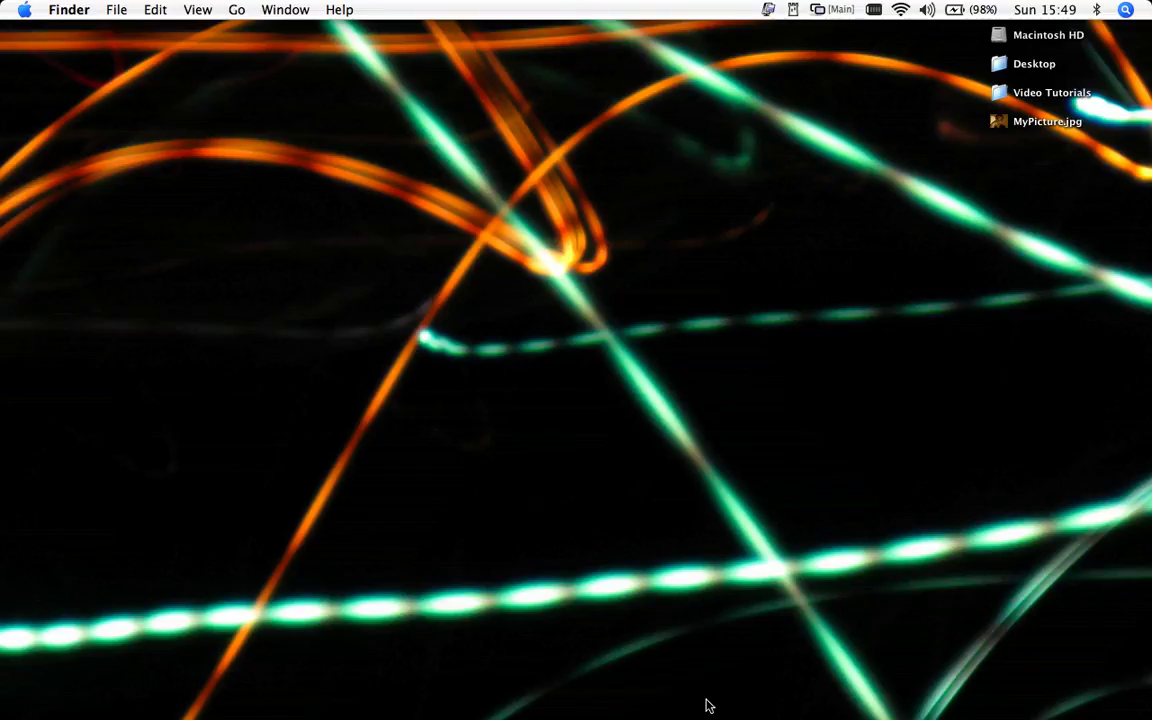
Launch Inspiration 7.6 from the Dock and clear the stray Spotlight search query
mouse_move(555, 712)
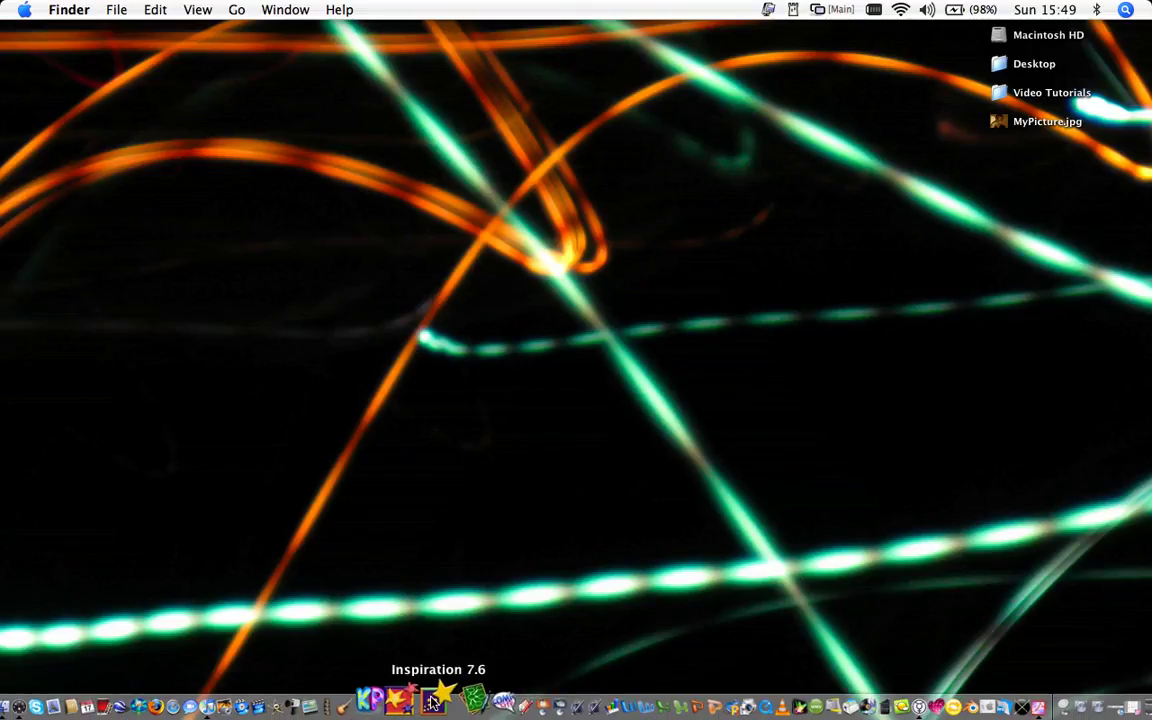
left_click(433, 703)
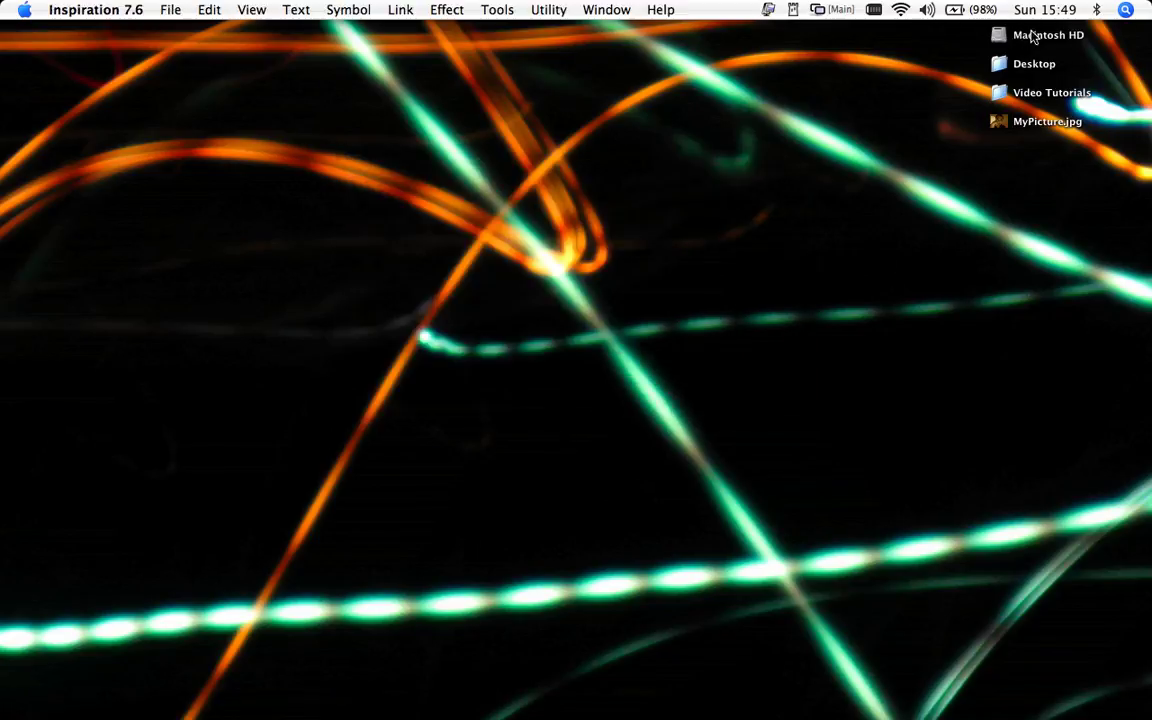
left_click(1126, 10)
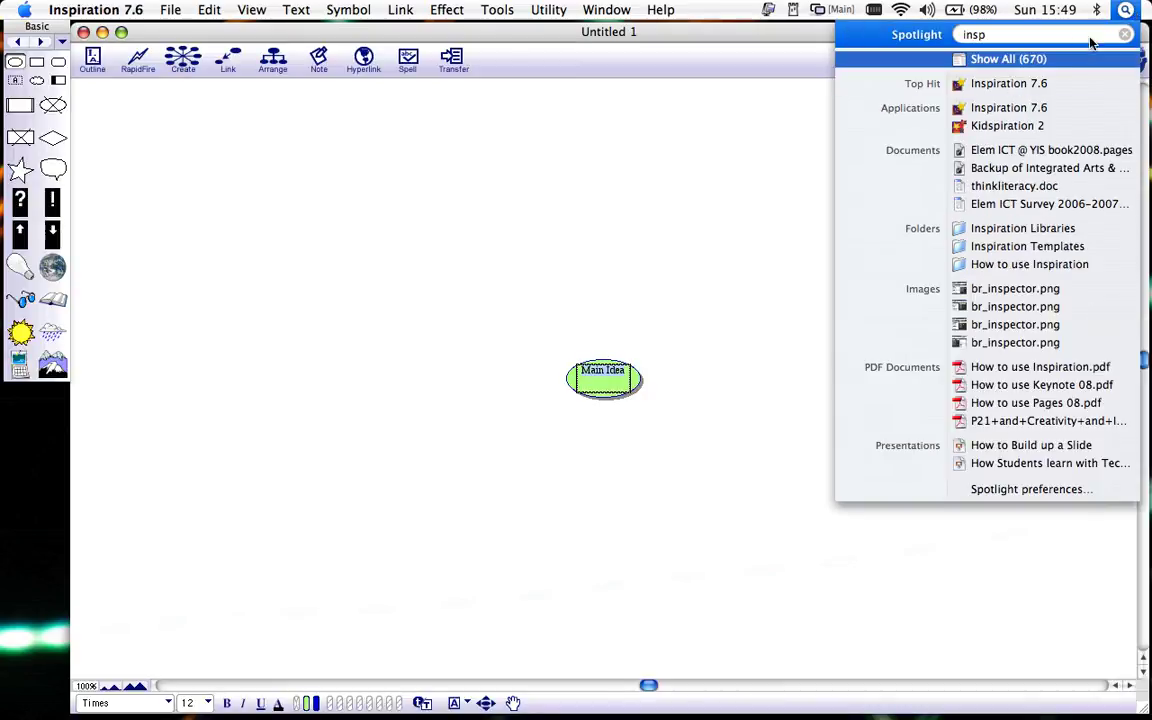
key("BackSpace")
key("BackSpace")
key("BackSpace")
key("BackSpace")
Name the main idea Frank and add Hobbies, Nationality, Interests and Family as subtopics with RapidFire
key("Escape")
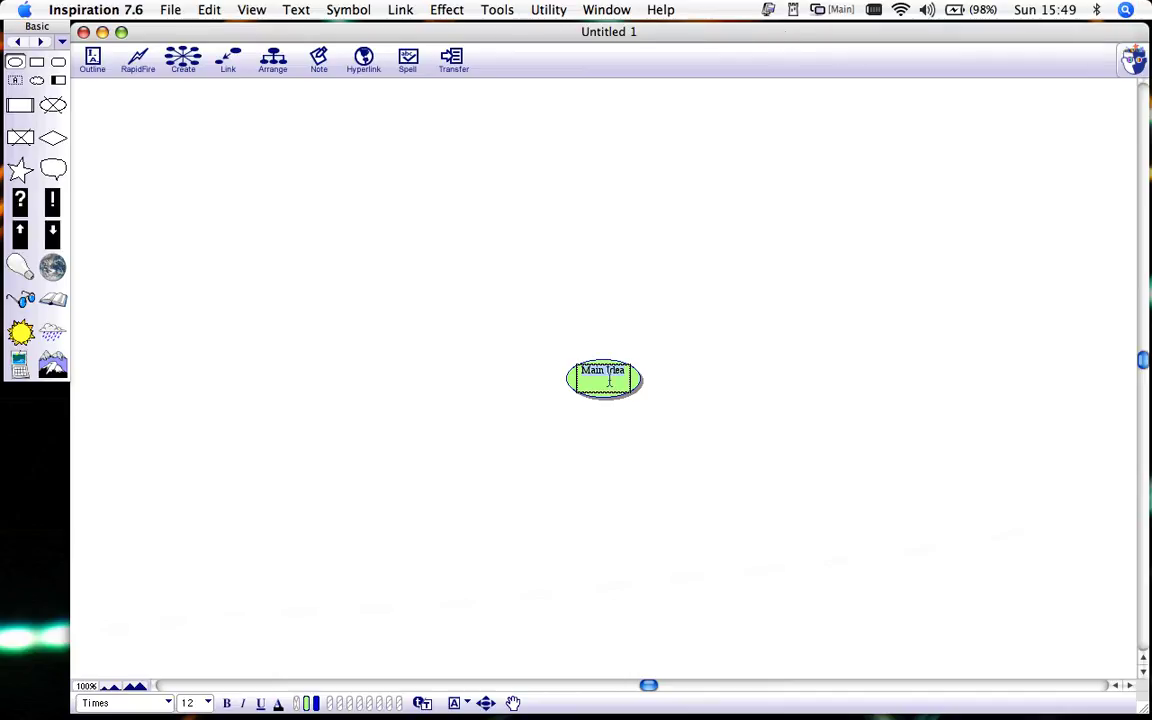
type("Frank")
left_click(138, 60)
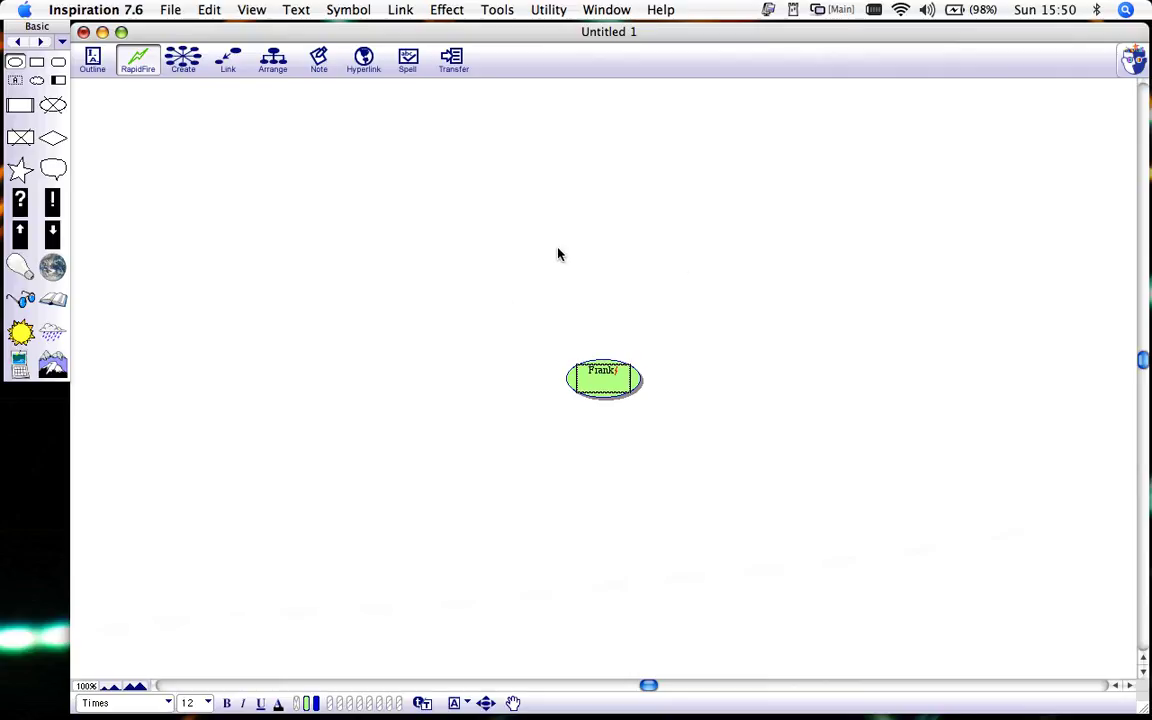
type("Hobbies")
key("Return")
type("Nationality ")
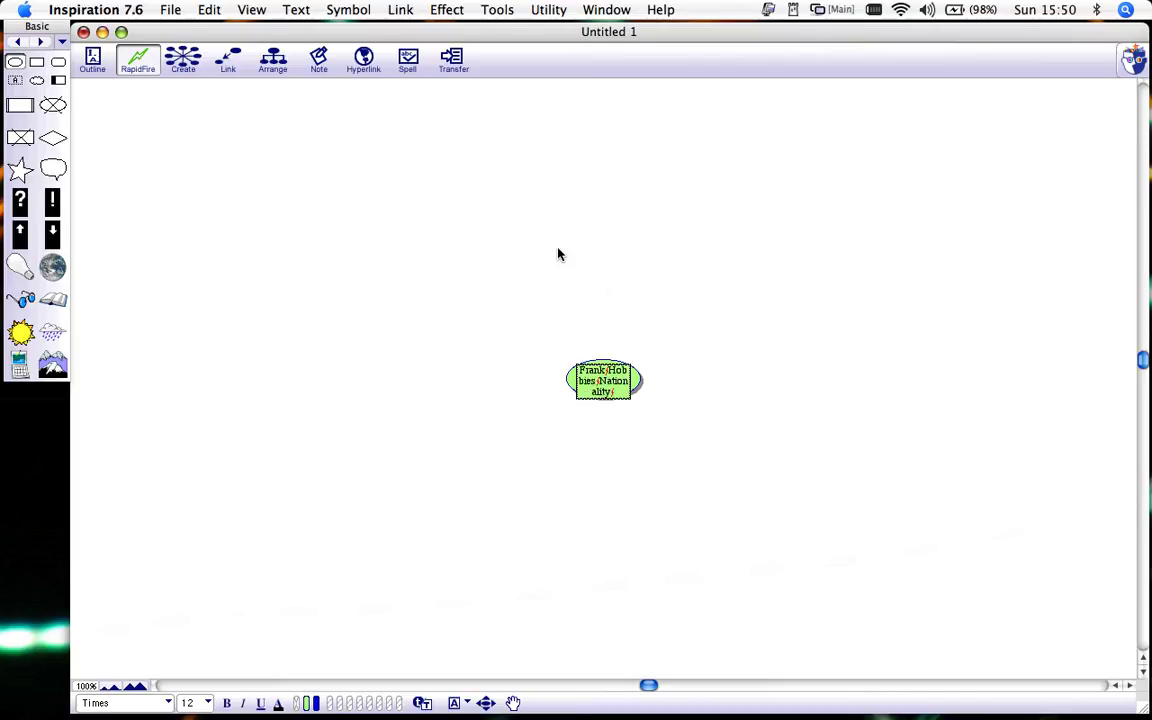
type("Inters")
key("BackSpace")
type("ests/")
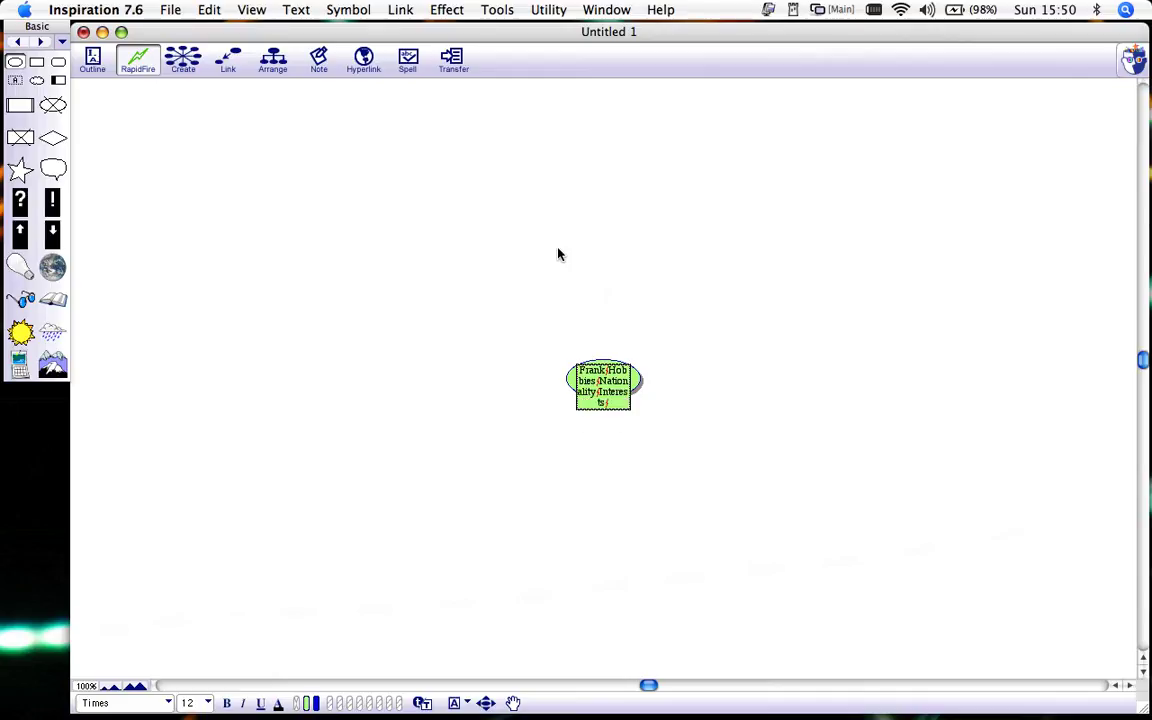
key("Return")
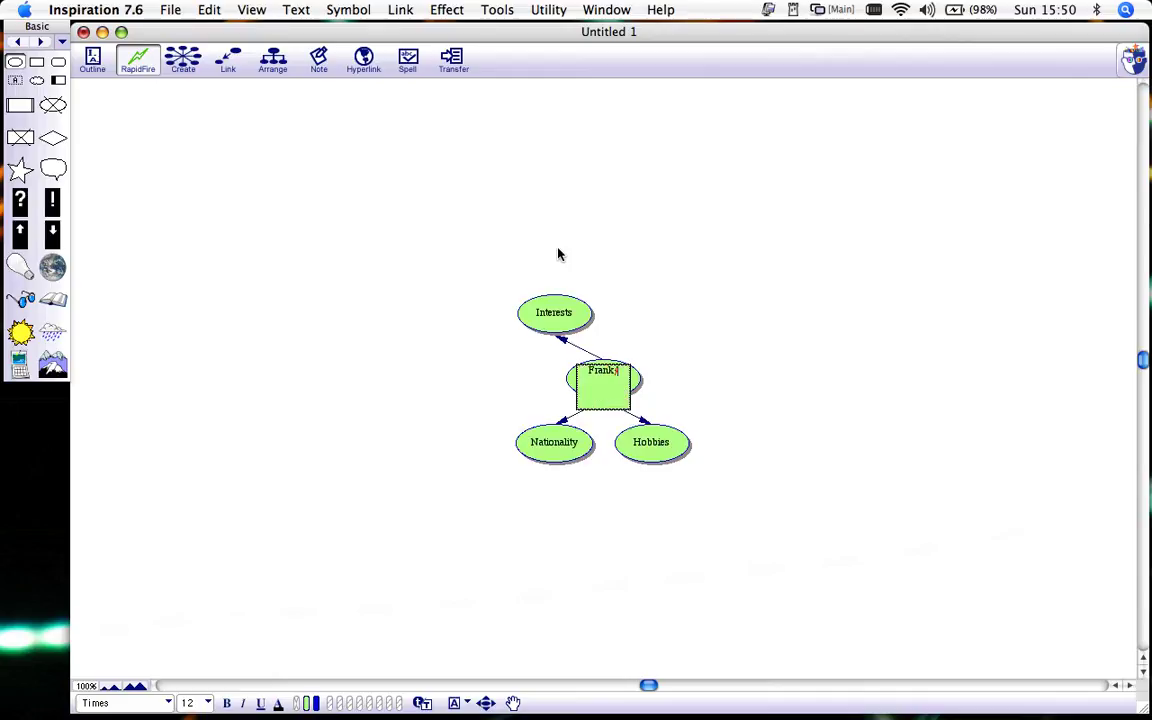
type("Family")
key("Return")
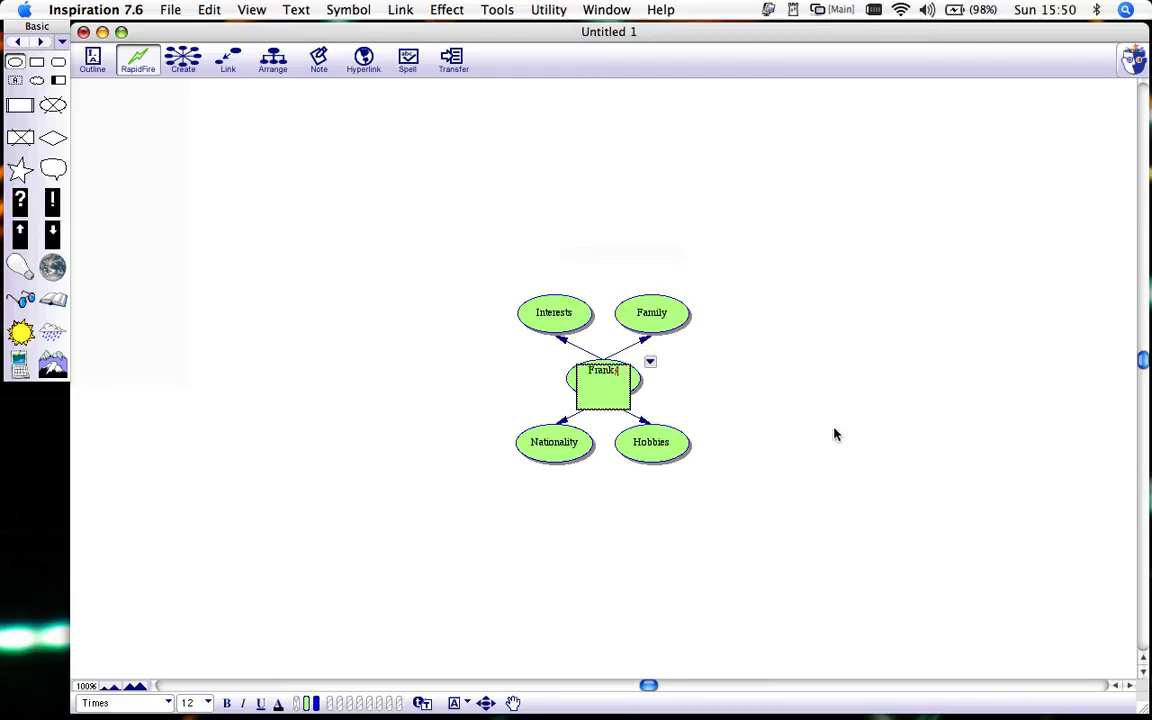
Add Film, Music, Art and Reading as subtopics under Hobbies
left_click(771, 396)
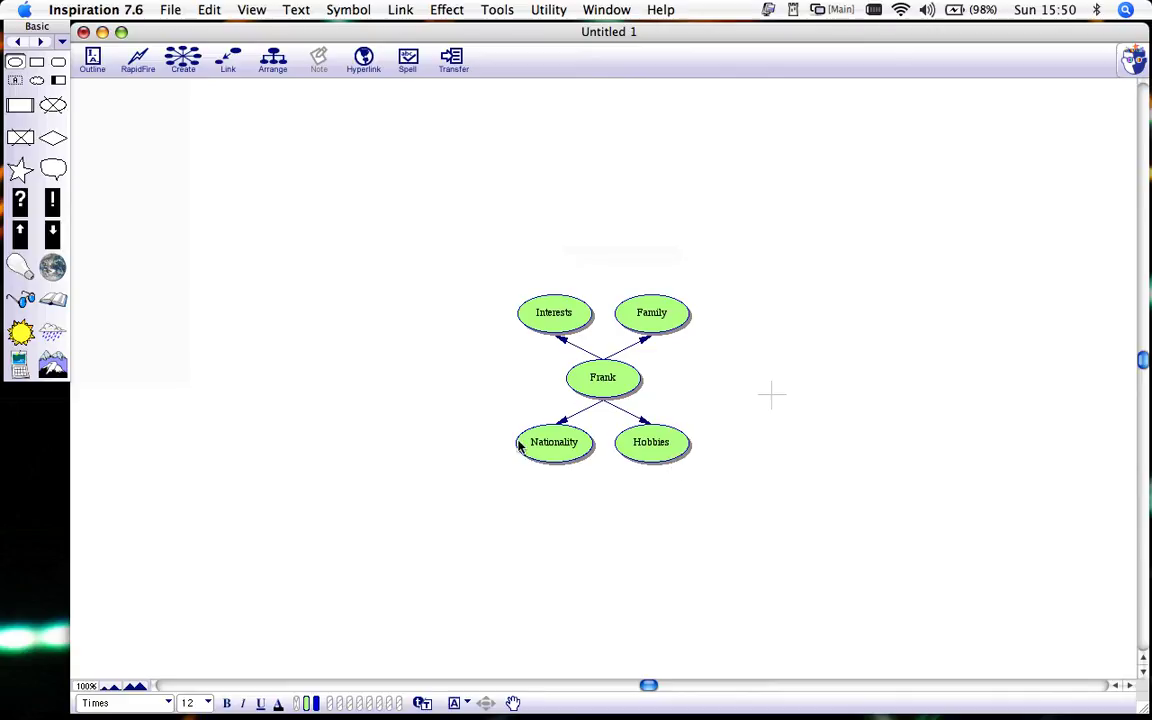
left_click(648, 447)
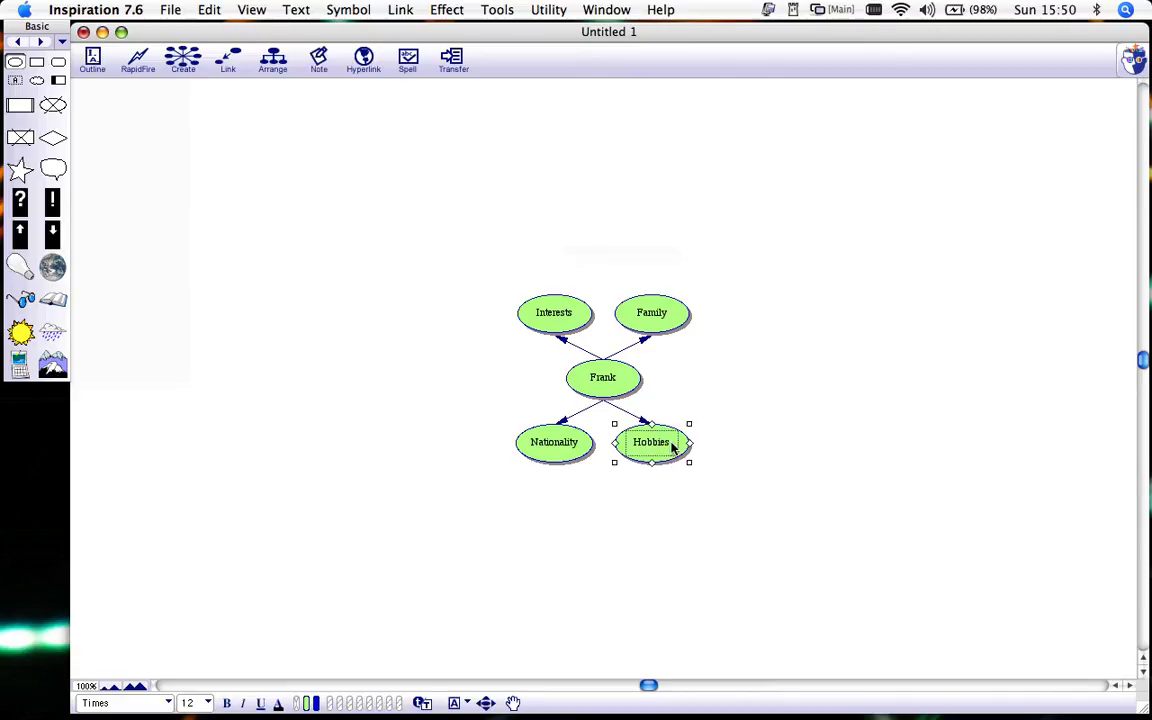
left_click(673, 447)
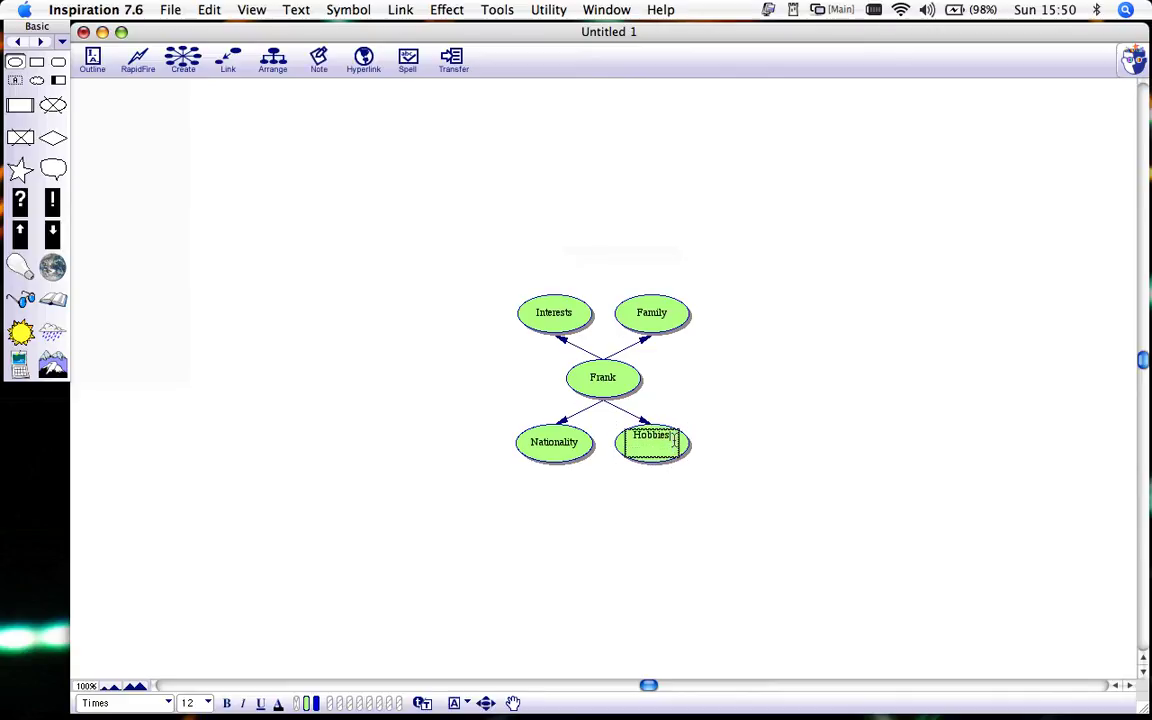
left_click(139, 62)
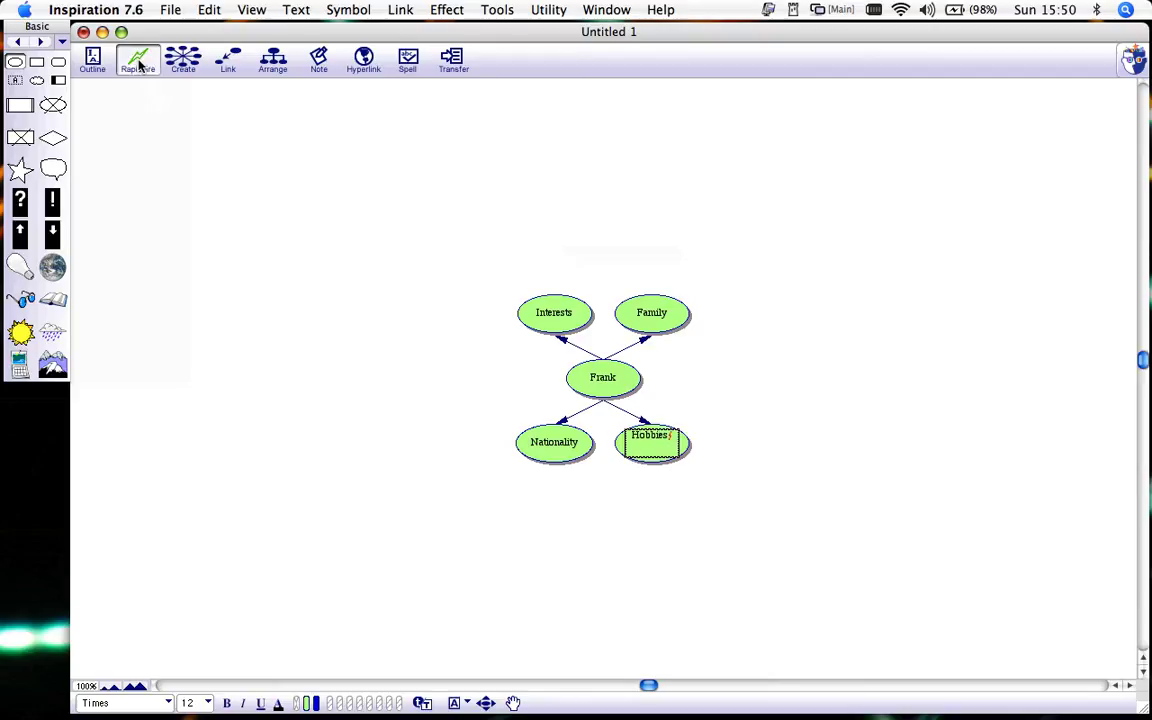
type("Film/Music/")
key("Return")
type("Ai")
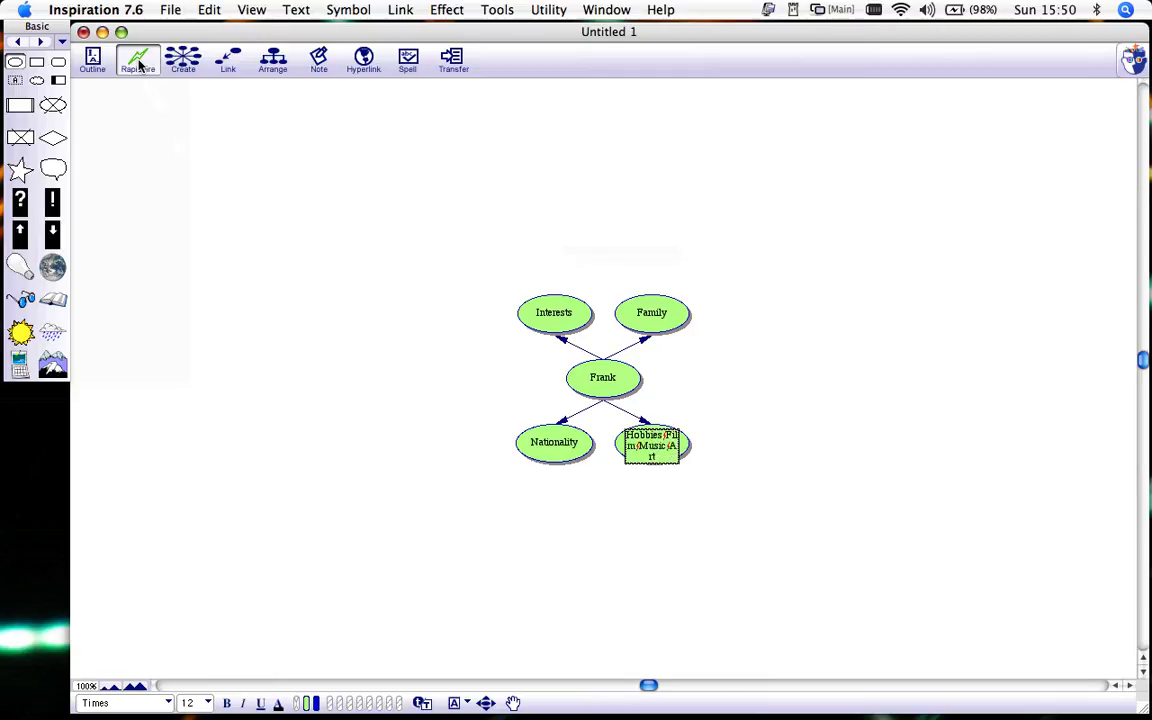
type("ading;")
key("Return")
left_click(509, 494)
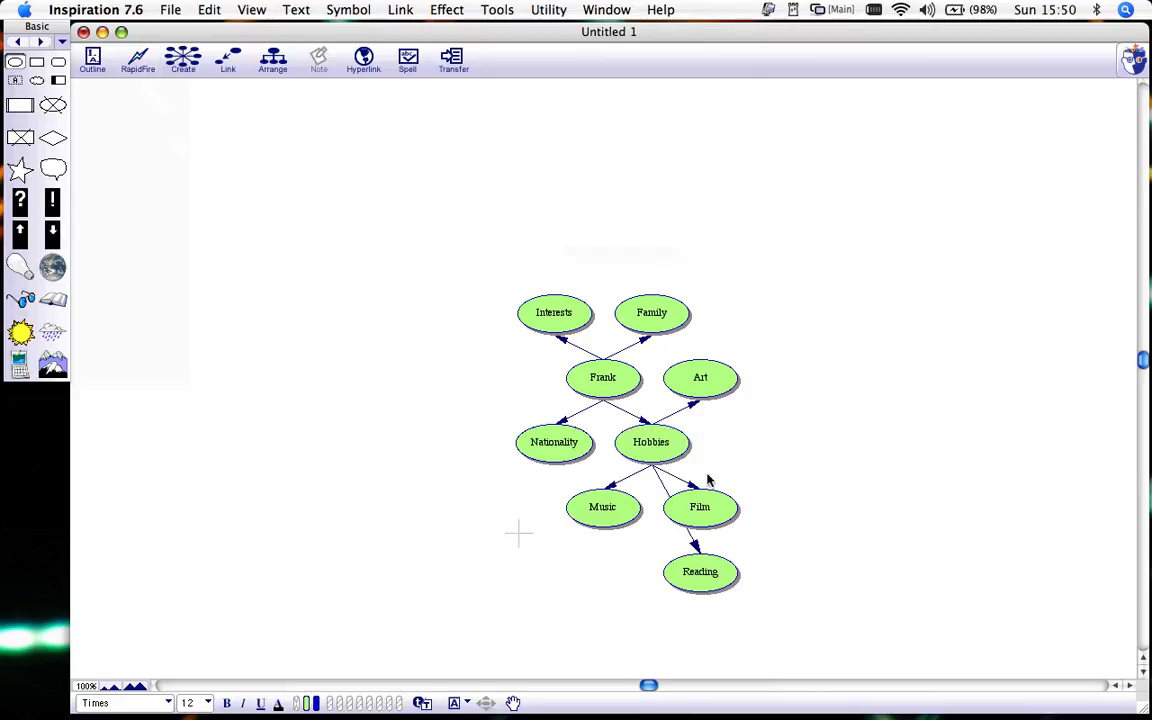
Add 2 sisters and parents as subtopics under Family
left_click(652, 318)
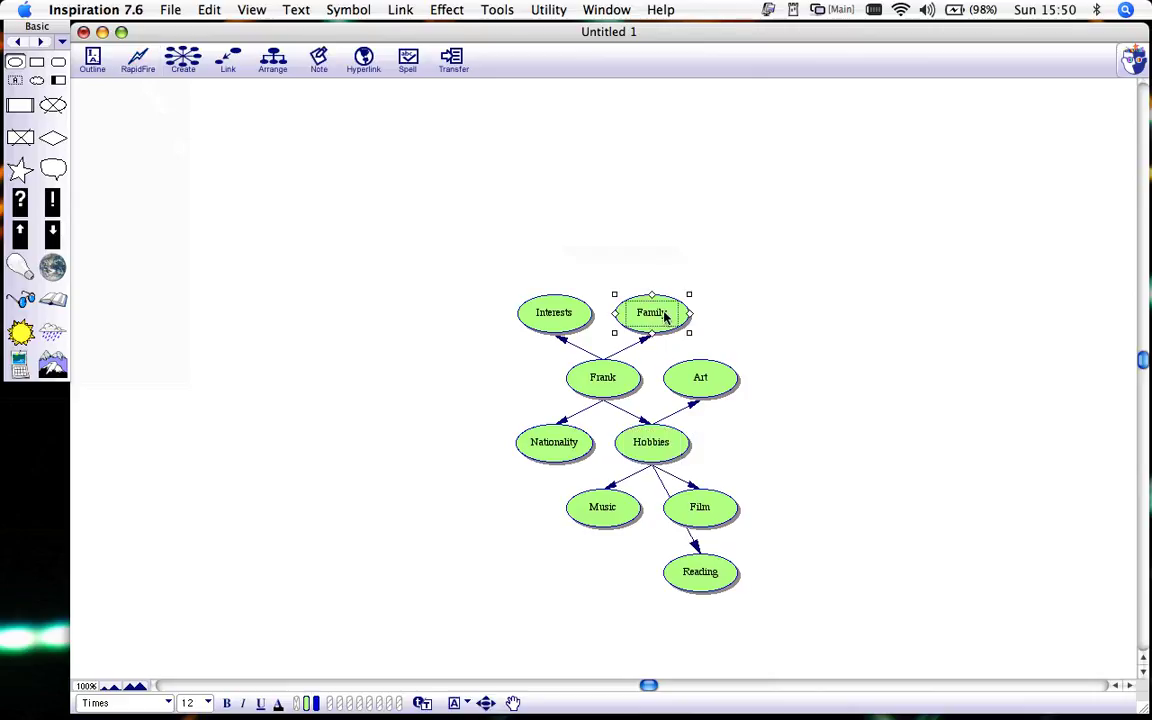
left_click(664, 316)
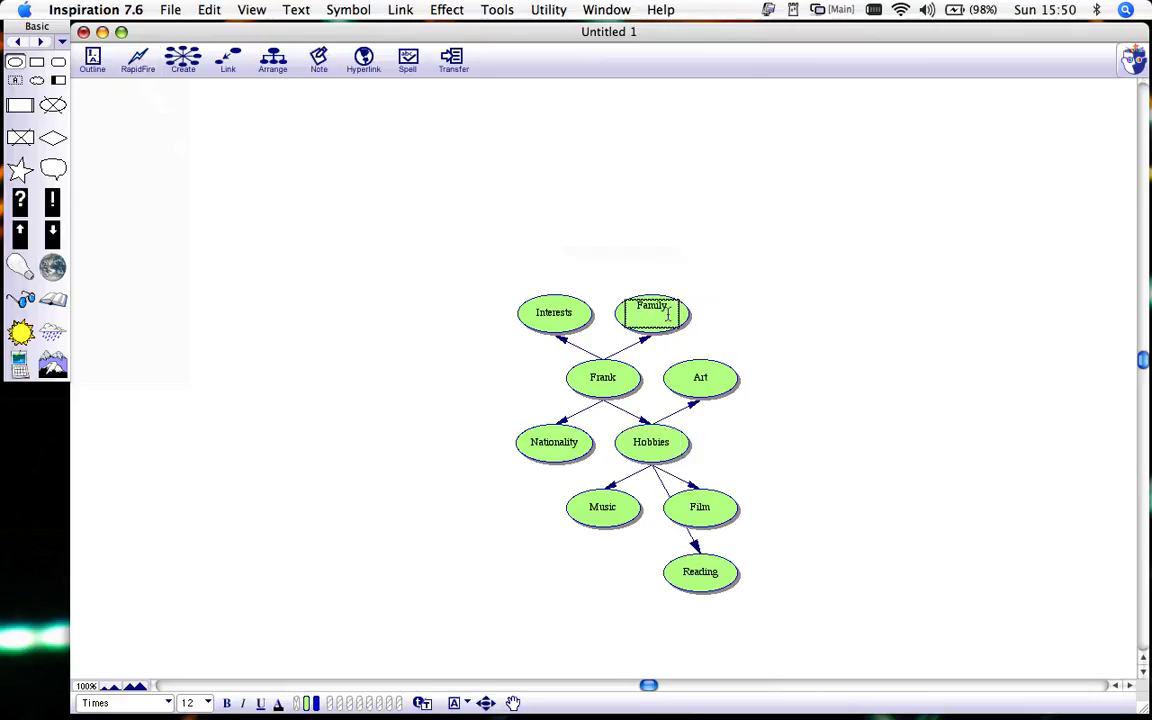
left_click(139, 62)
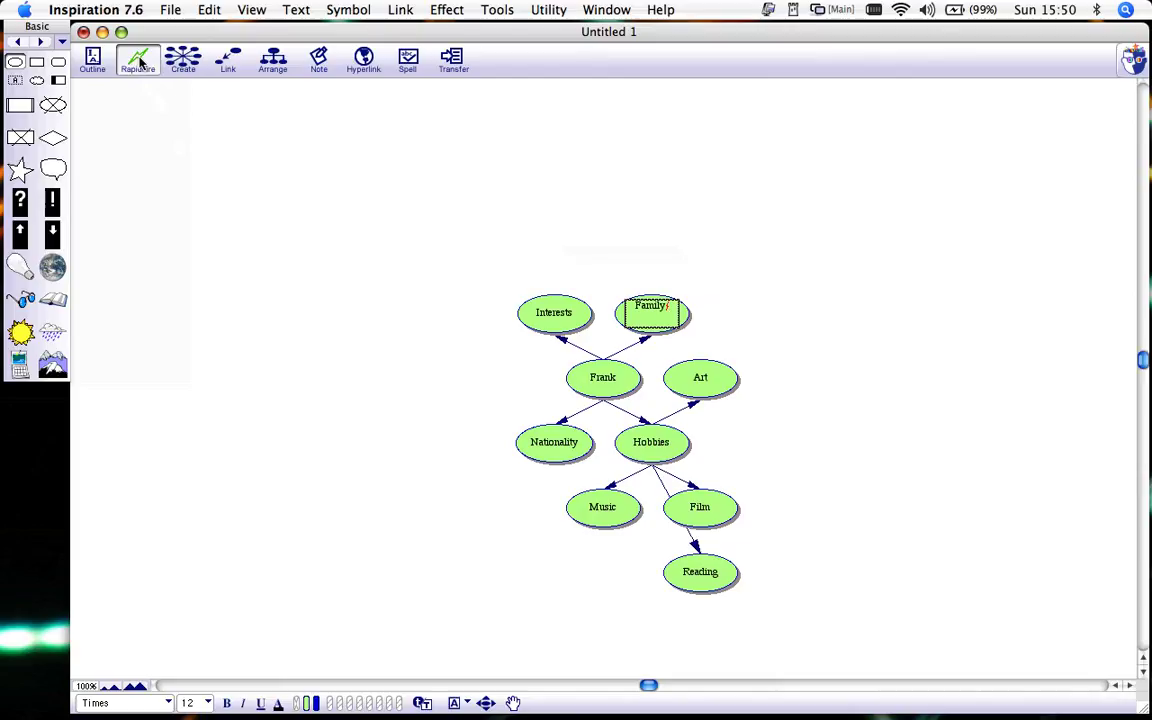
type("2 sisters/parents/")
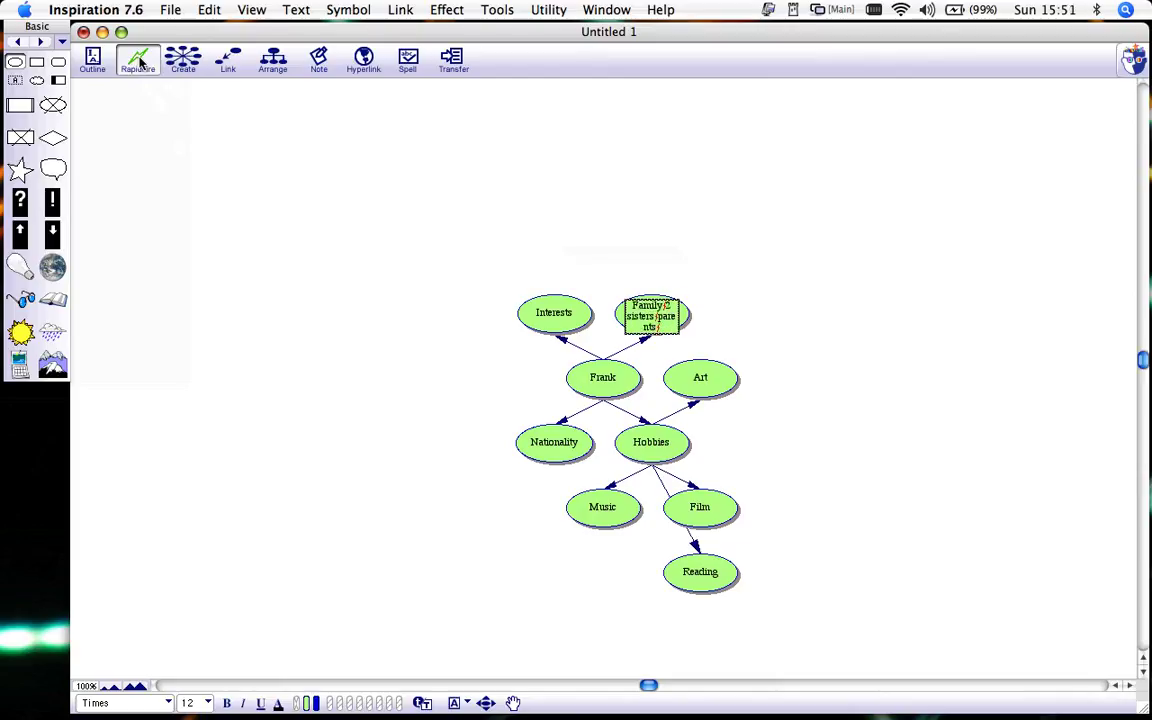
left_click(453, 334)
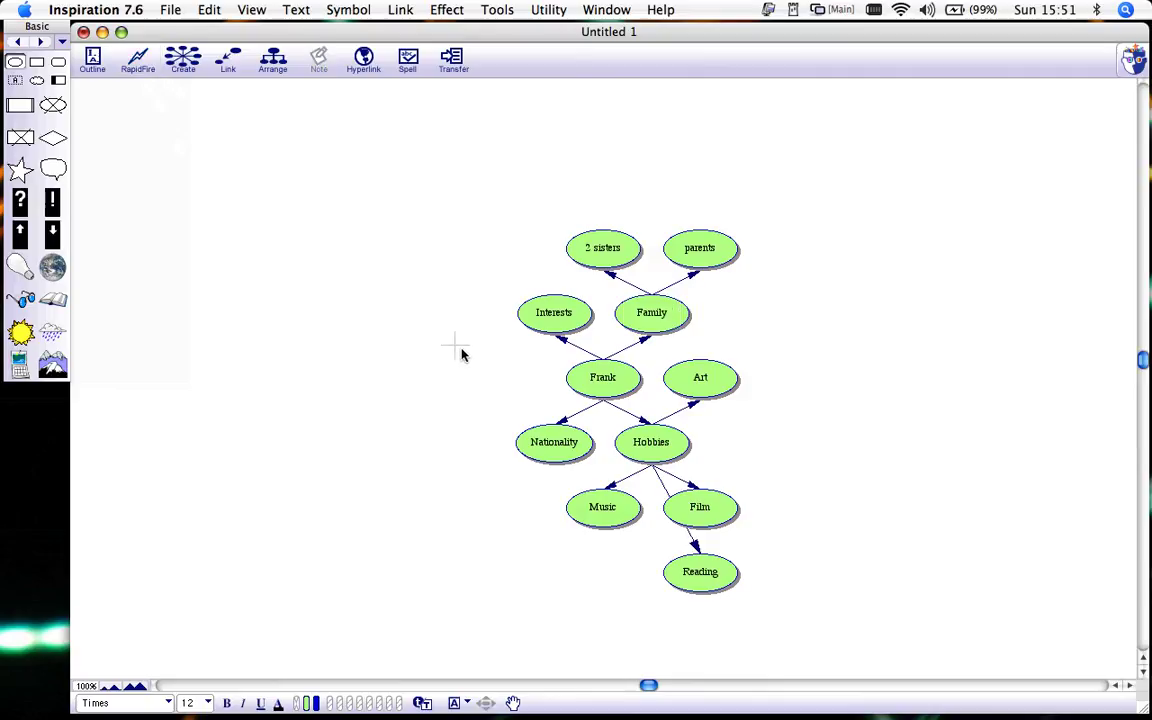
Add Canadian as a subtopic under Nationality
left_click(553, 447)
left_click(572, 447)
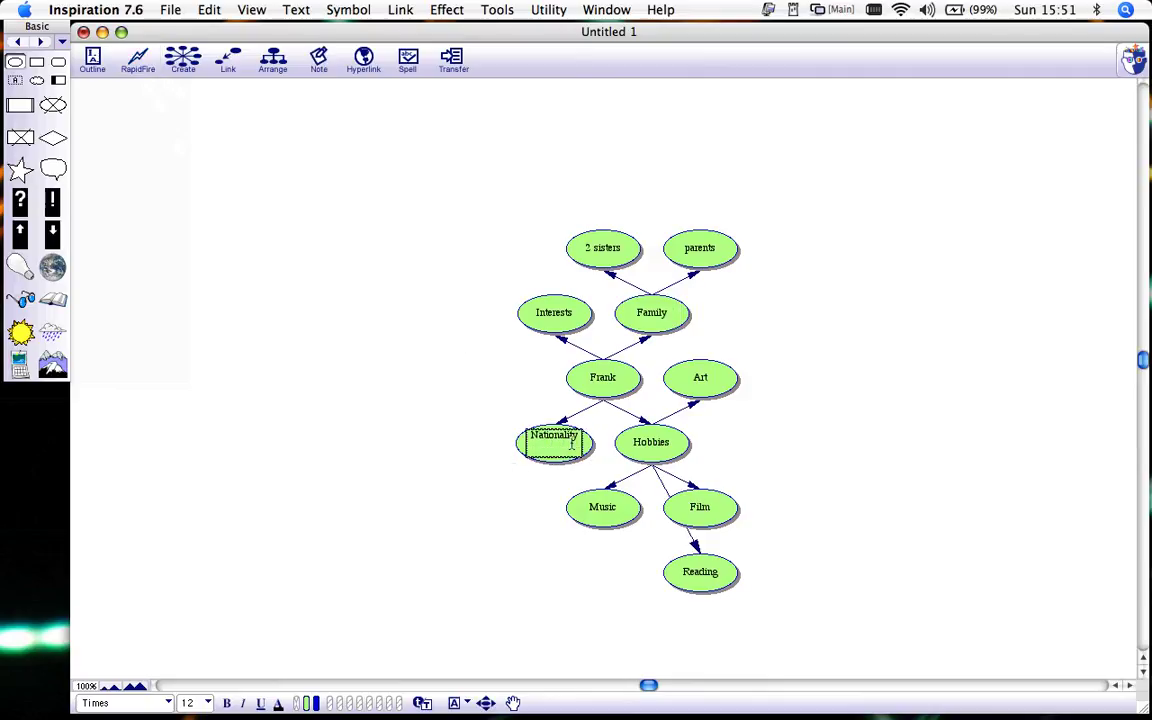
left_click(139, 64)
type("Canadian")
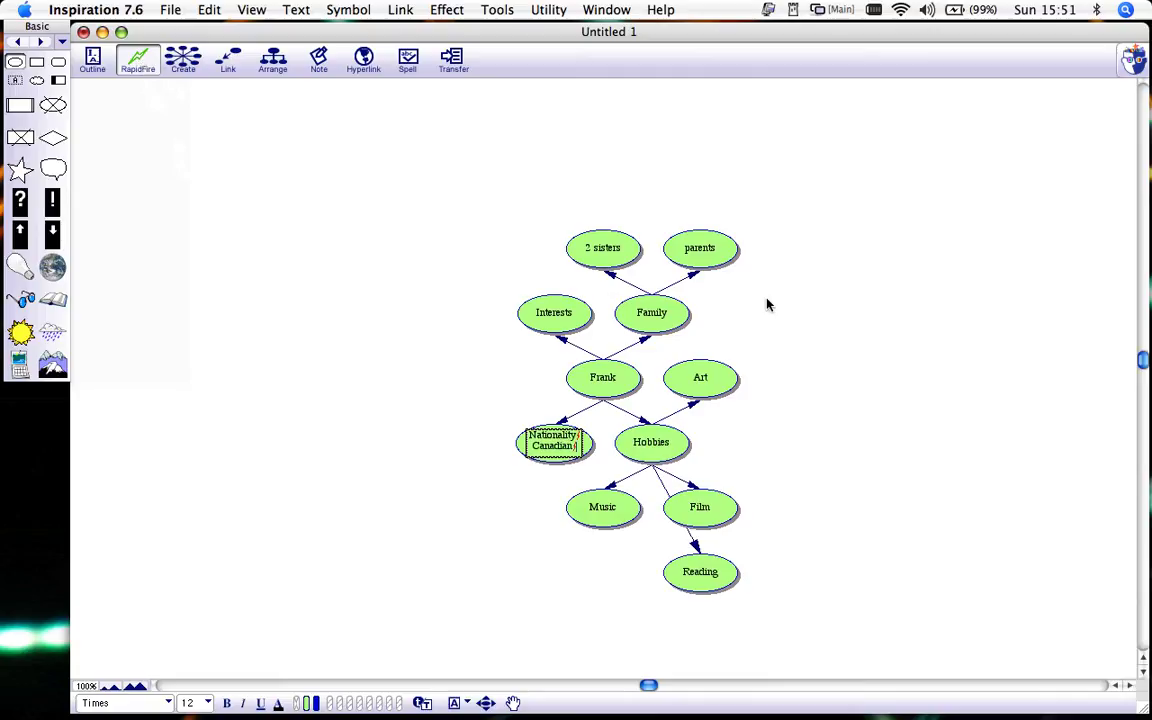
key("Return")
key("Escape")
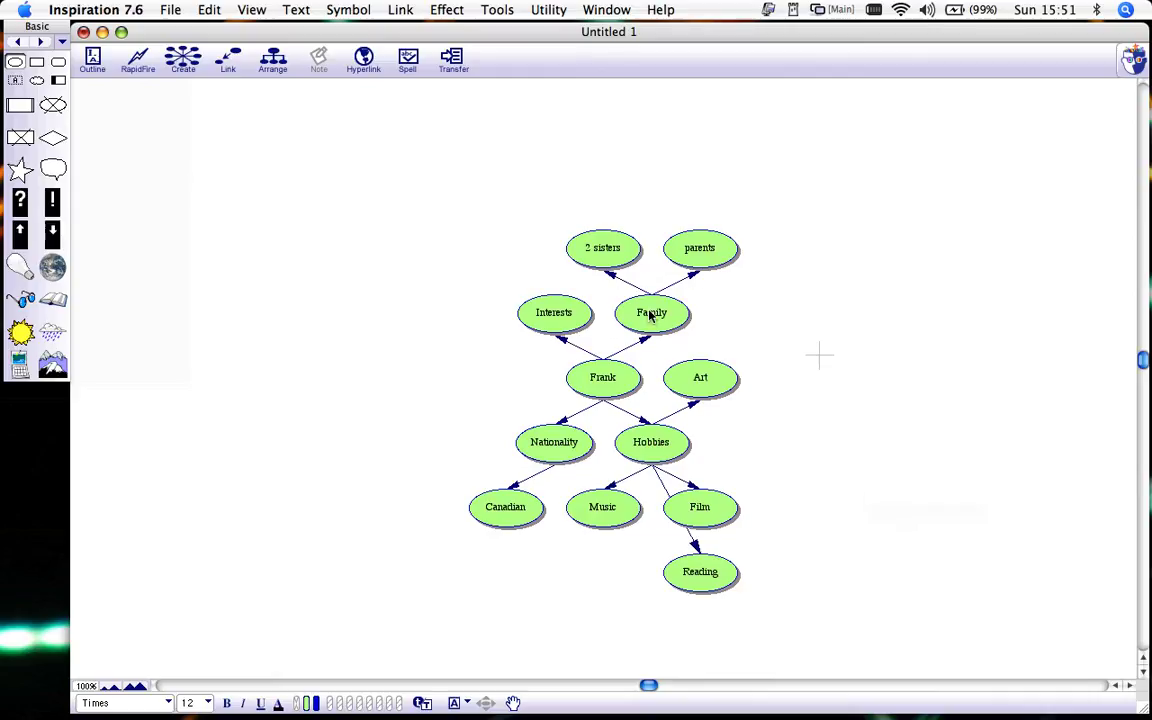
Move Family, parents and 2 sisters to the right, and Nationality with Canadian to the left
left_click_drag(650, 316, 758, 303)
left_click_drag(700, 250, 904, 306)
left_click_drag(603, 248, 825, 242)
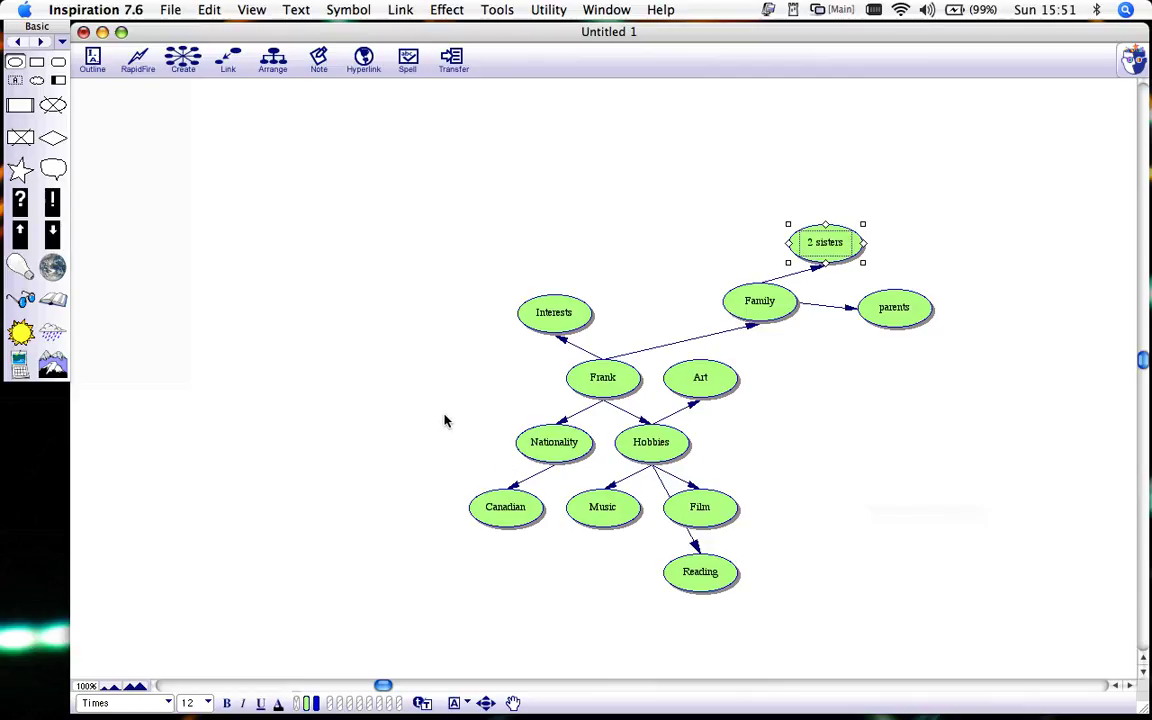
left_click_drag(449, 418, 575, 540)
left_click_drag(549, 447, 348, 441)
Shift the Hobbies branch right, with Art beside Hobbies, Film to the right and Music lower
left_click(546, 470)
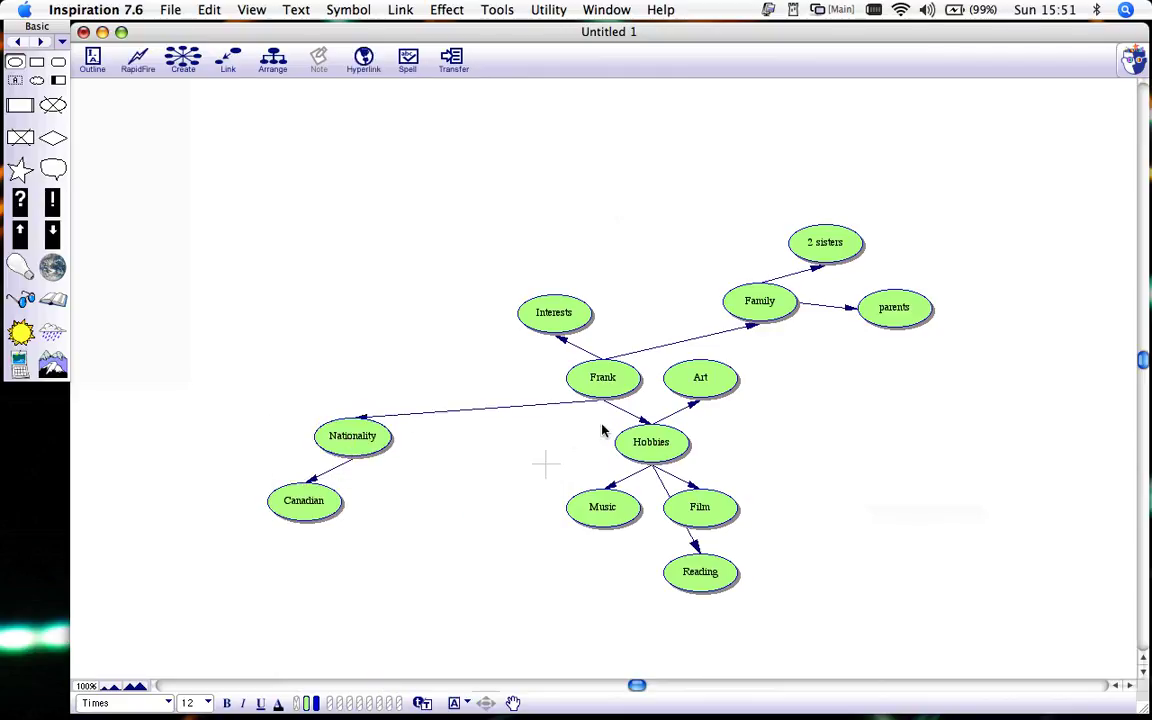
left_click(712, 378)
left_click_drag(775, 484, 775, 462)
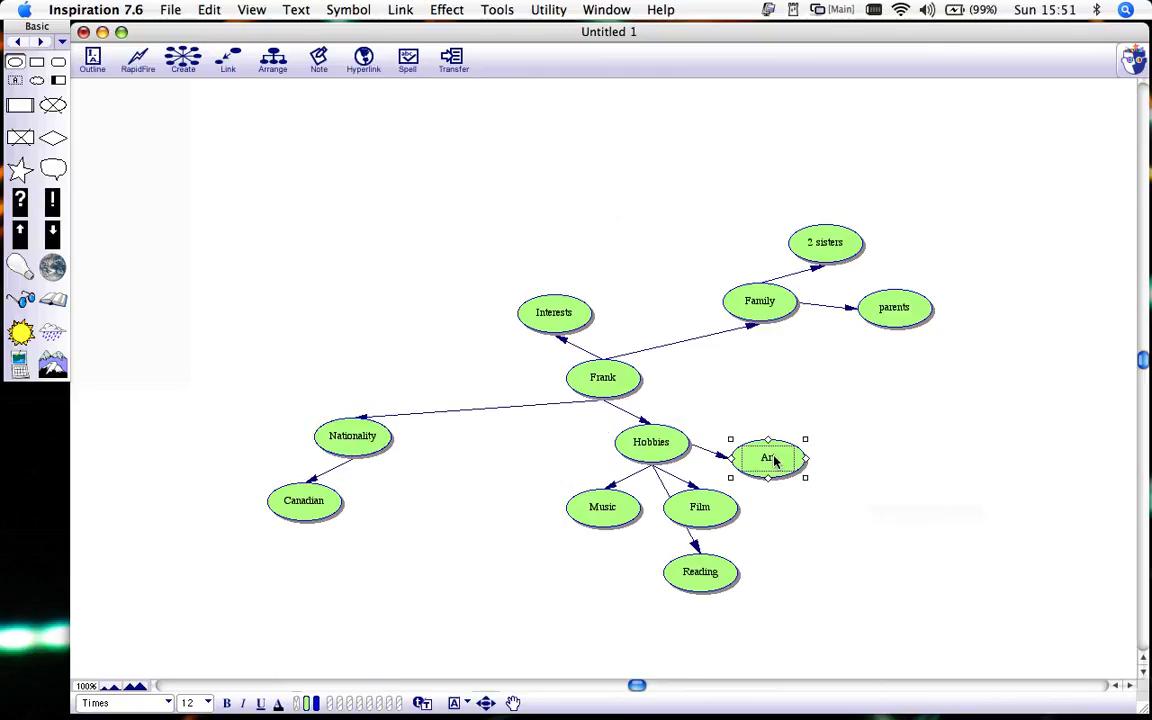
left_click_drag(575, 427, 866, 607)
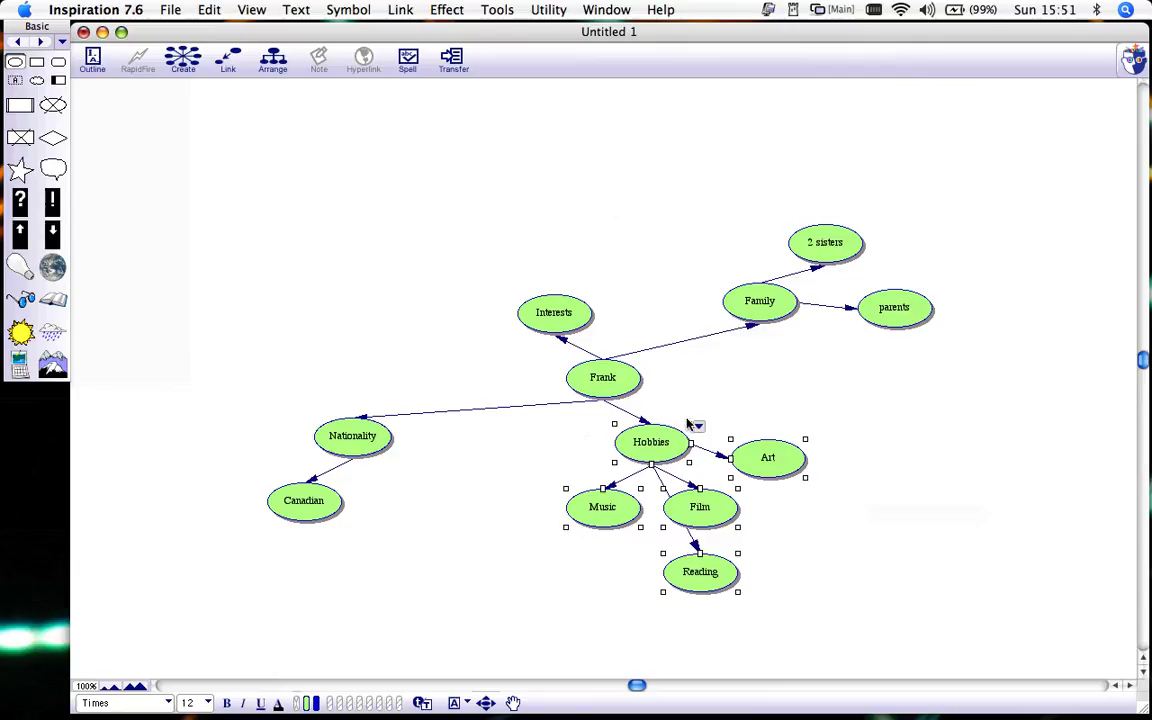
left_click_drag(649, 451, 729, 443)
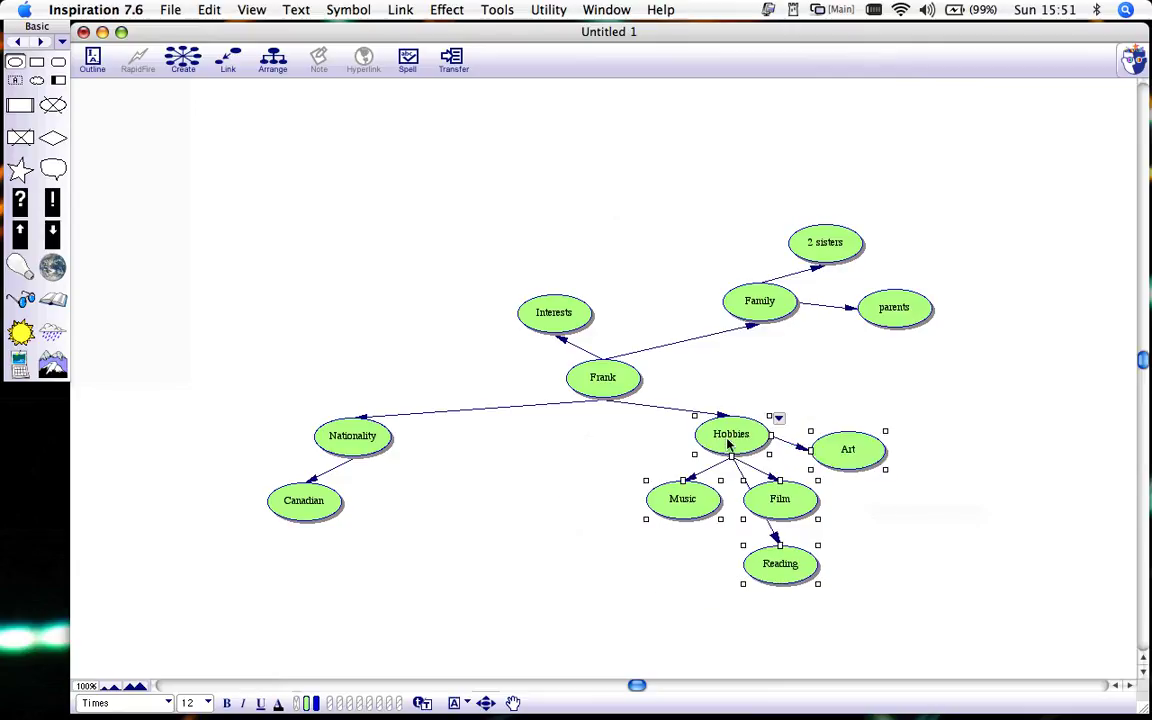
left_click(617, 440)
left_click_drag(856, 450, 848, 425)
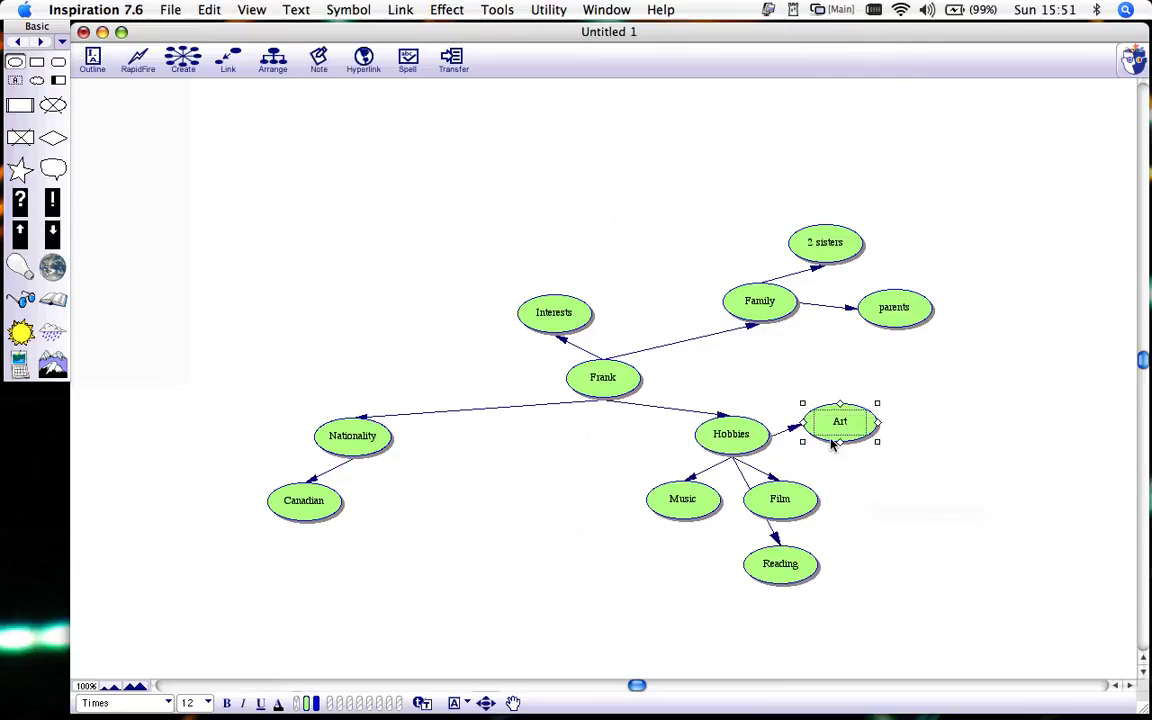
left_click_drag(779, 507, 851, 505)
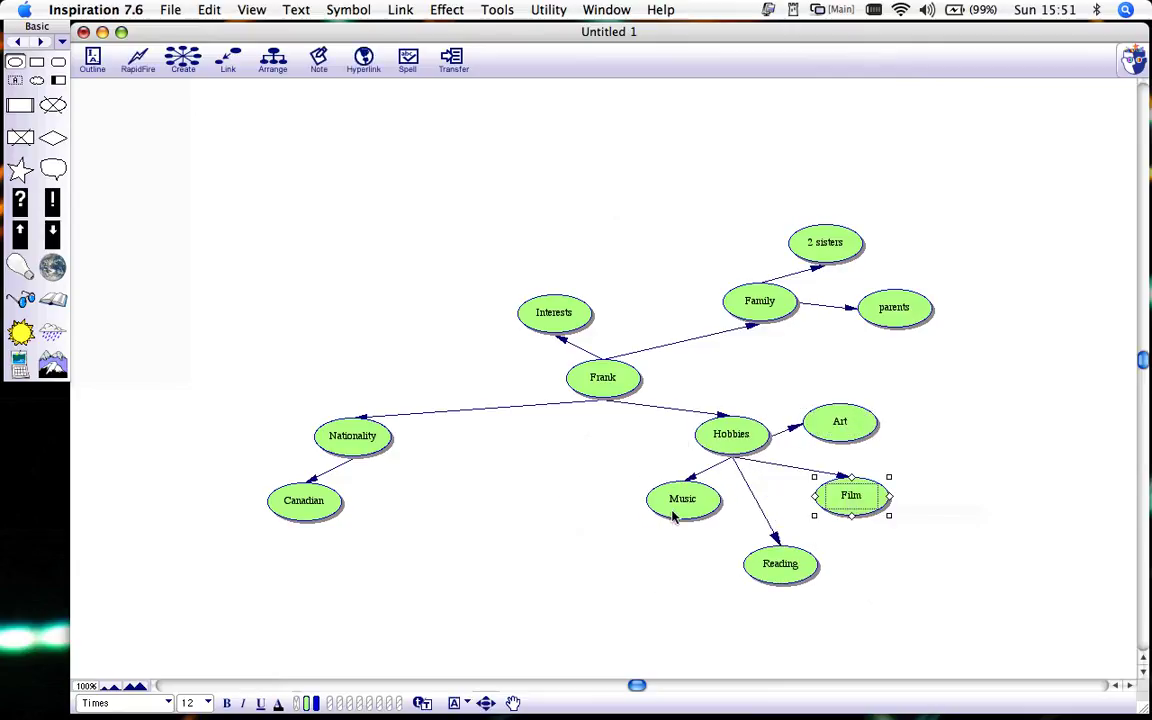
left_click_drag(679, 504, 690, 532)
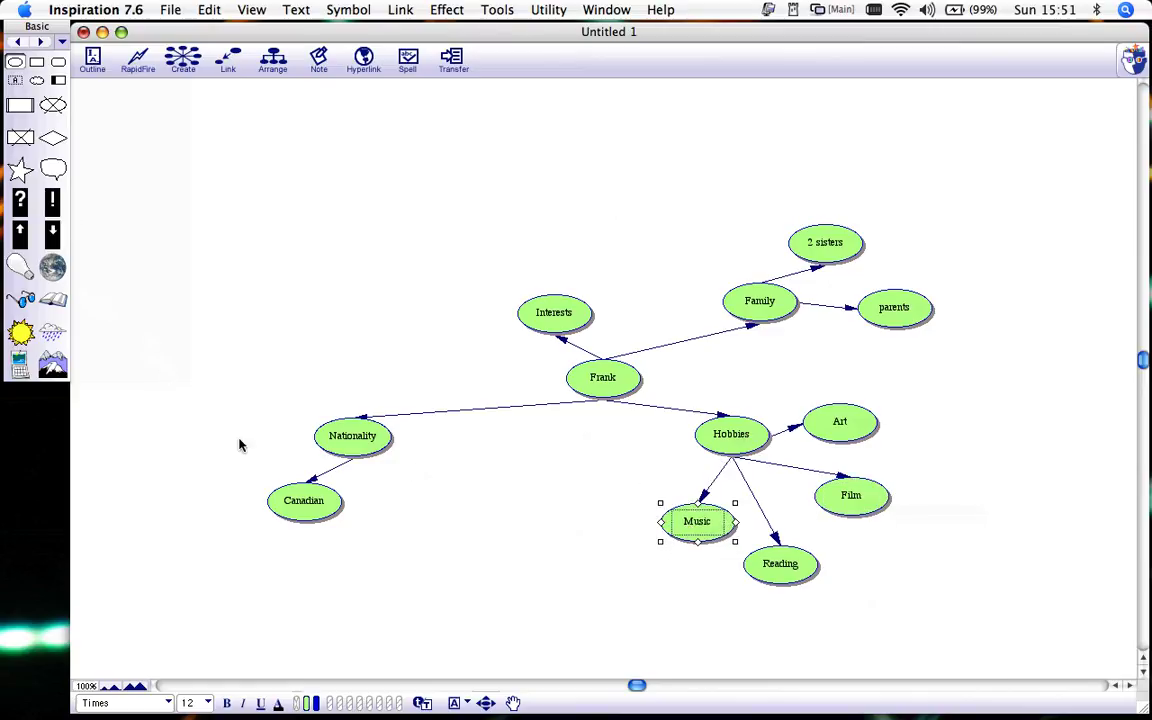
Turn Canadian into the Canada flag from the Flag B-C library and place it under Nationality
left_click(293, 510)
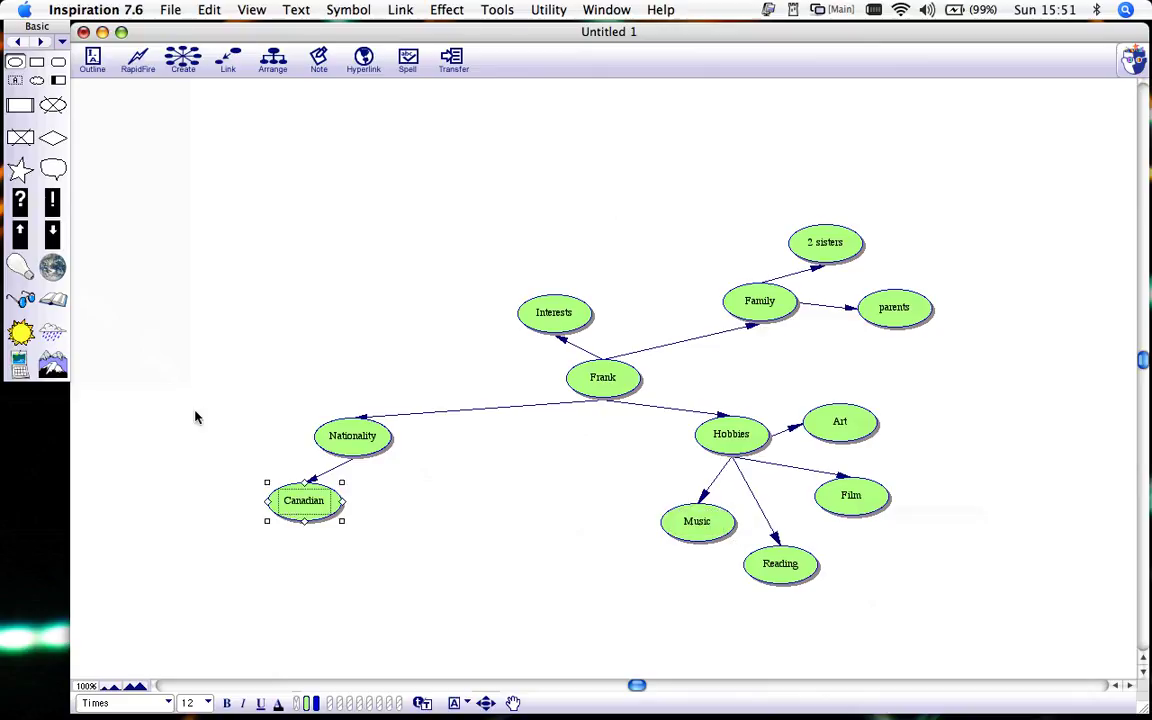
left_click(62, 42)
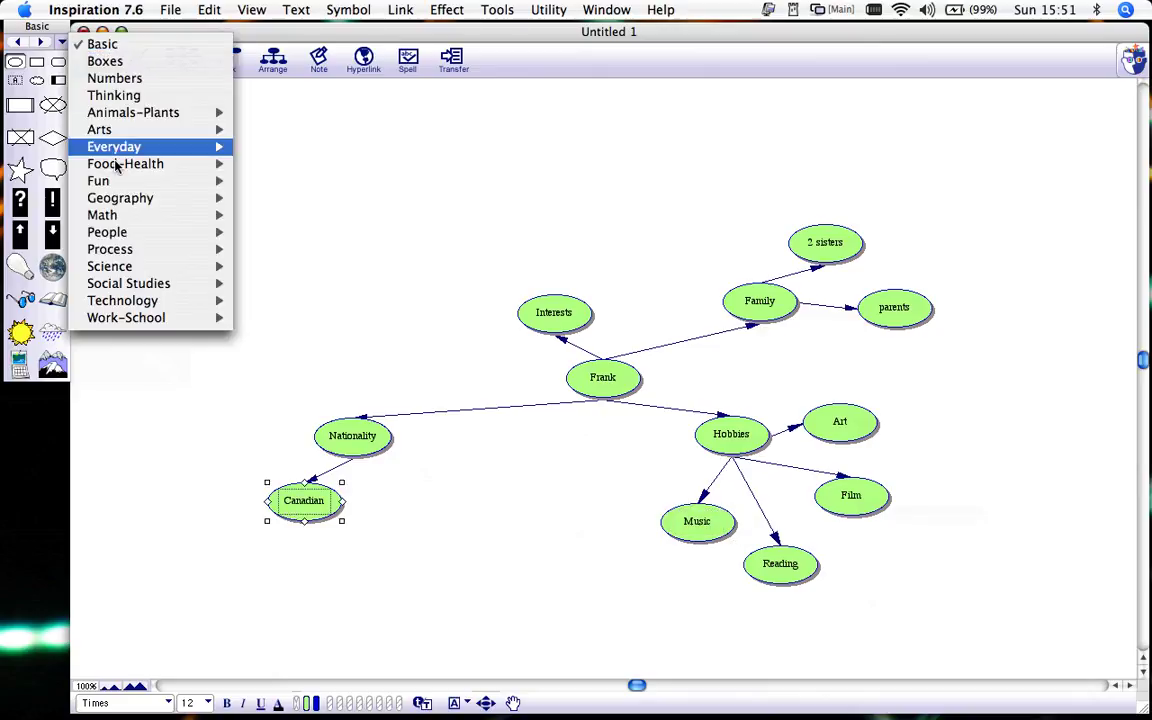
mouse_move(121, 200)
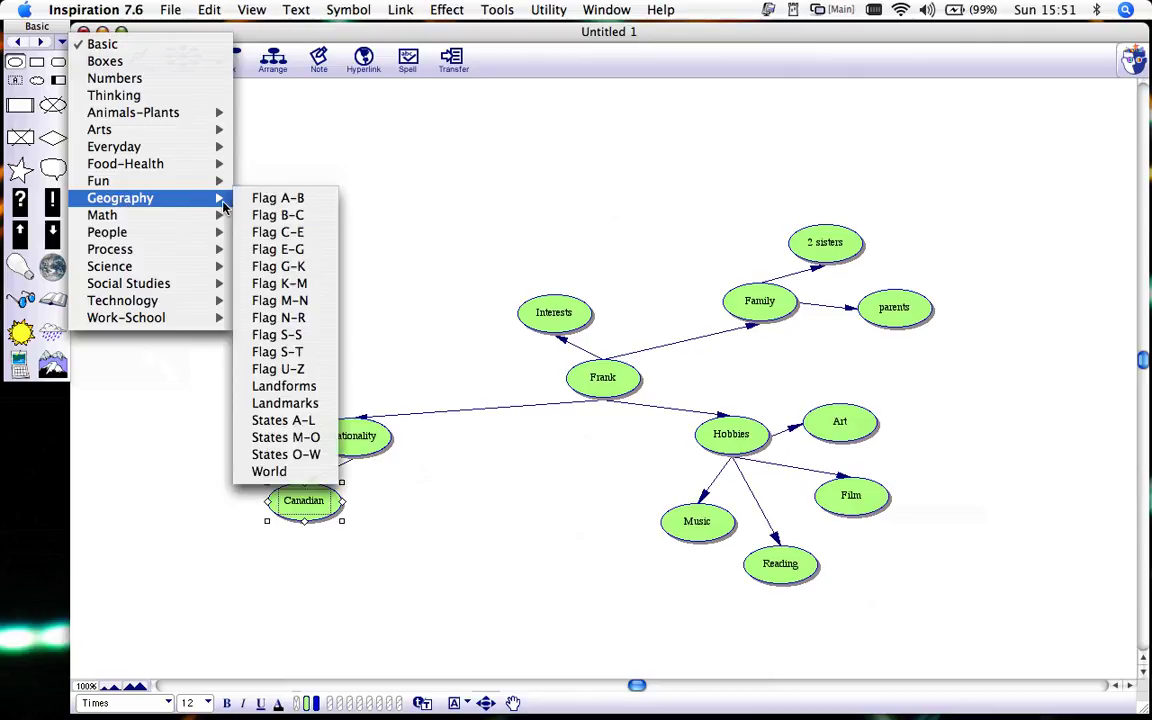
left_click(284, 216)
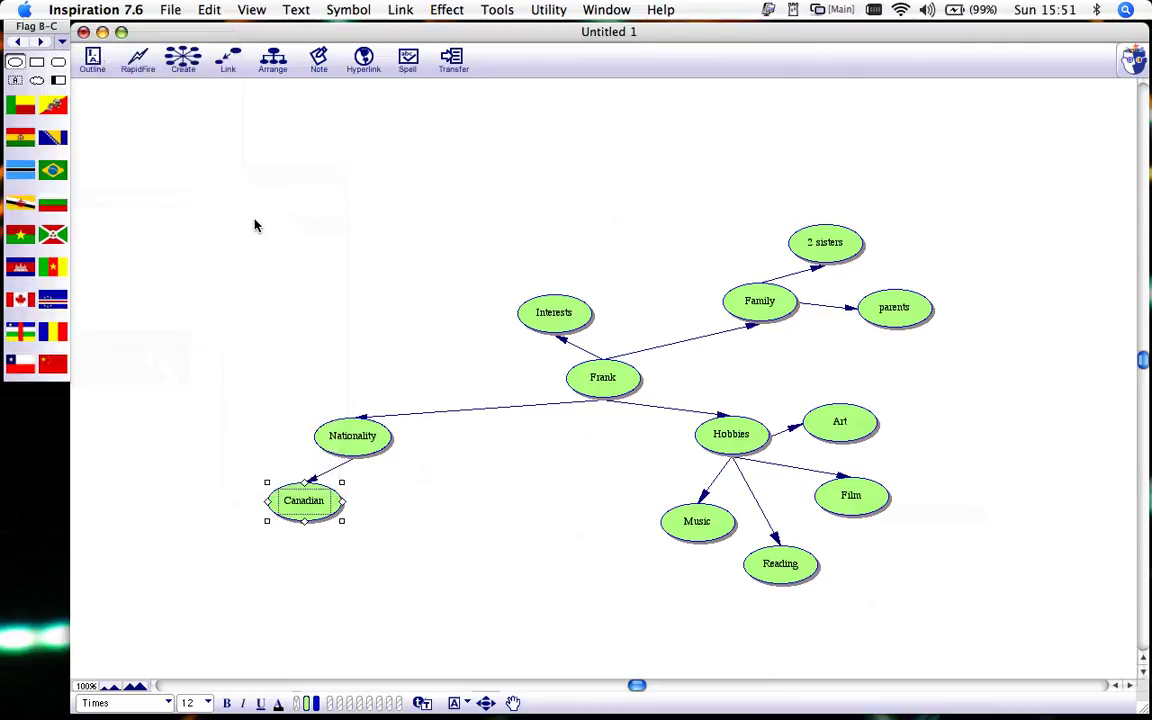
left_click(22, 304)
mouse_move(22, 304)
left_click_drag(22, 304, 308, 551)
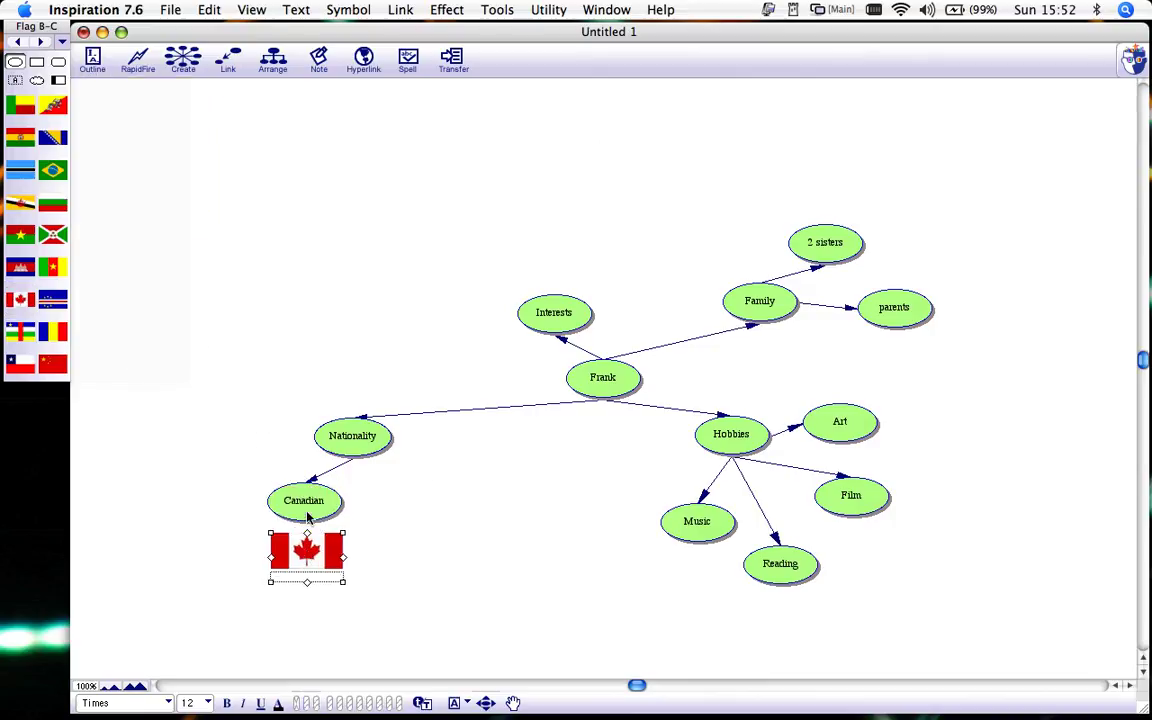
key("super+z")
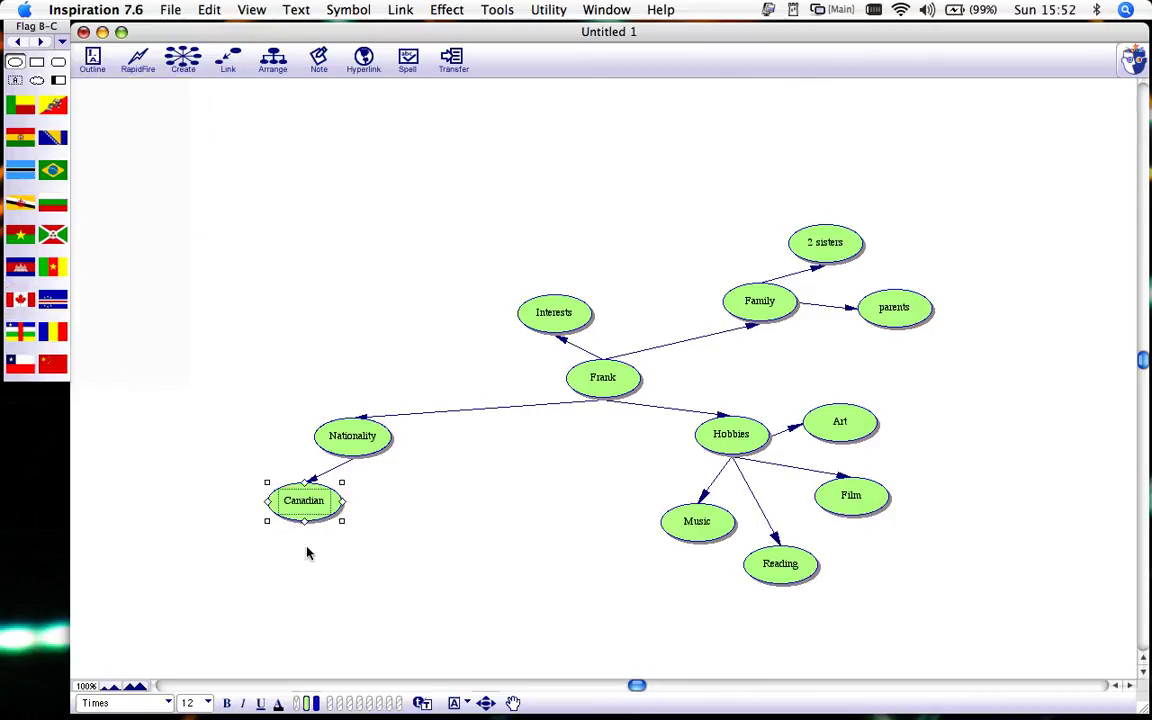
left_click(30, 299)
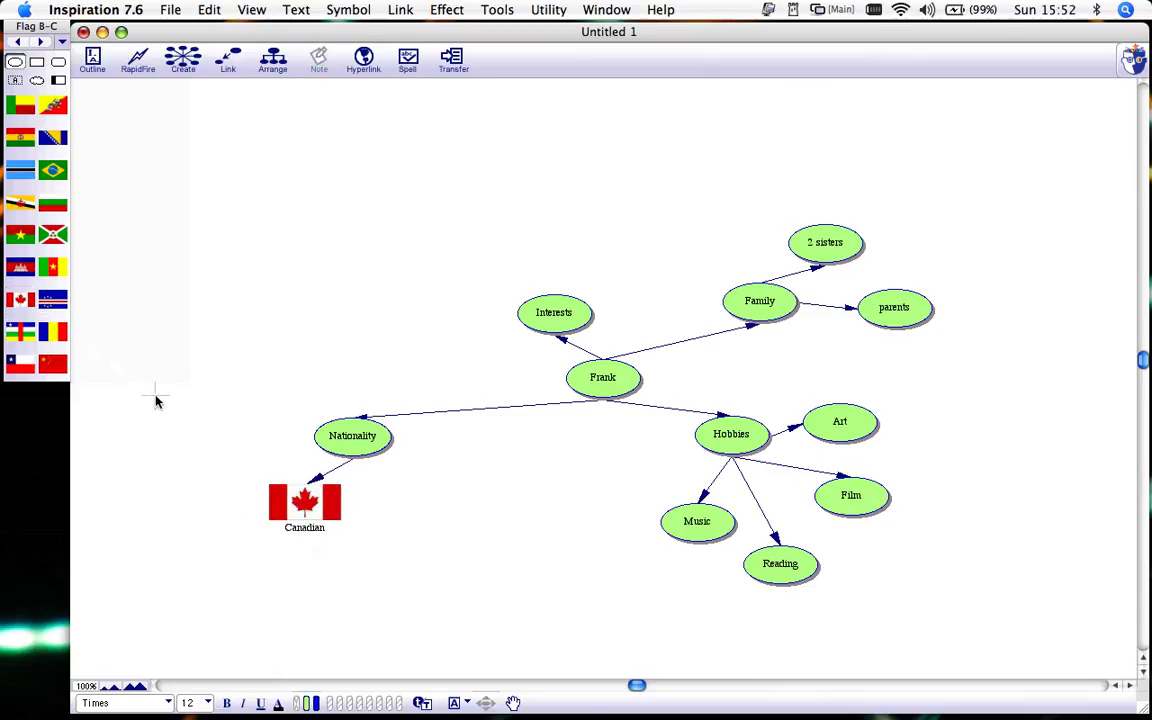
left_click_drag(304, 511, 358, 536)
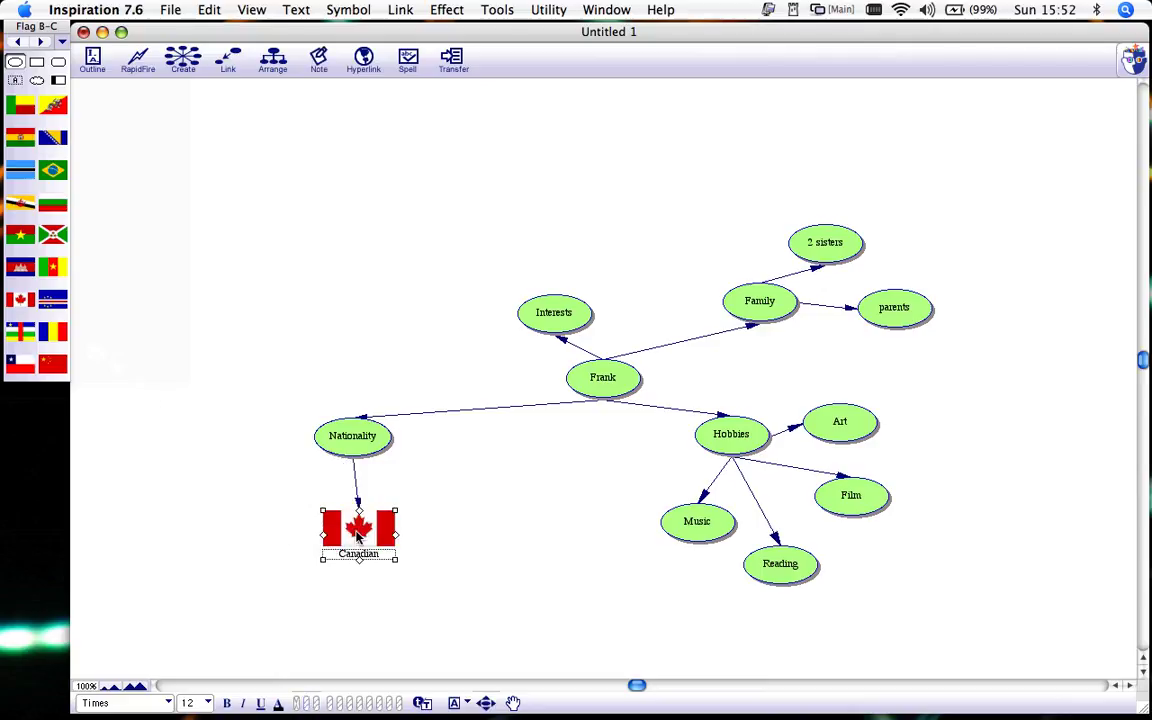
Turn Art into the crayons picture from the School library and nudge it into place
left_click(843, 421)
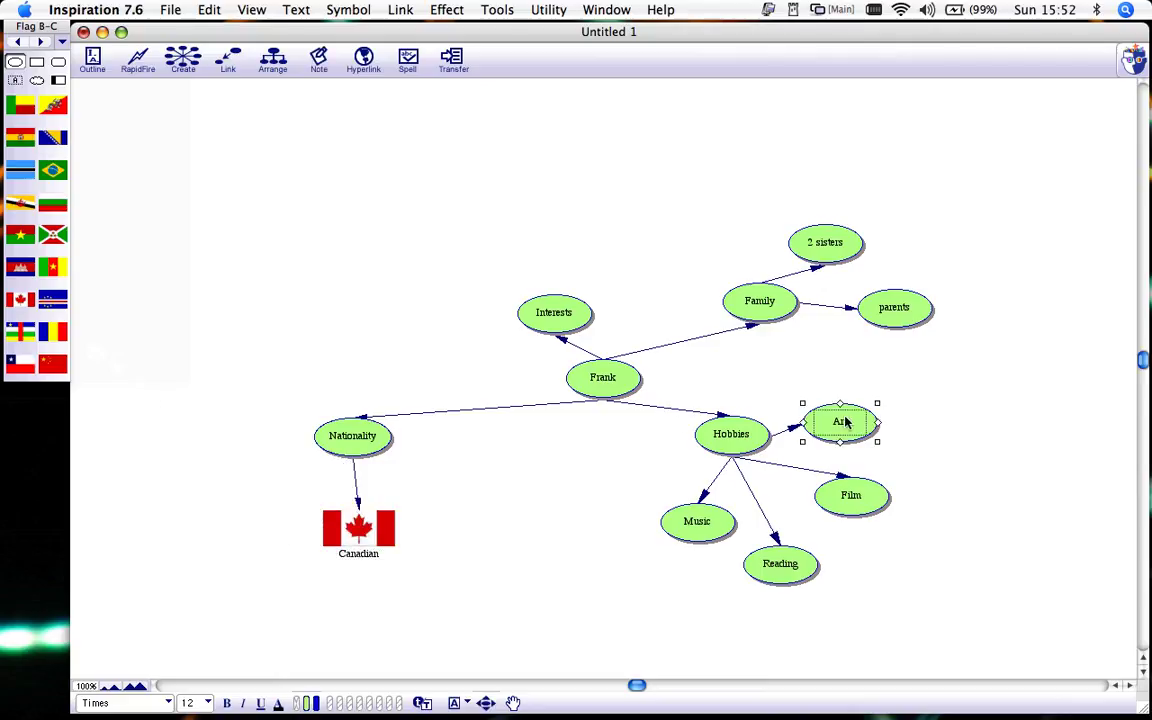
left_click(62, 42)
mouse_move(143, 320)
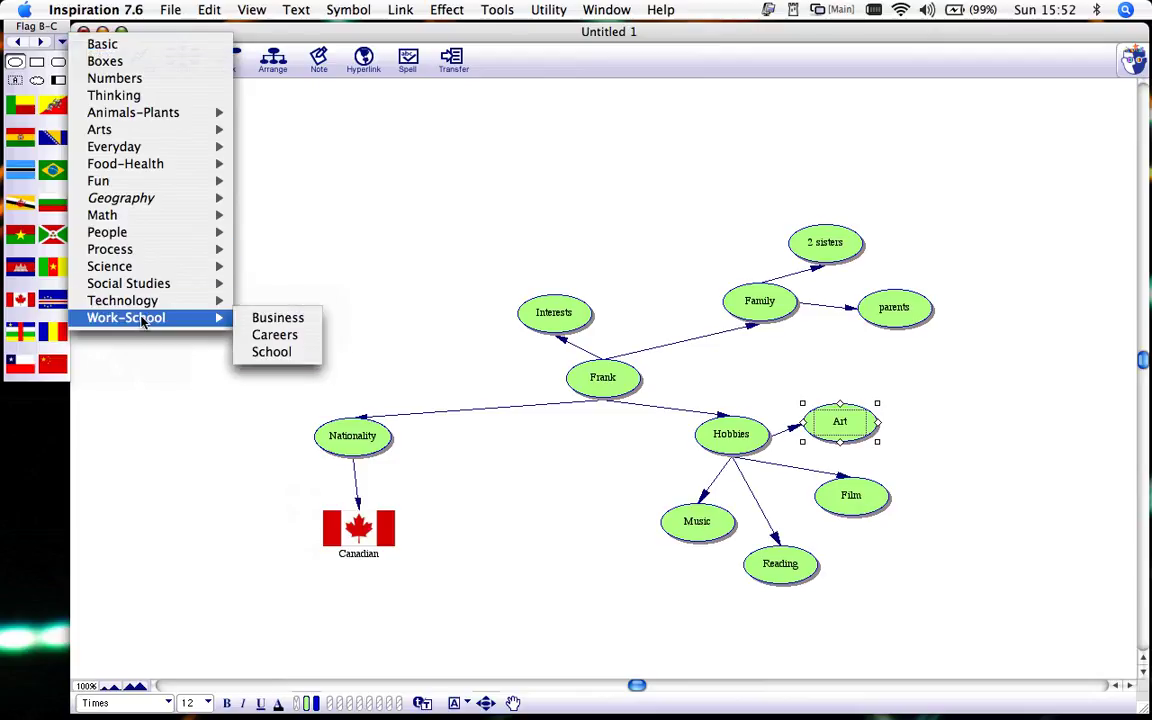
left_click(271, 352)
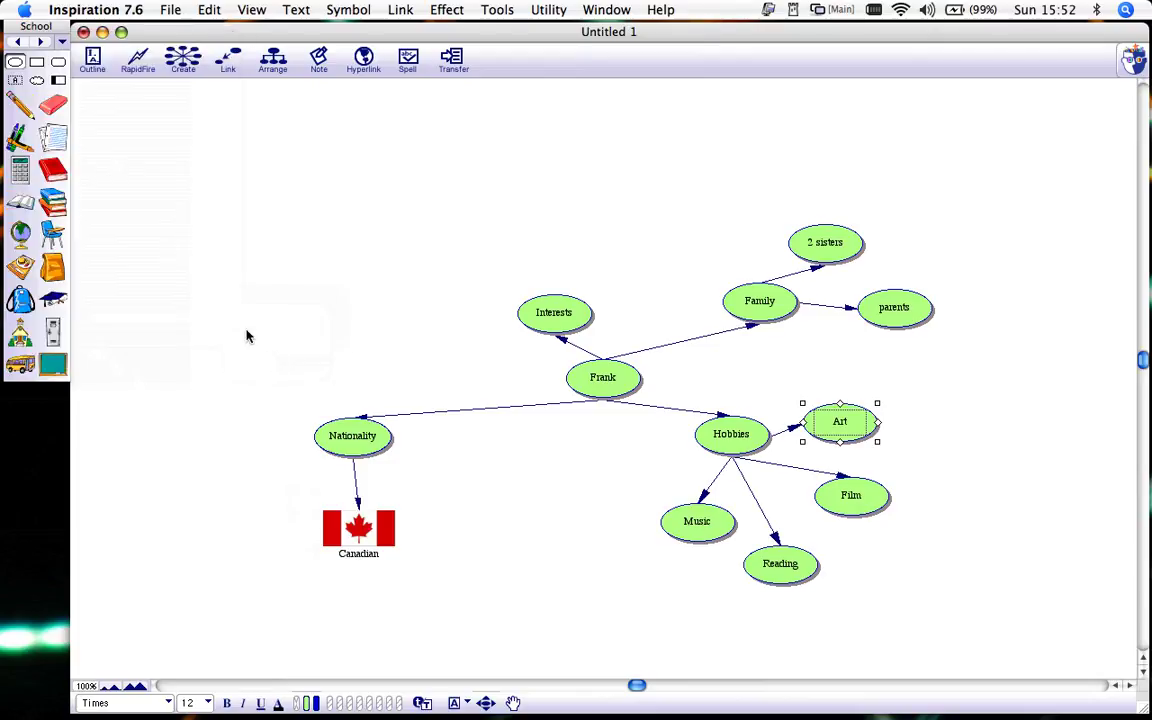
left_click(20, 134)
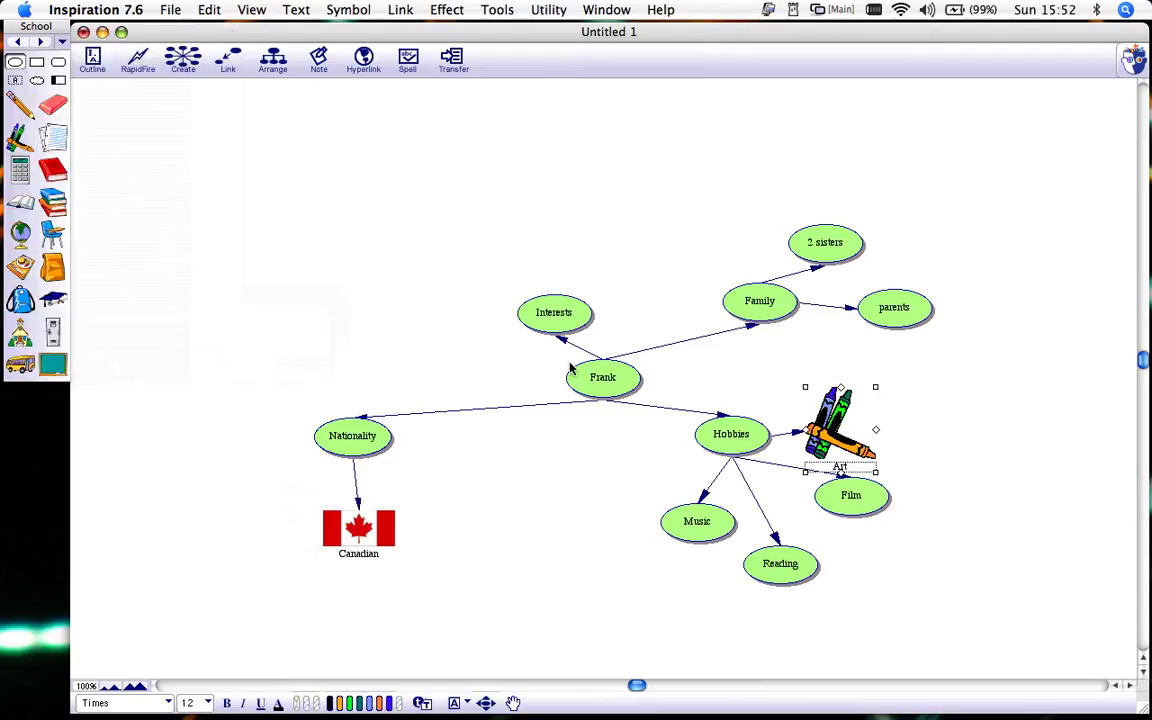
mouse_move(835, 420)
left_mouse_down()
mouse_move(923, 419)
mouse_move(959, 389)
mouse_move(955, 422)
mouse_move(841, 403)
left_mouse_up()
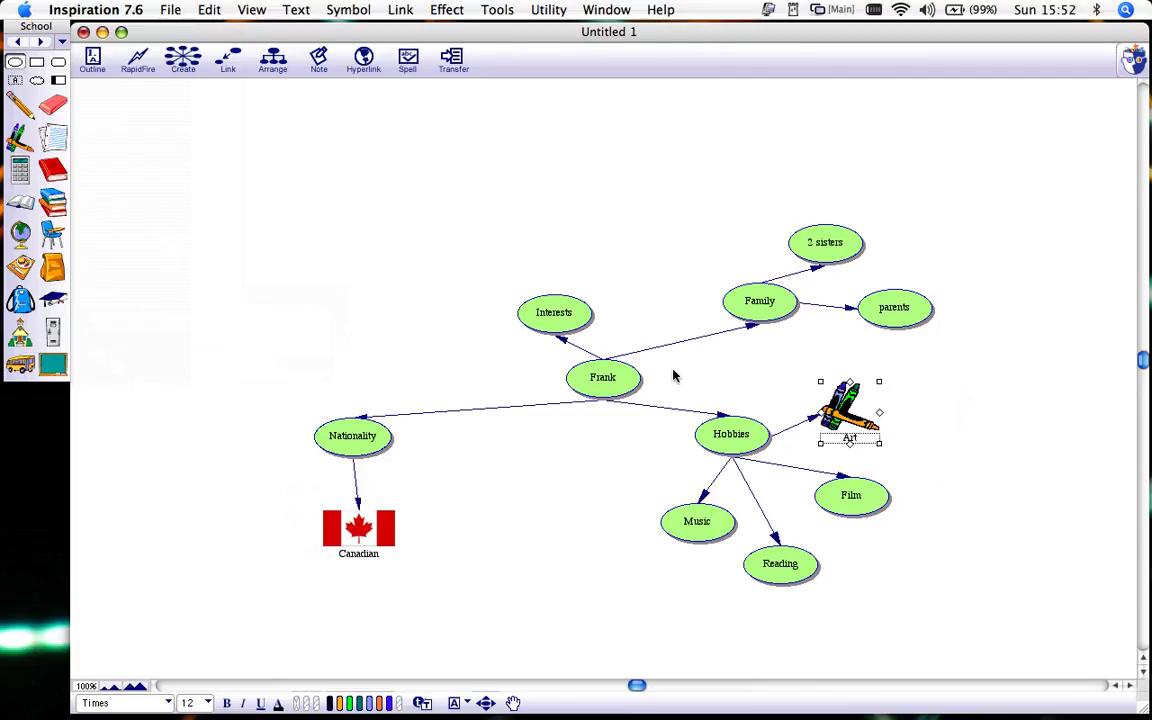
left_click_drag(673, 376, 948, 613)
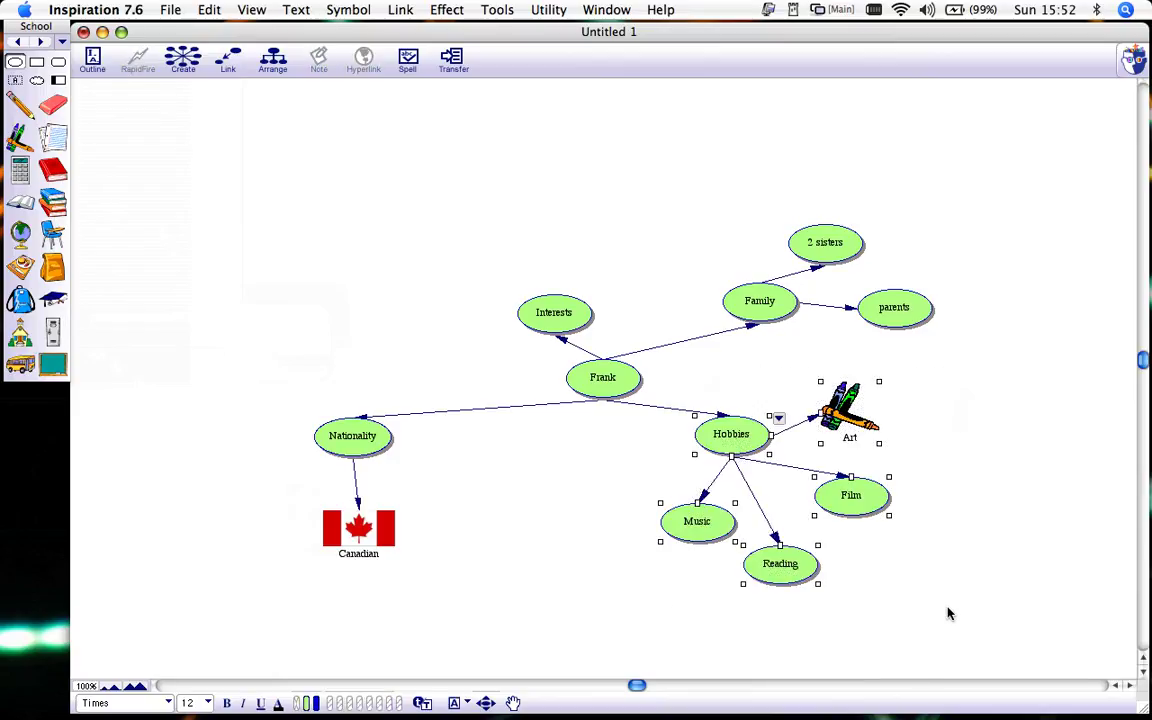
Colour the Hobbies branch crimson
left_click(309, 704)
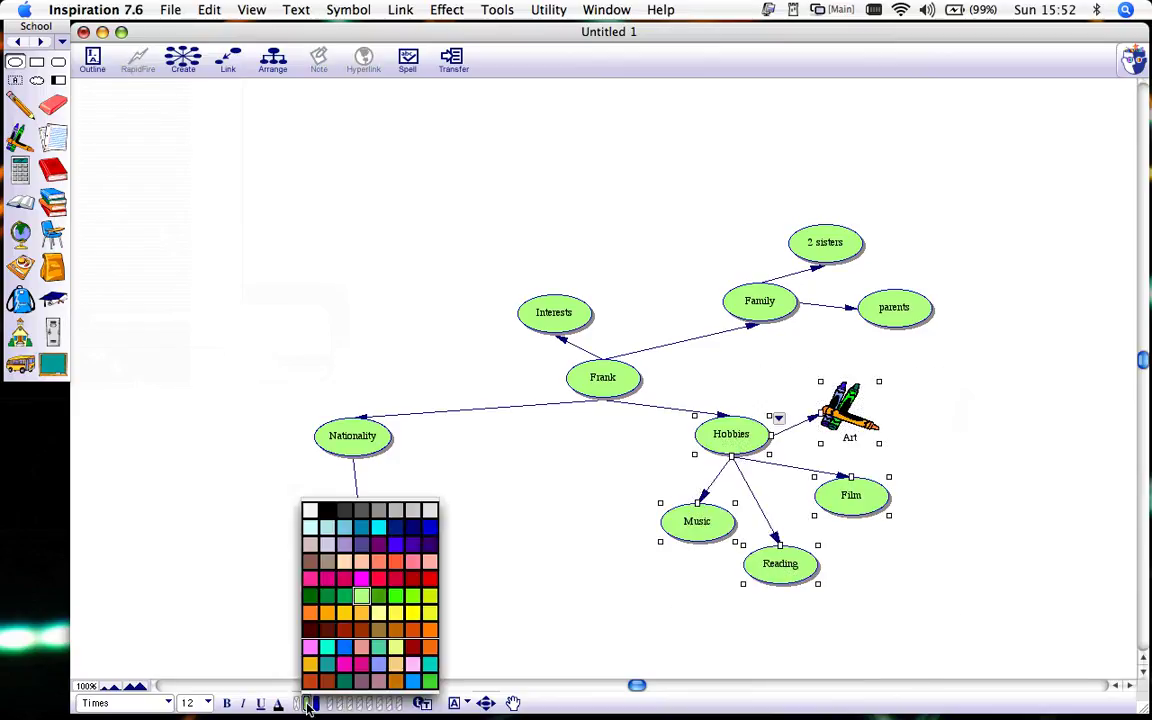
left_click(344, 580)
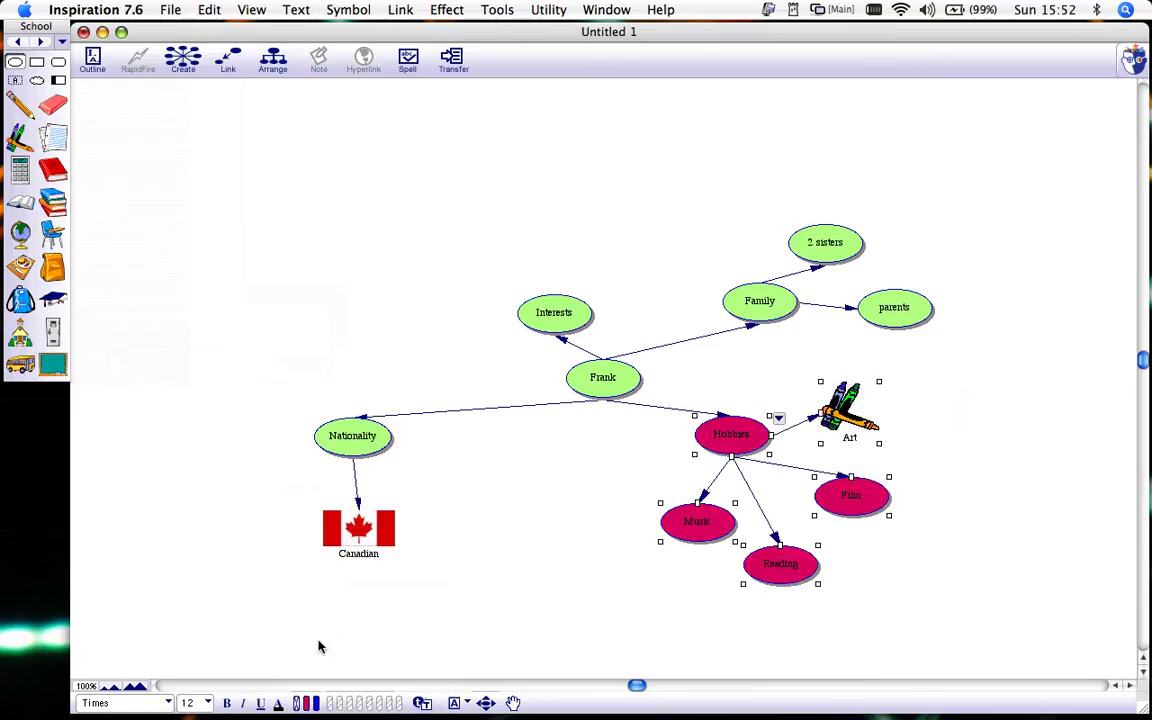
left_click(313, 703)
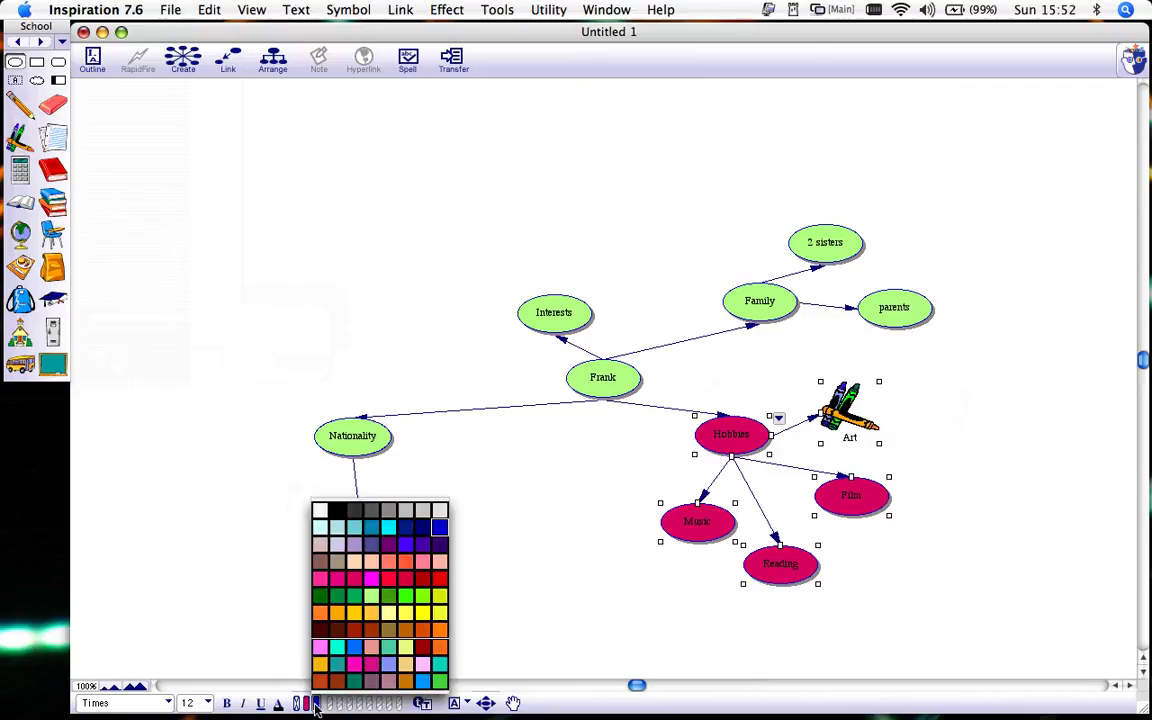
left_click(338, 513)
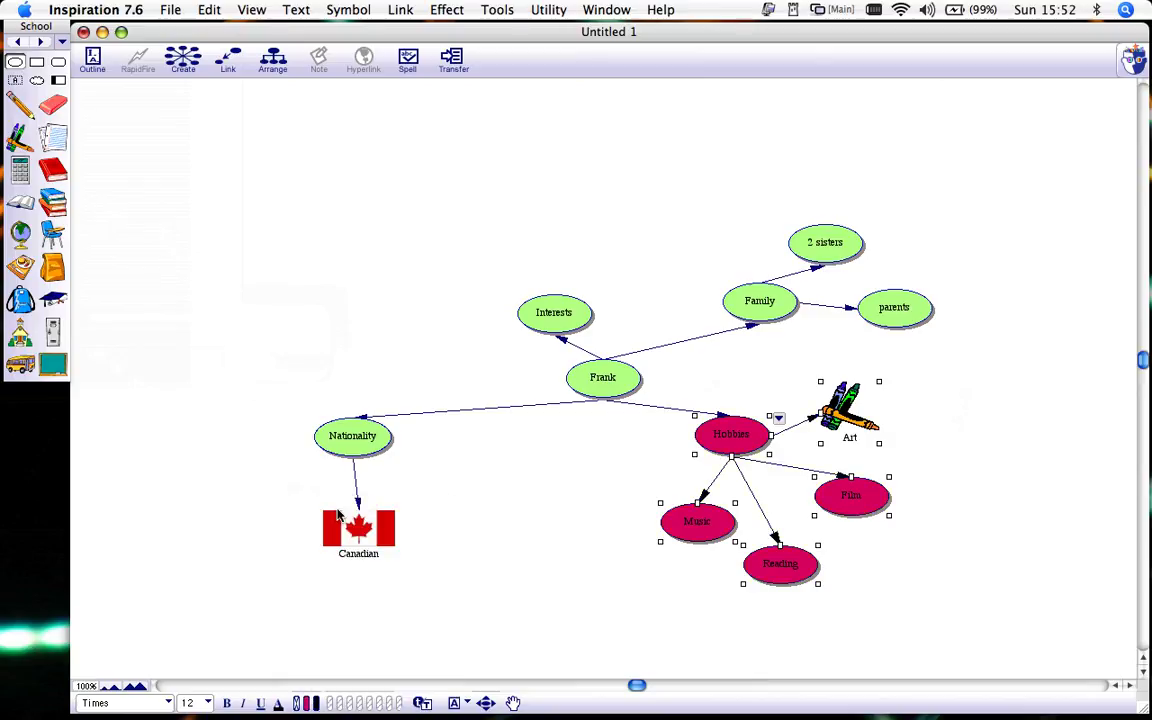
left_click(470, 511)
Colour Family, 2 sisters and parents brown, with 2 sisters above Family and parents right of it
left_click_drag(725, 184, 967, 368)
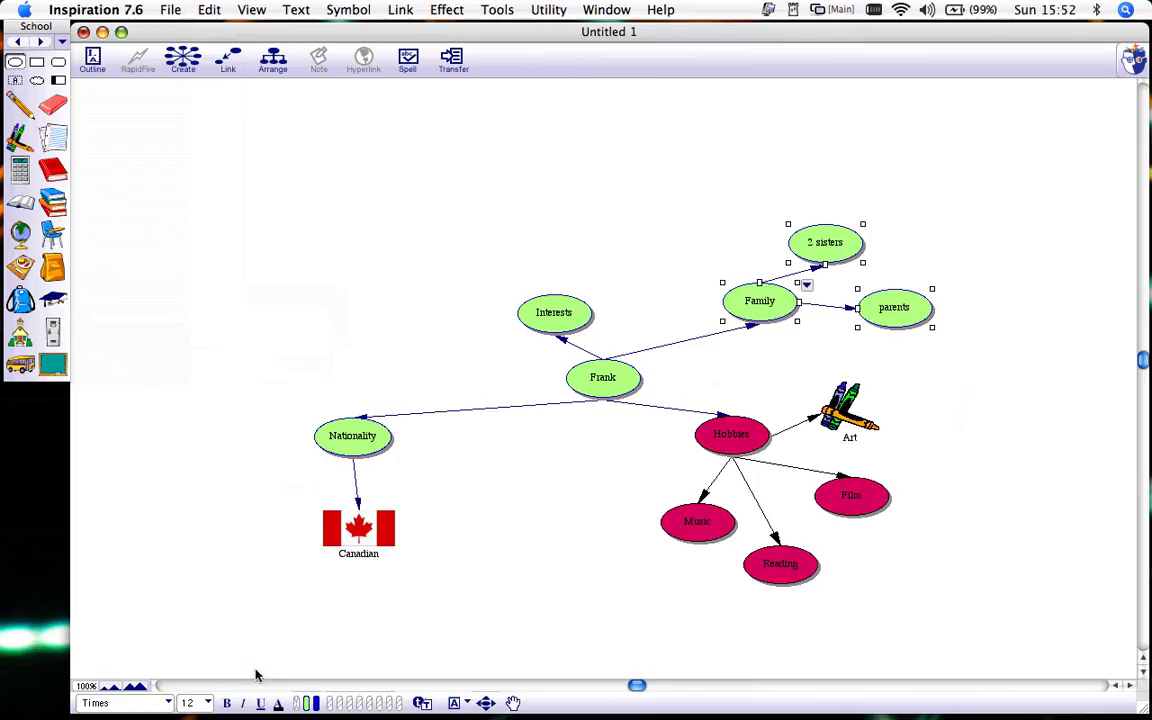
left_click(316, 705)
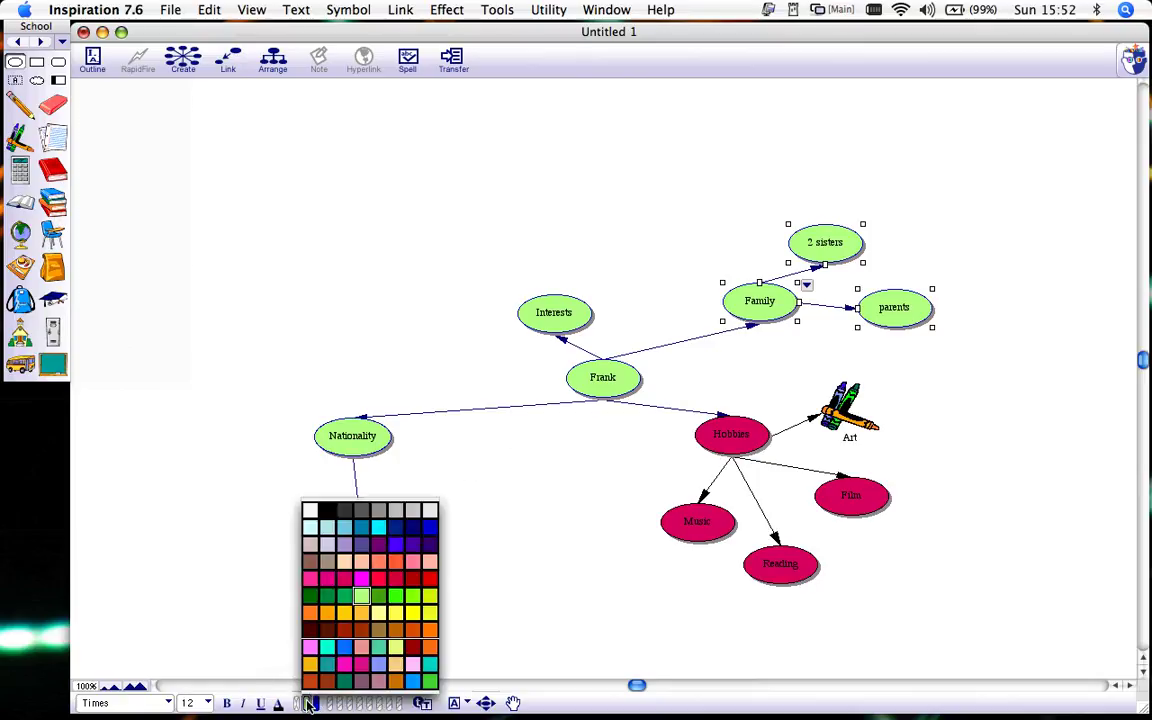
left_click(326, 568)
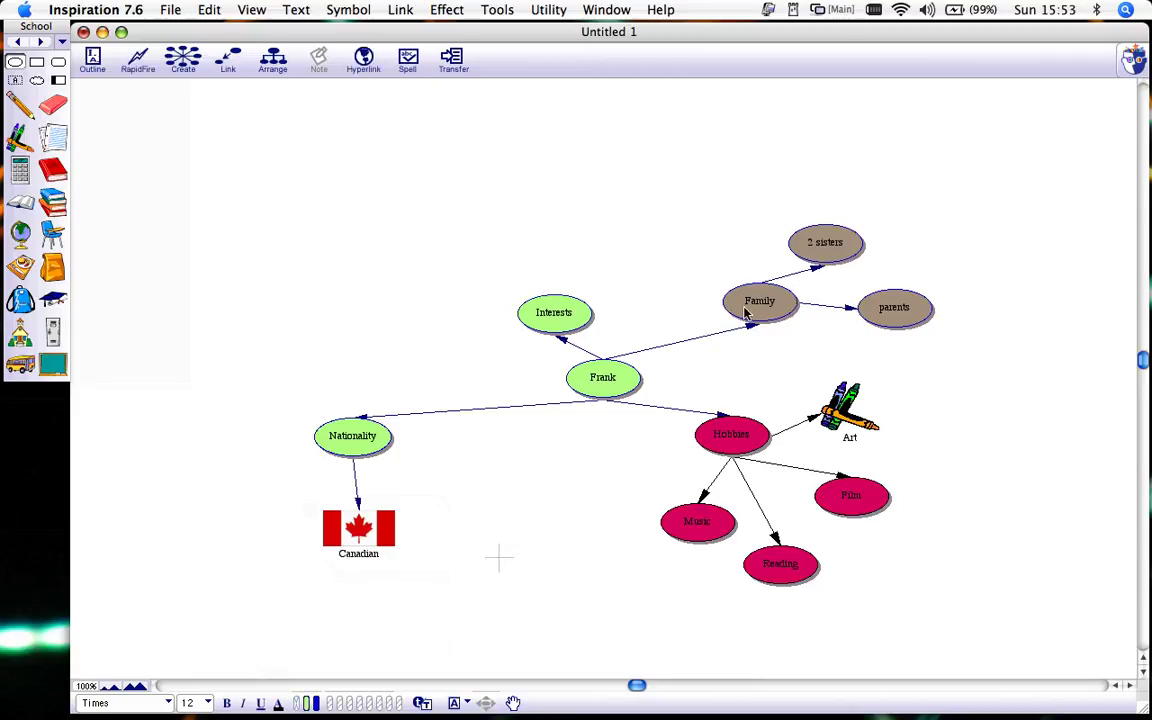
left_click_drag(750, 302, 698, 318)
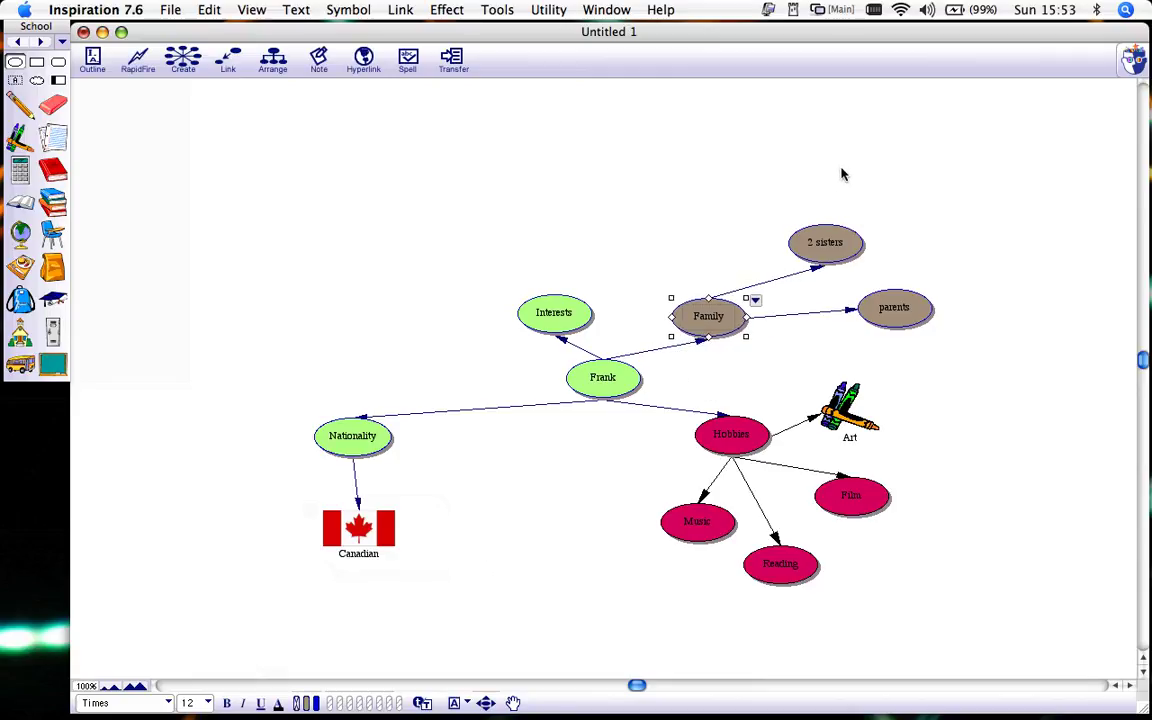
left_click_drag(838, 245, 712, 250)
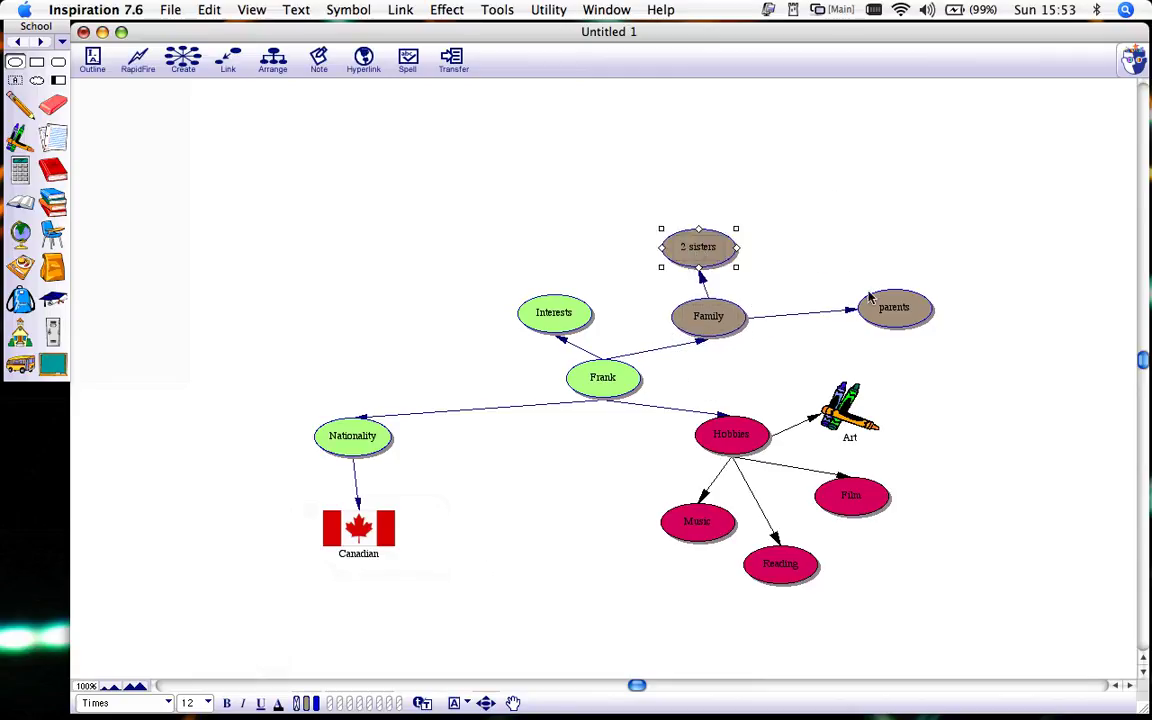
left_click_drag(894, 312, 824, 314)
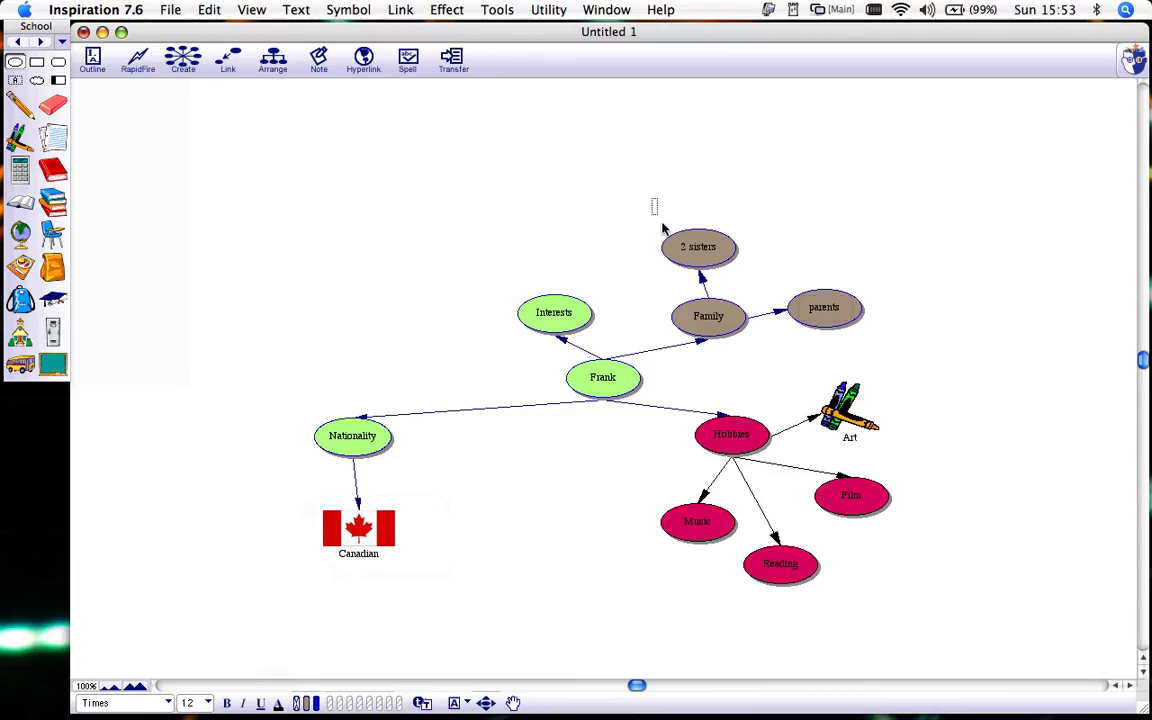
left_click_drag(651, 204, 870, 370)
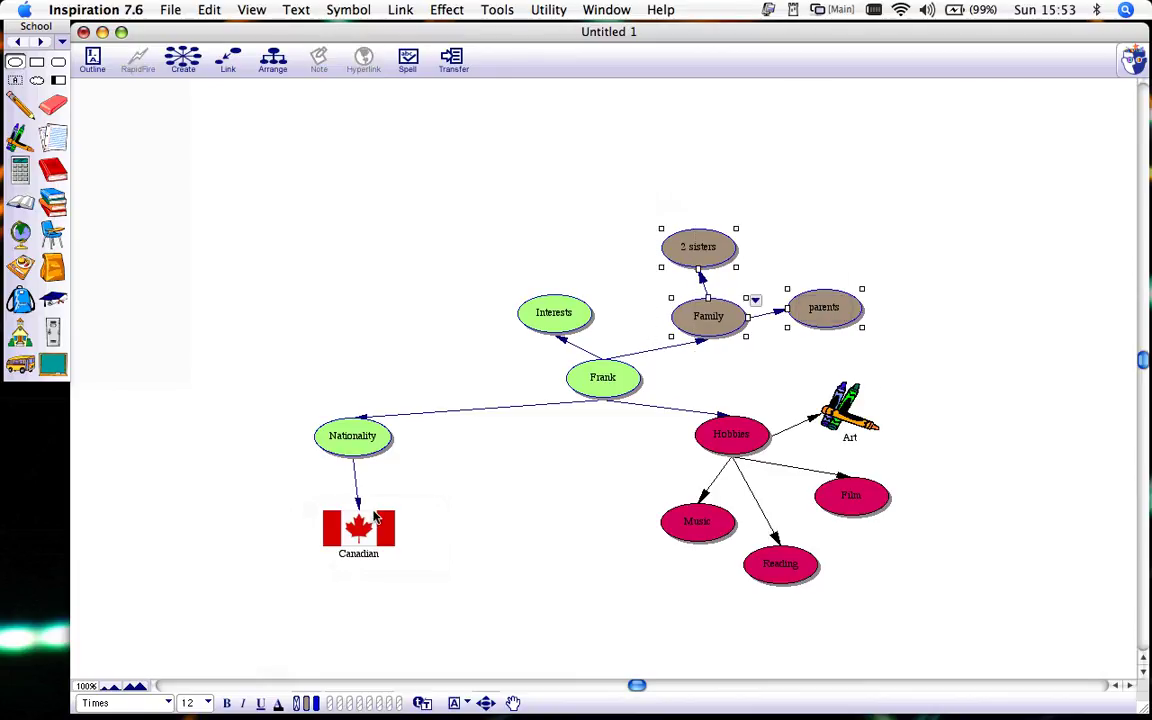
Set the Family, 2 sisters and parents labels to Arial Black in white
left_click(168, 705)
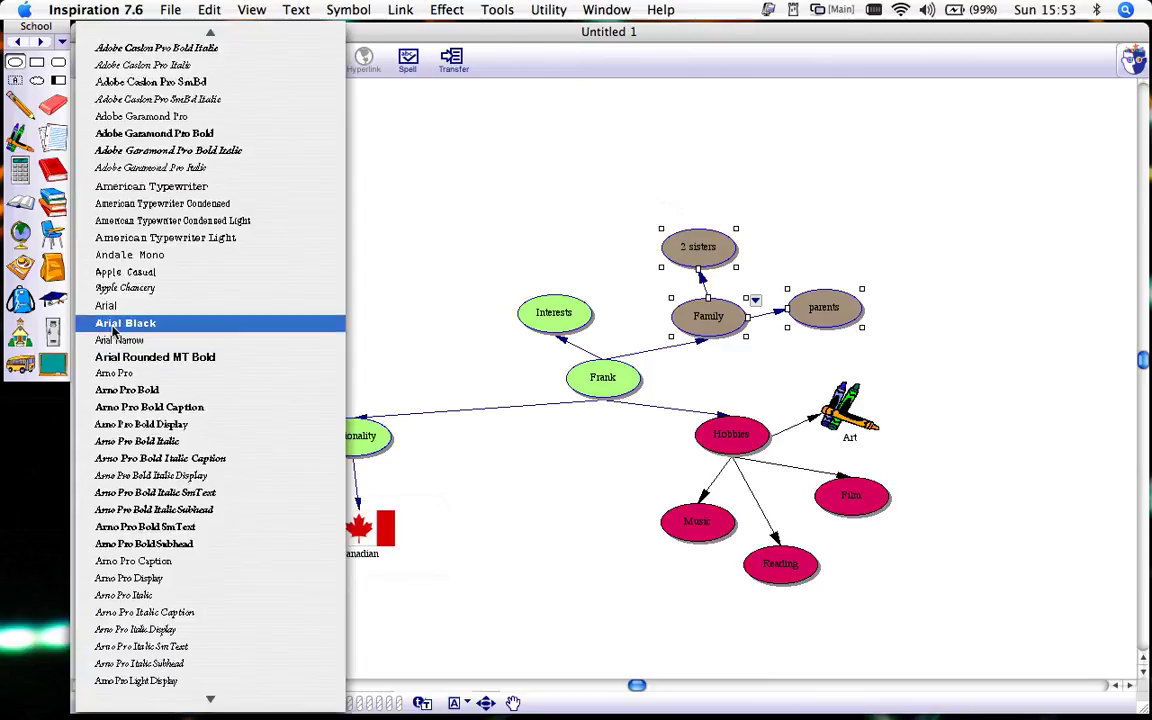
left_click(115, 325)
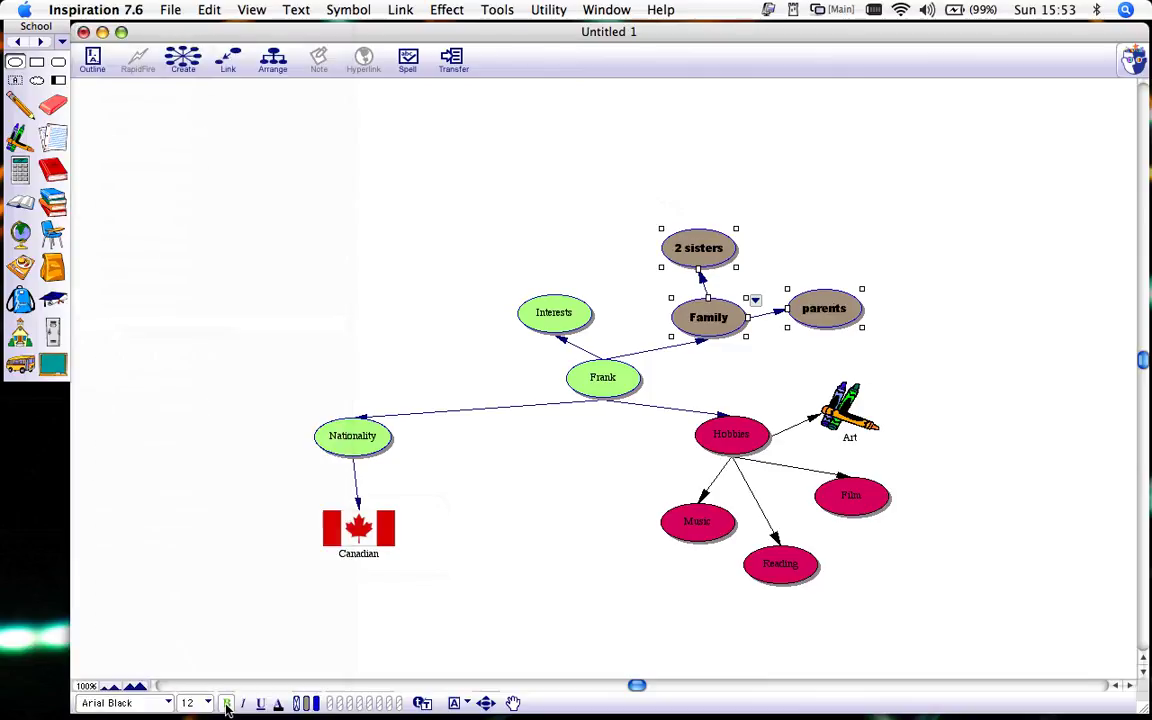
left_click(279, 703)
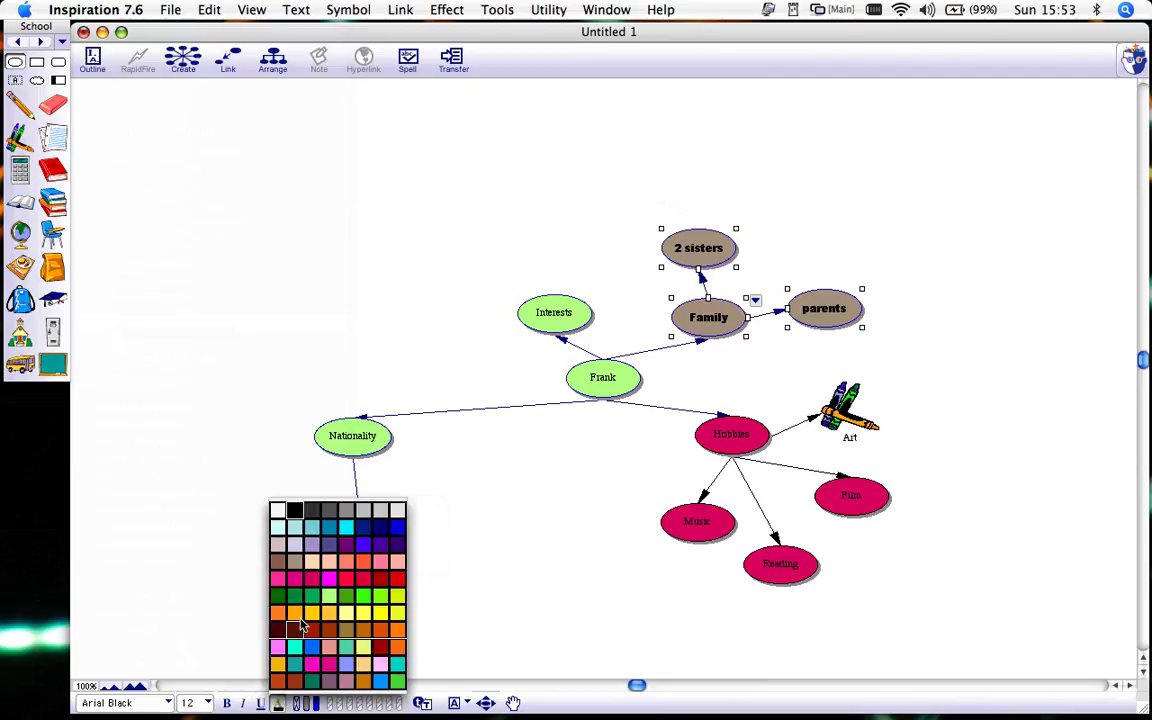
left_click(278, 513)
left_click(492, 570)
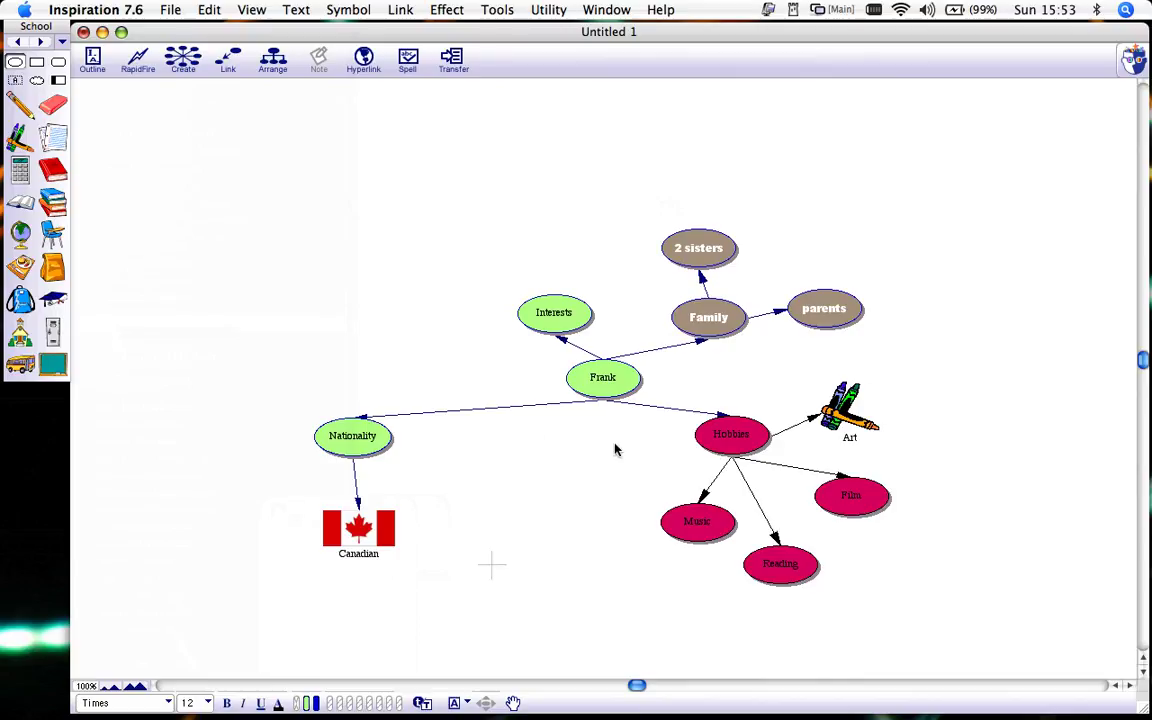
left_click(559, 322)
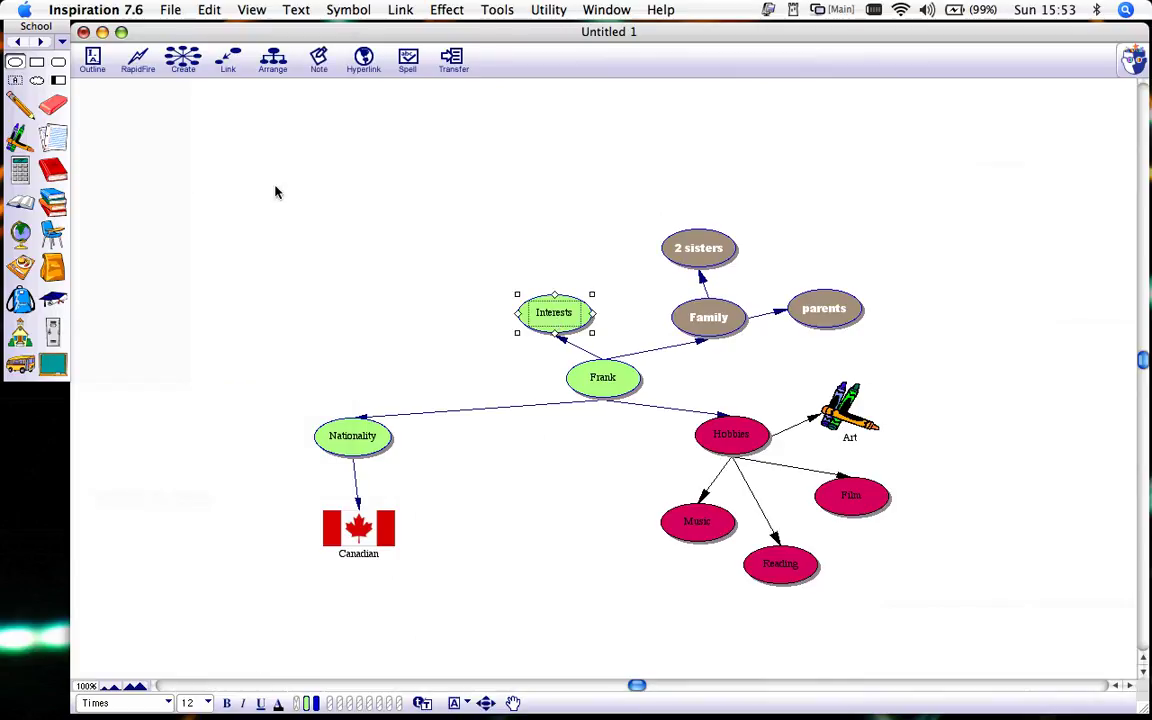
left_click(184, 57)
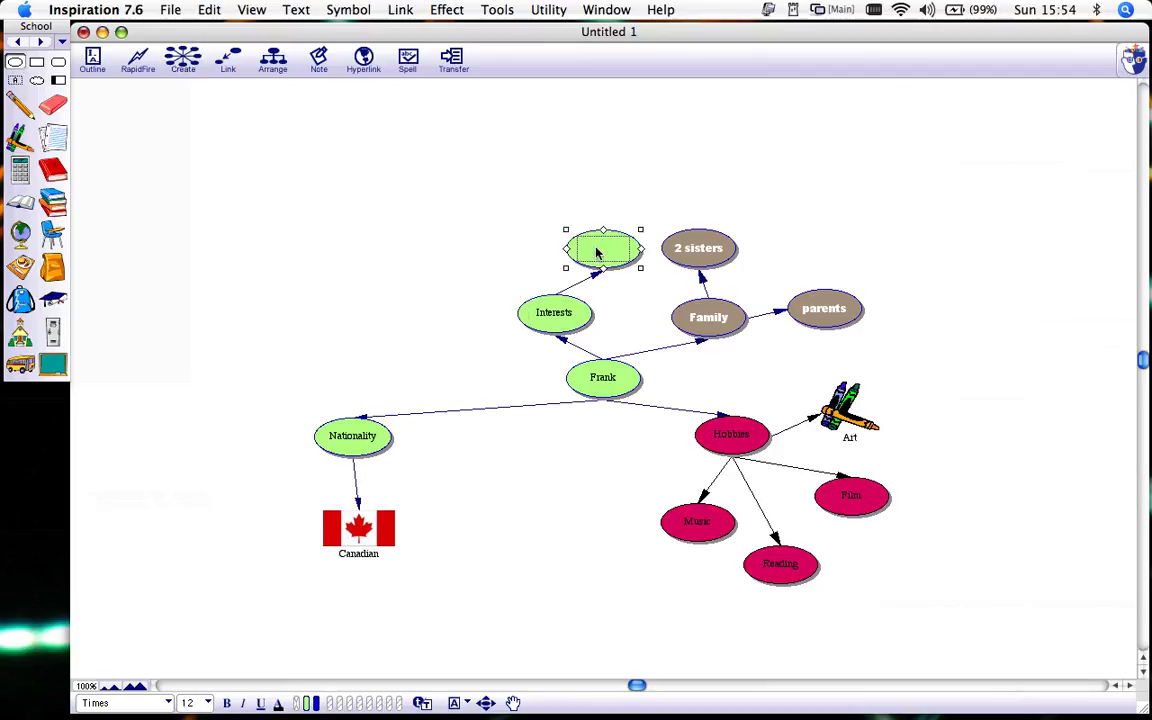
left_click_drag(597, 253, 455, 263)
left_click(452, 320)
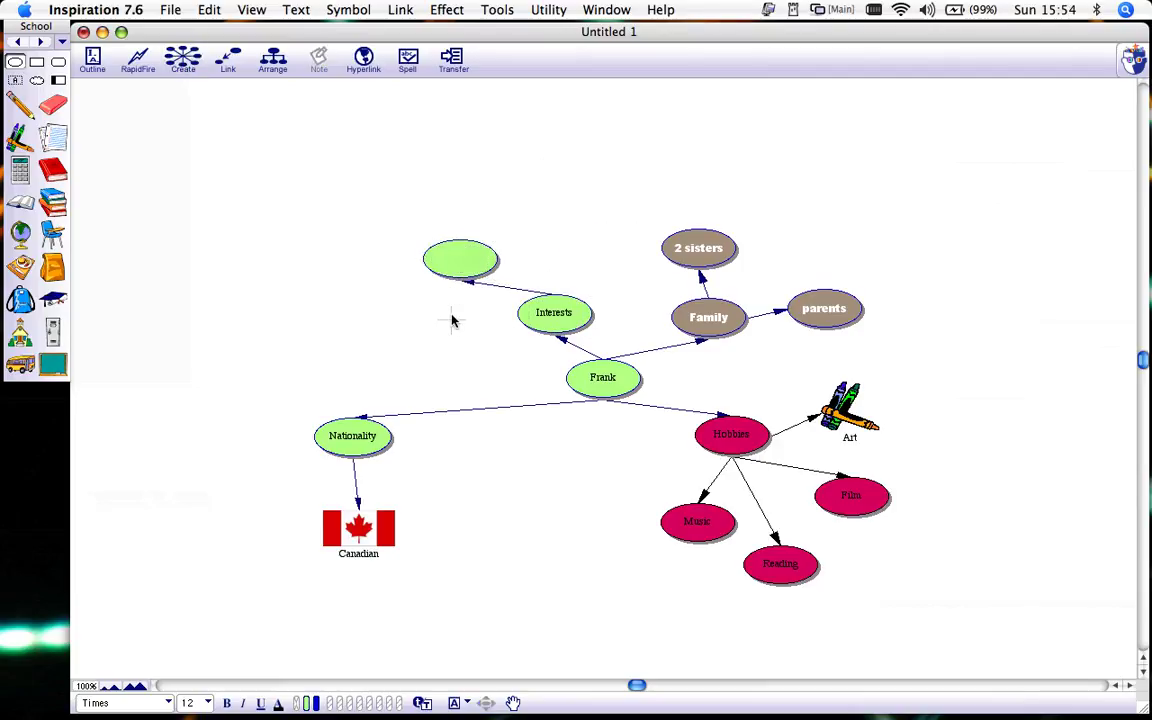
left_click(455, 267)
key("BackSpace")
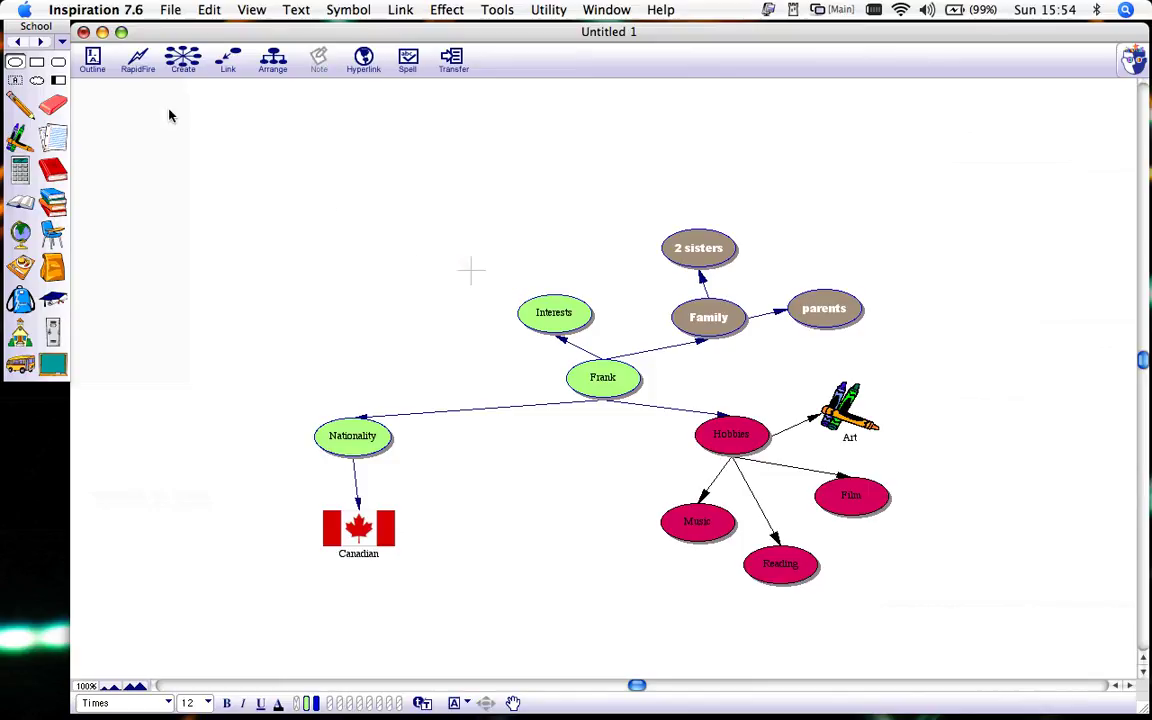
left_click(92, 60)
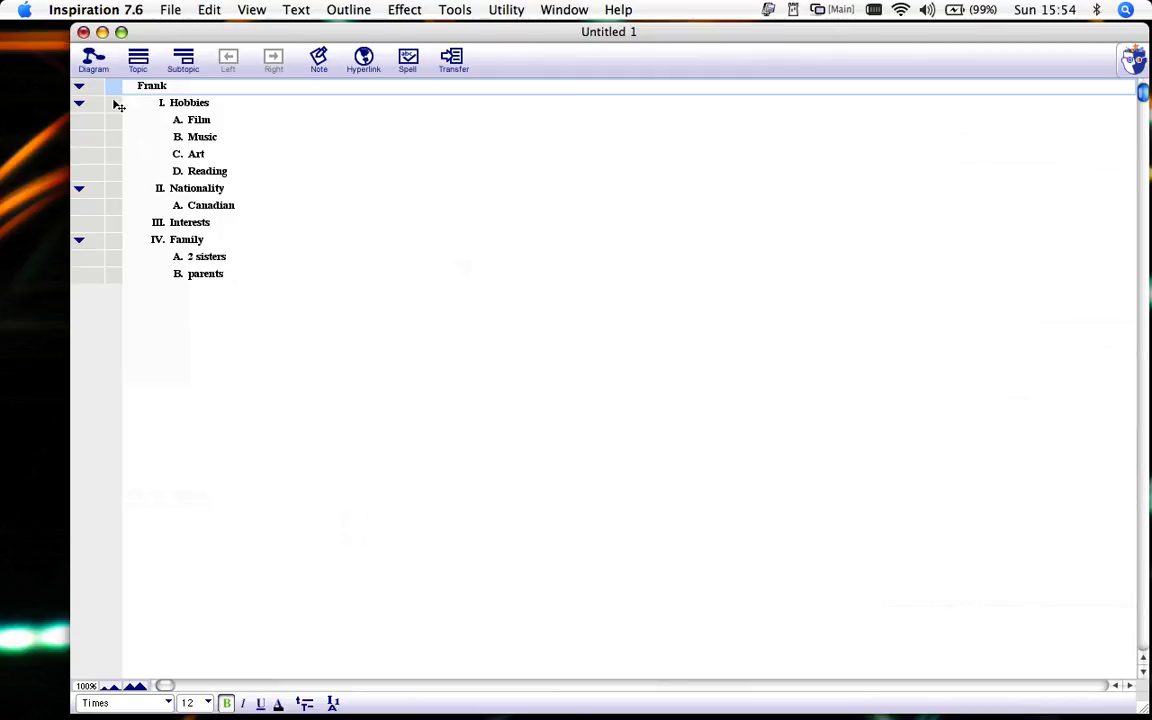
left_click(94, 62)
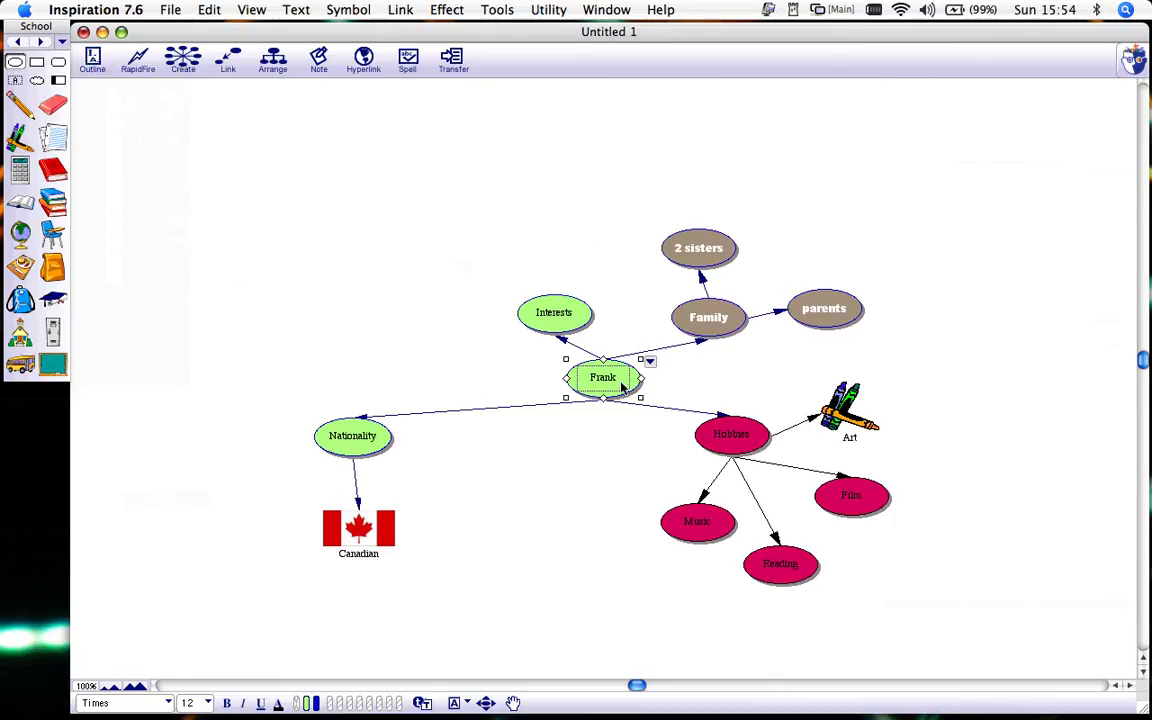
Insert the Desktop photo MyPicture.jpg into the central Frank idea via Edit > Insert Graphic
left_click(680, 390)
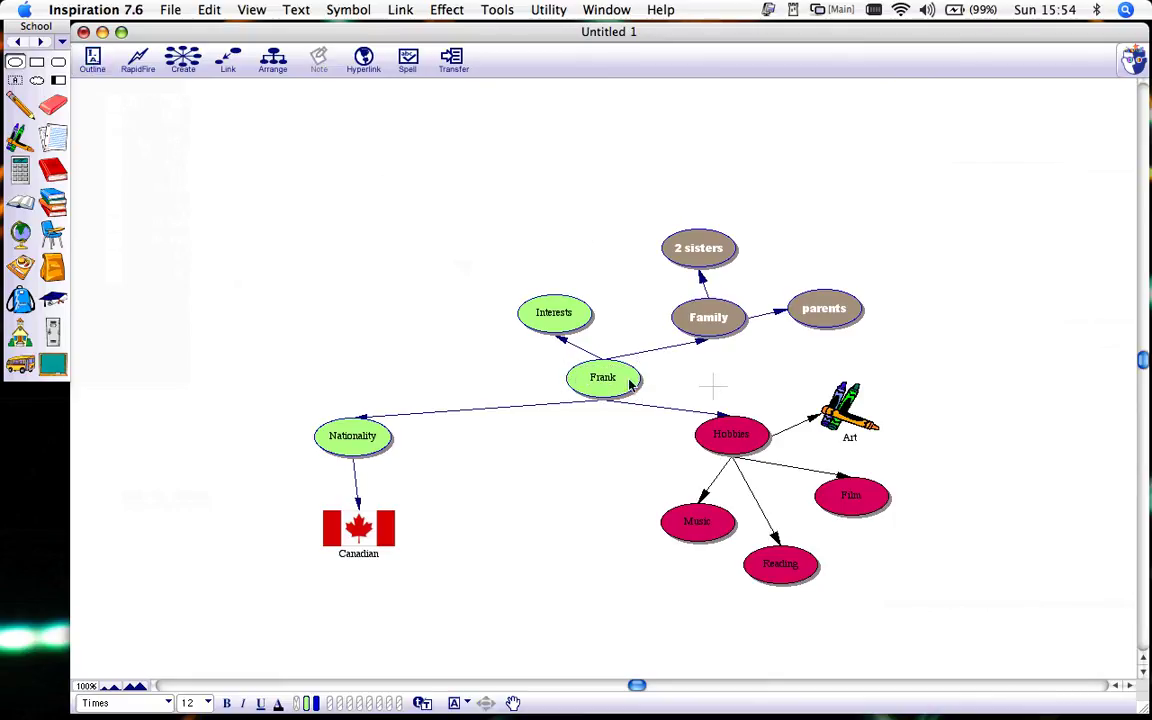
left_click(632, 386)
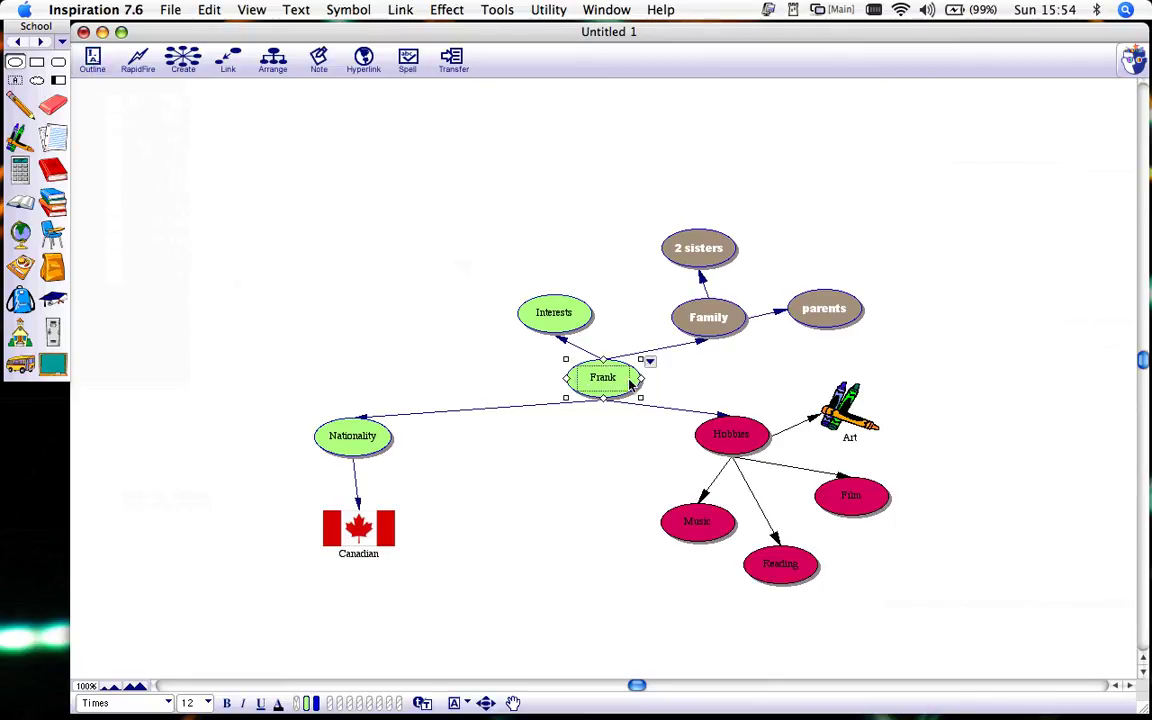
left_click(209, 10)
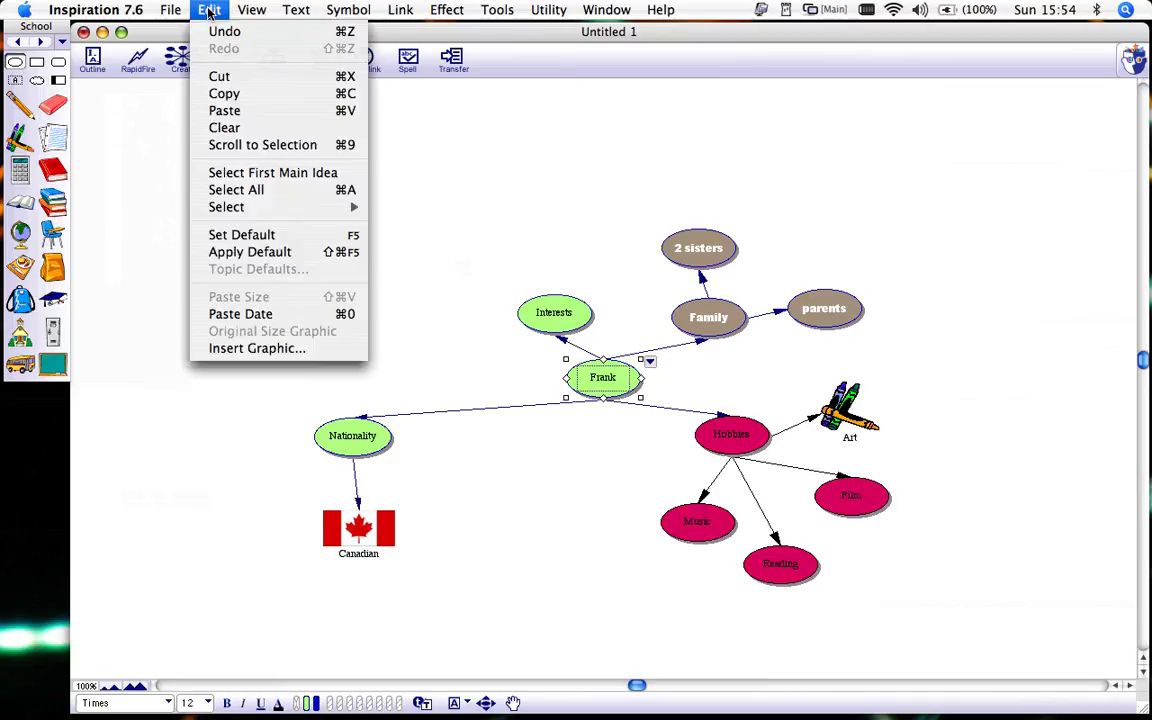
left_click(250, 349)
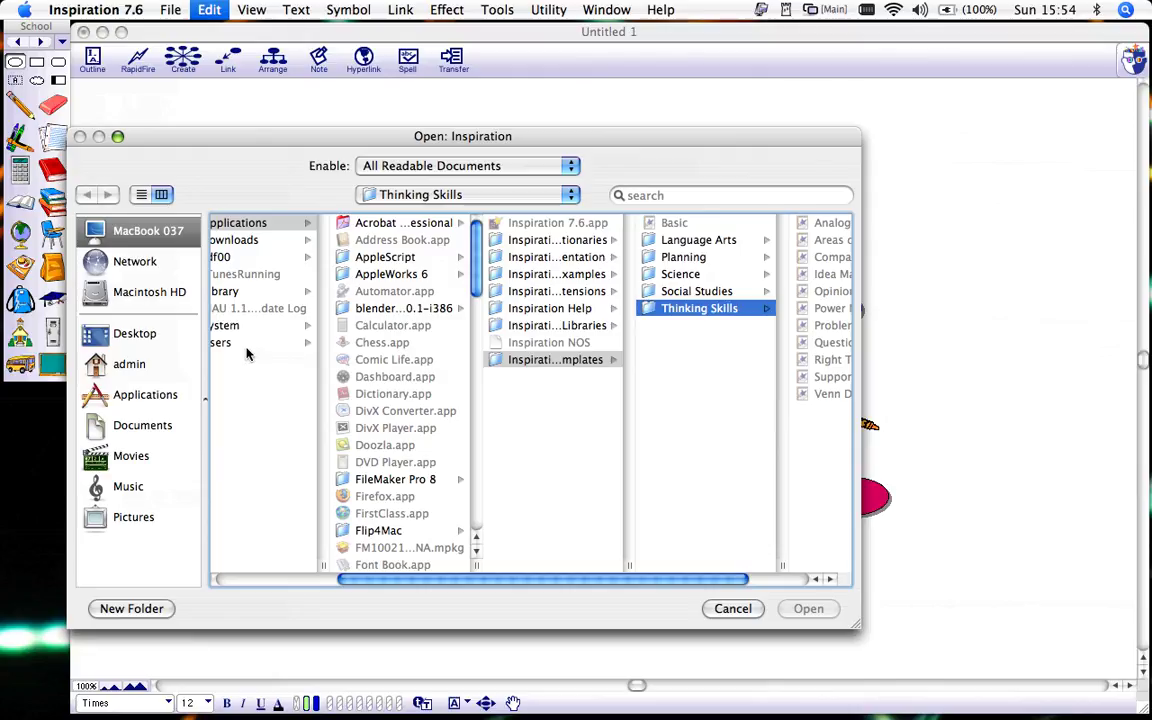
left_click(137, 338)
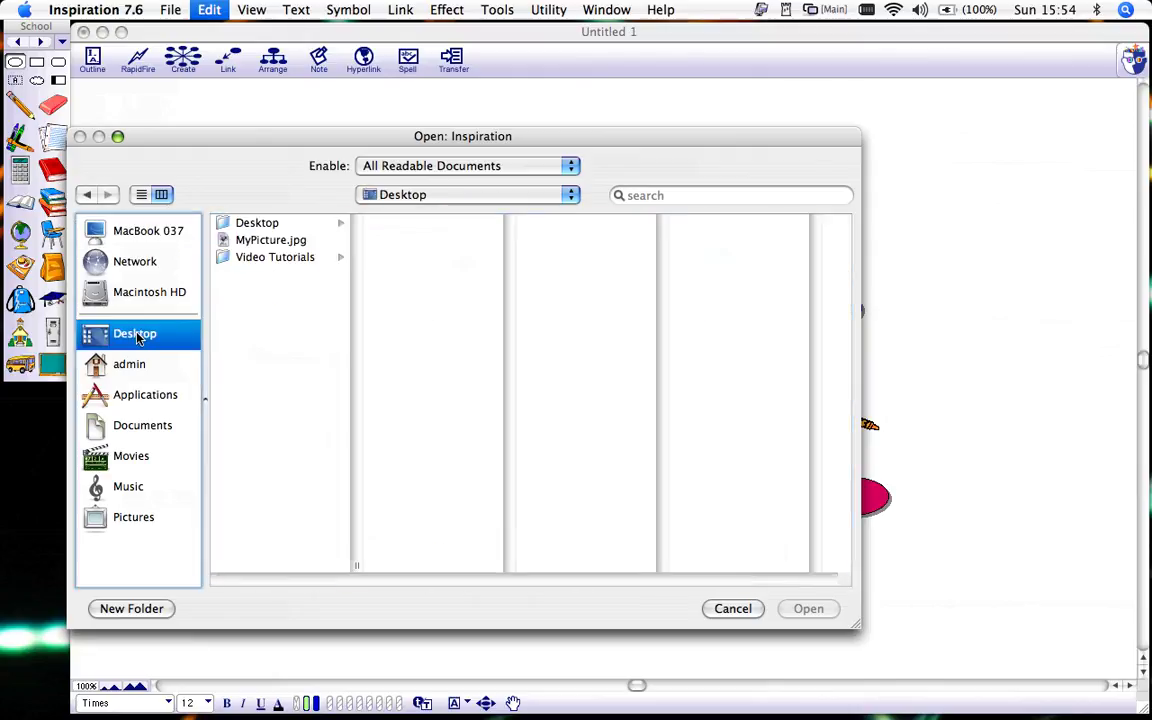
left_click(255, 243)
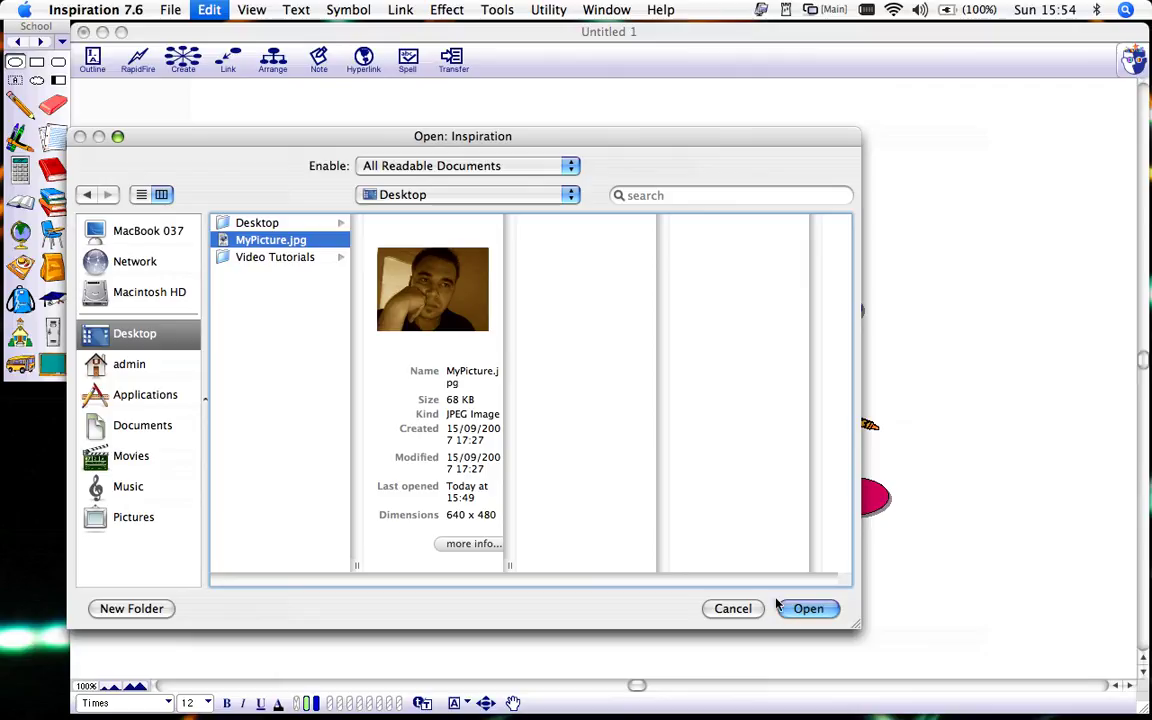
left_click(805, 610)
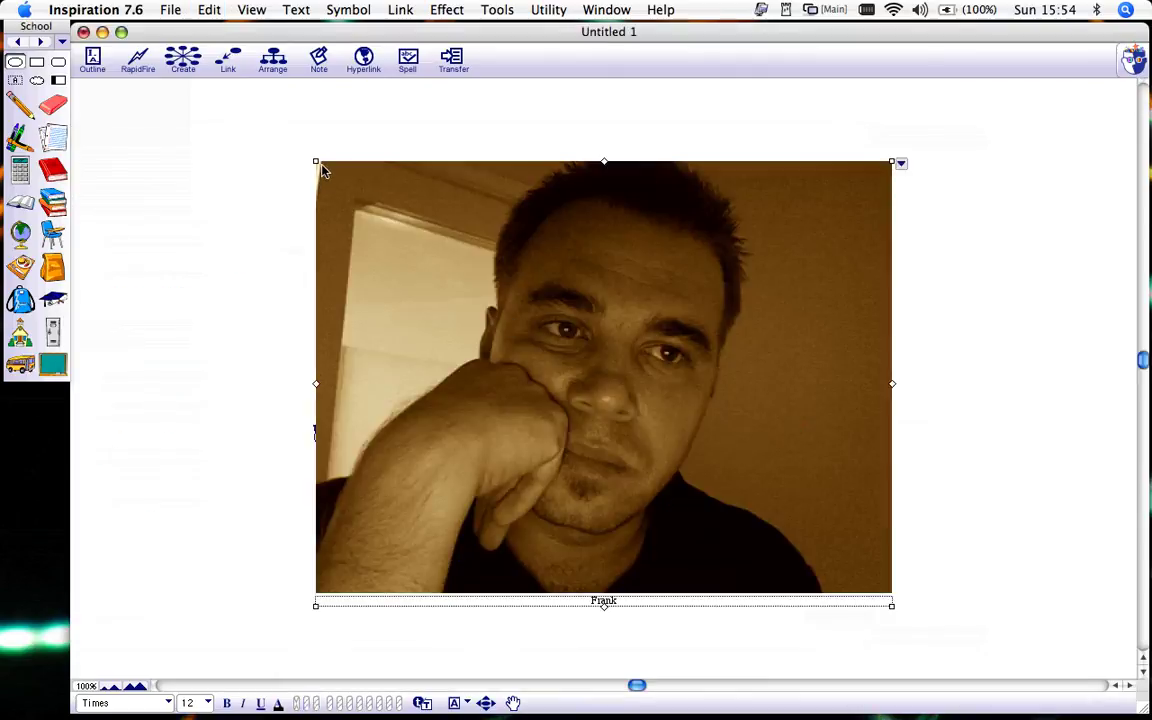
Shrink the photo, recentre it, and move Interests, Family, 2 sisters and parents closer in
left_click_drag(322, 170, 745, 500)
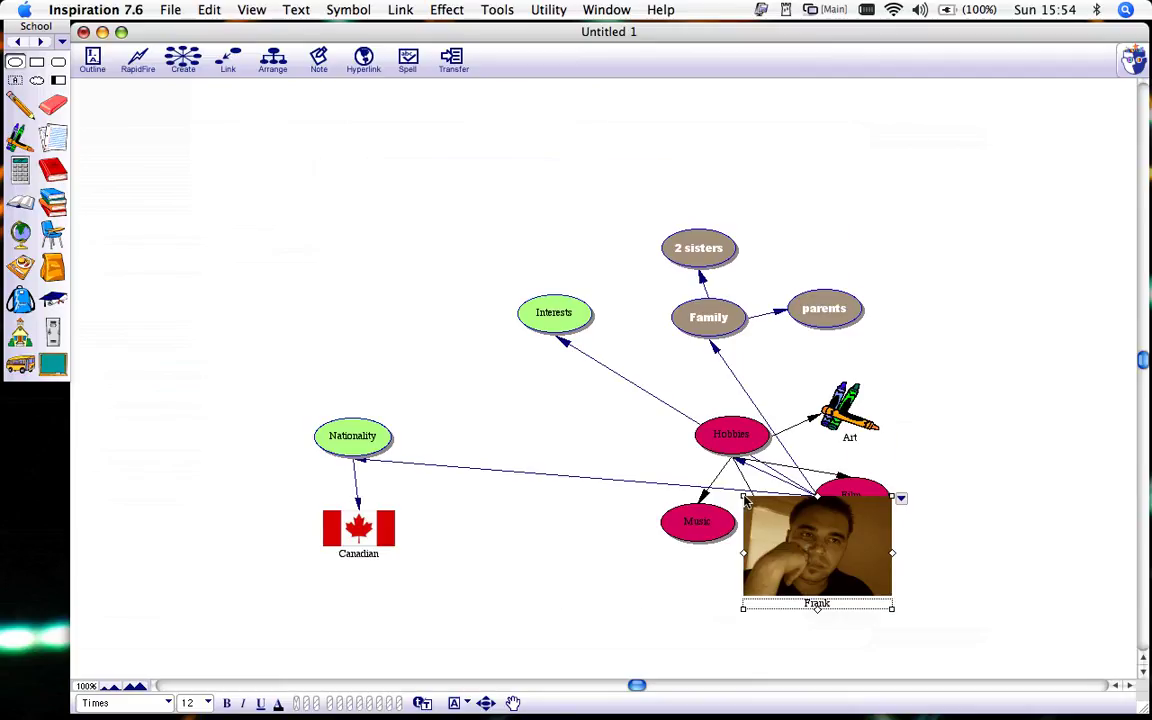
left_click_drag(819, 550, 587, 410)
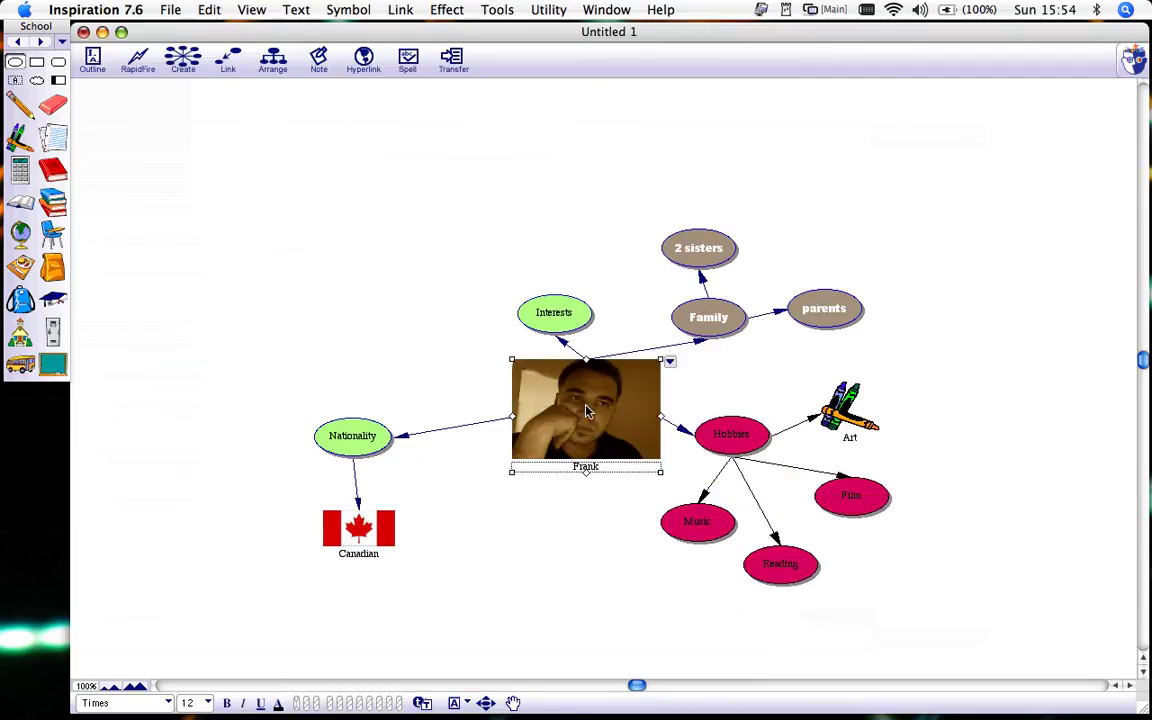
left_click_drag(559, 318, 496, 280)
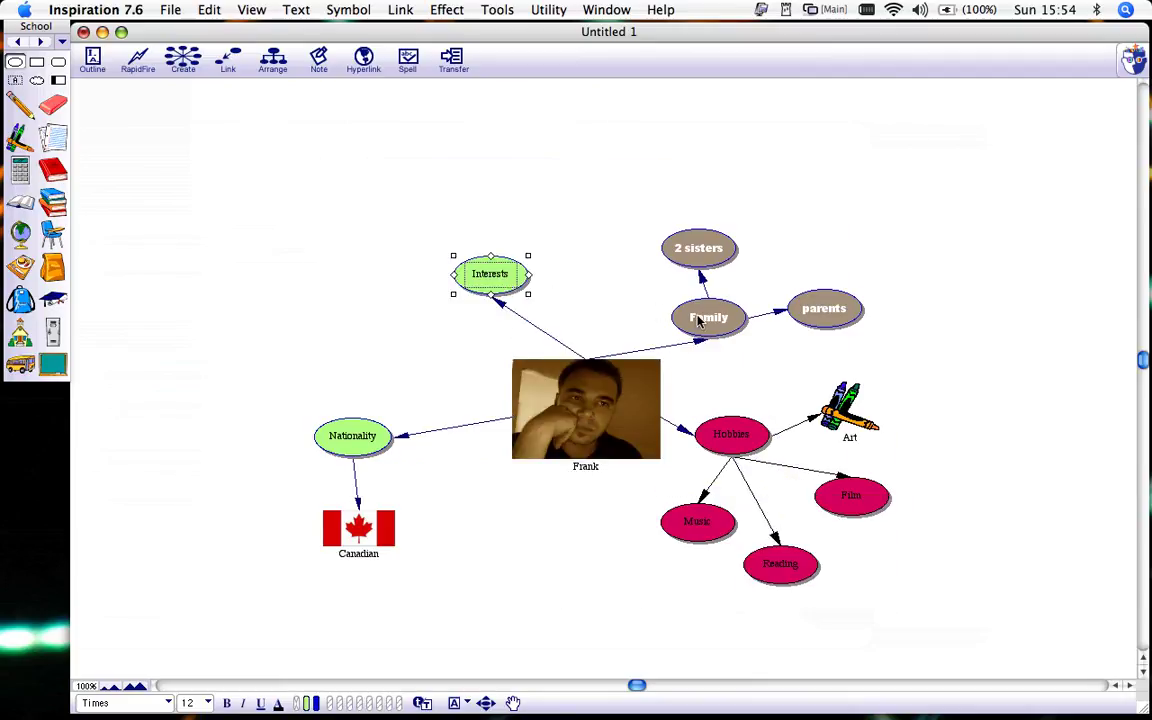
left_click_drag(698, 320, 642, 303)
left_click_drag(698, 245, 642, 238)
left_click_drag(828, 312, 762, 300)
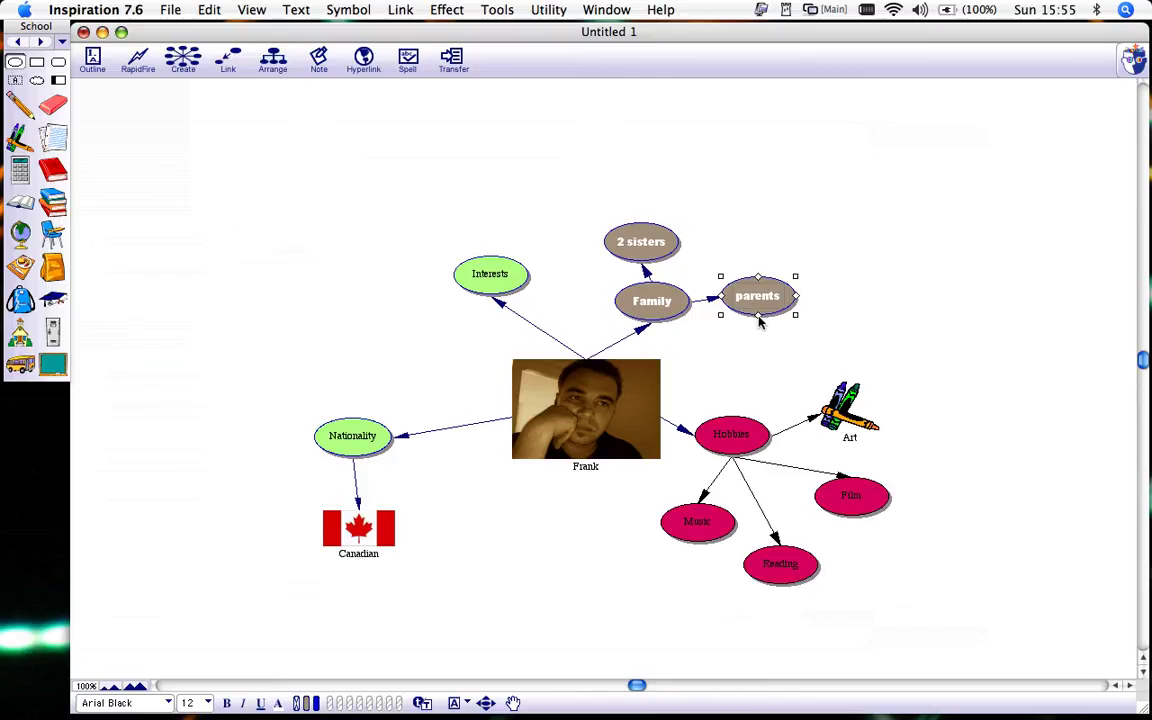
Link parents to the Art crayons symbol, with the arrow meeting Art's left side
left_click_drag(758, 316, 851, 398)
left_click(804, 318)
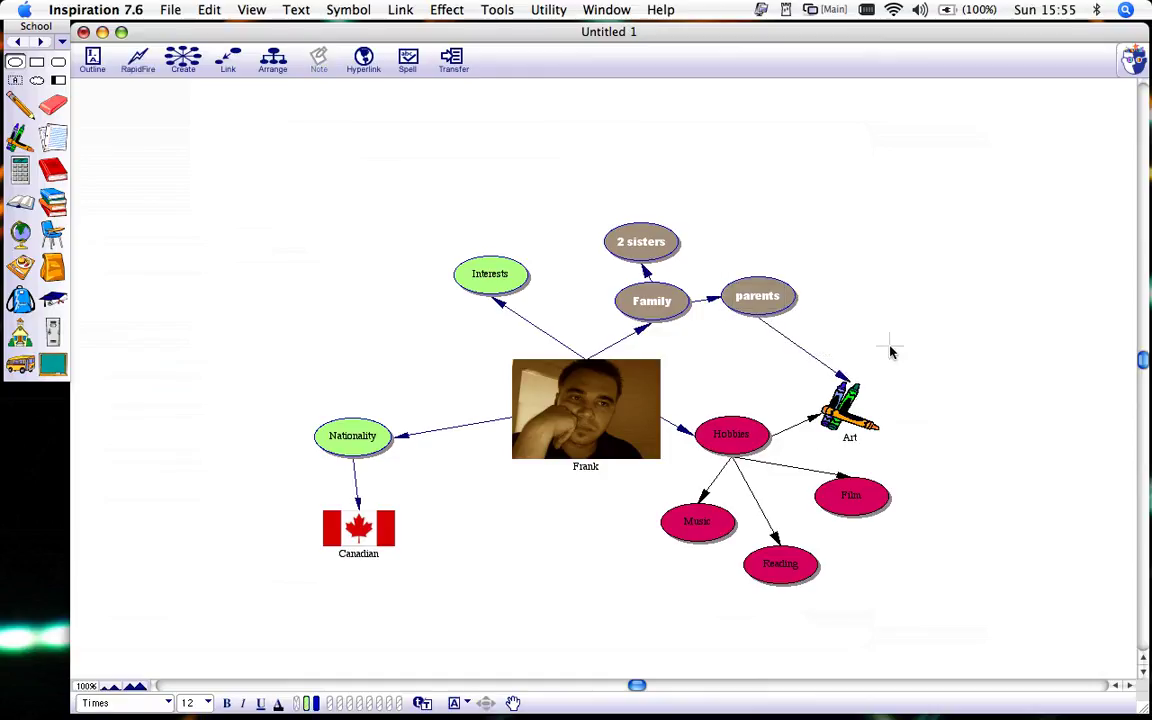
left_click(815, 361)
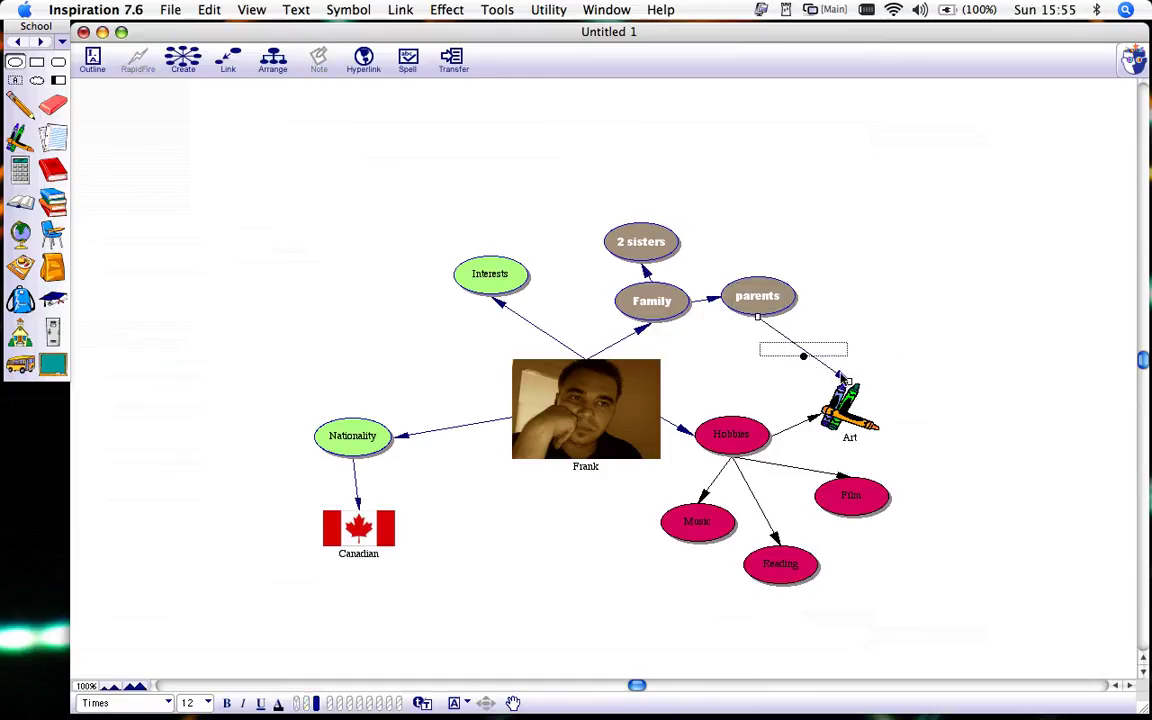
left_click_drag(848, 382, 822, 411)
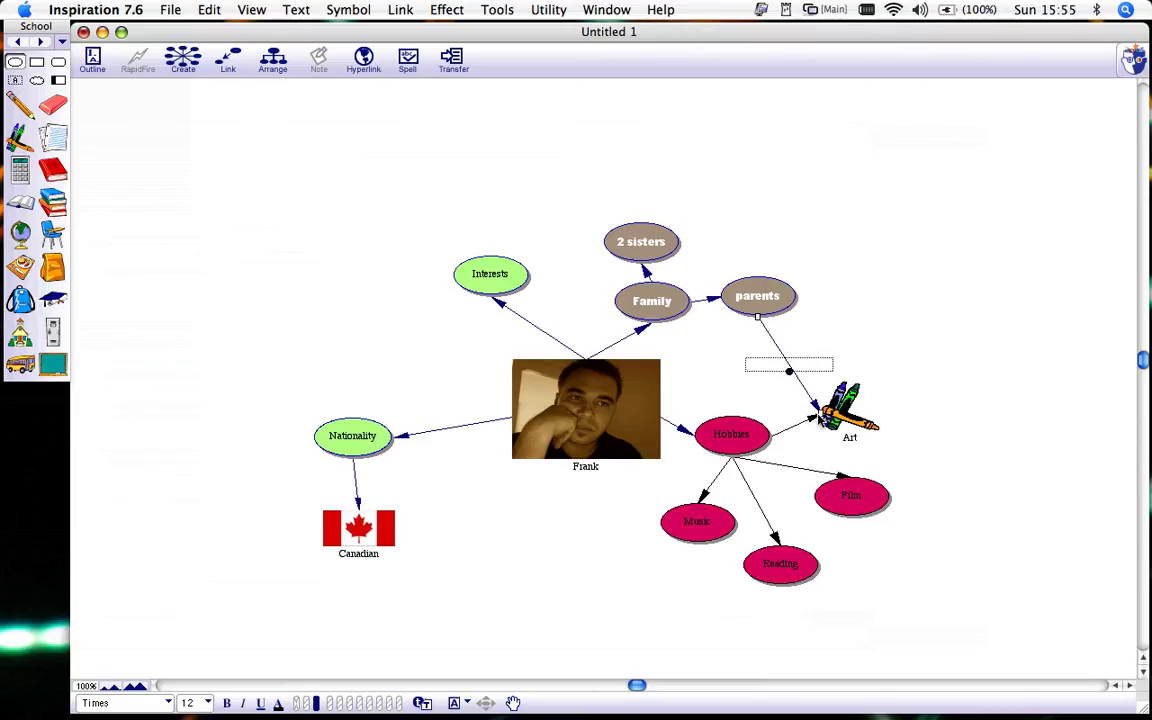
left_click(900, 356)
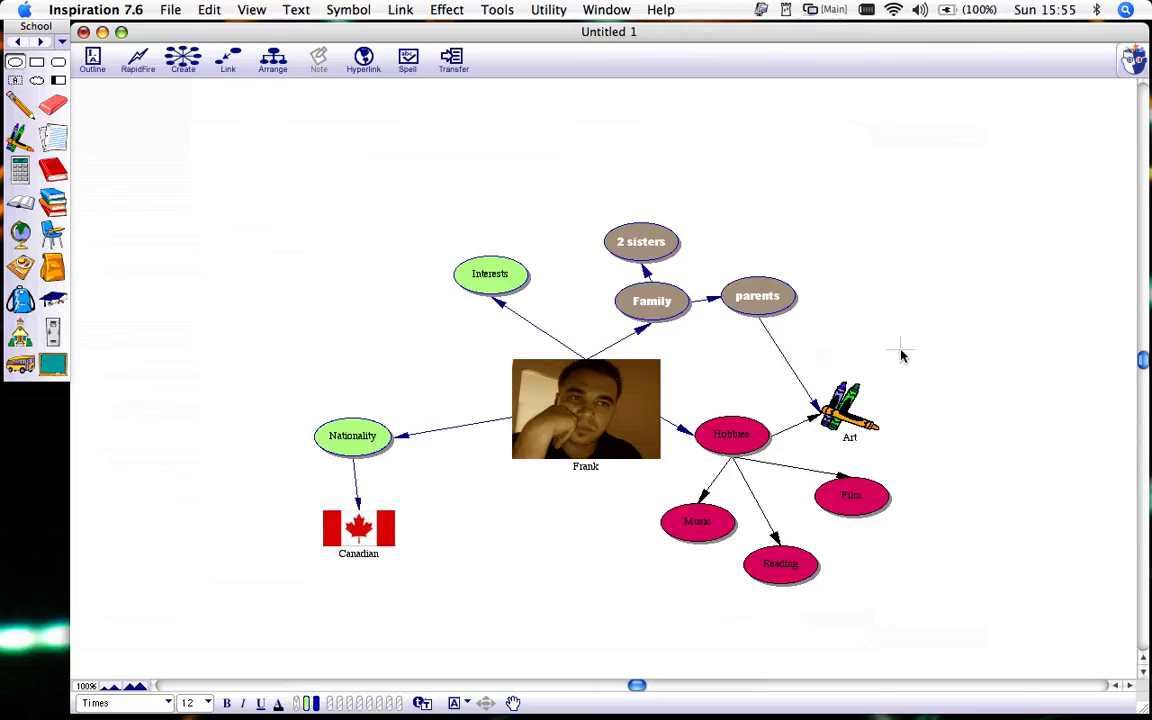
Label the parents–Art link 'sister'
left_click(786, 362)
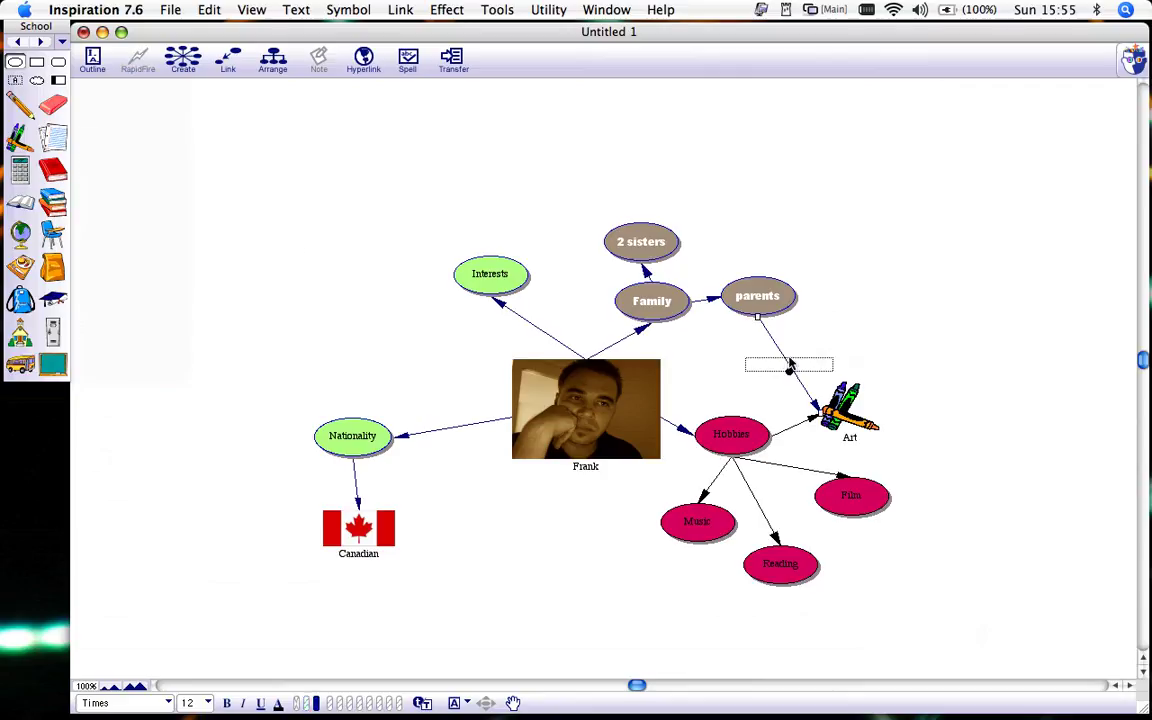
left_click(788, 366)
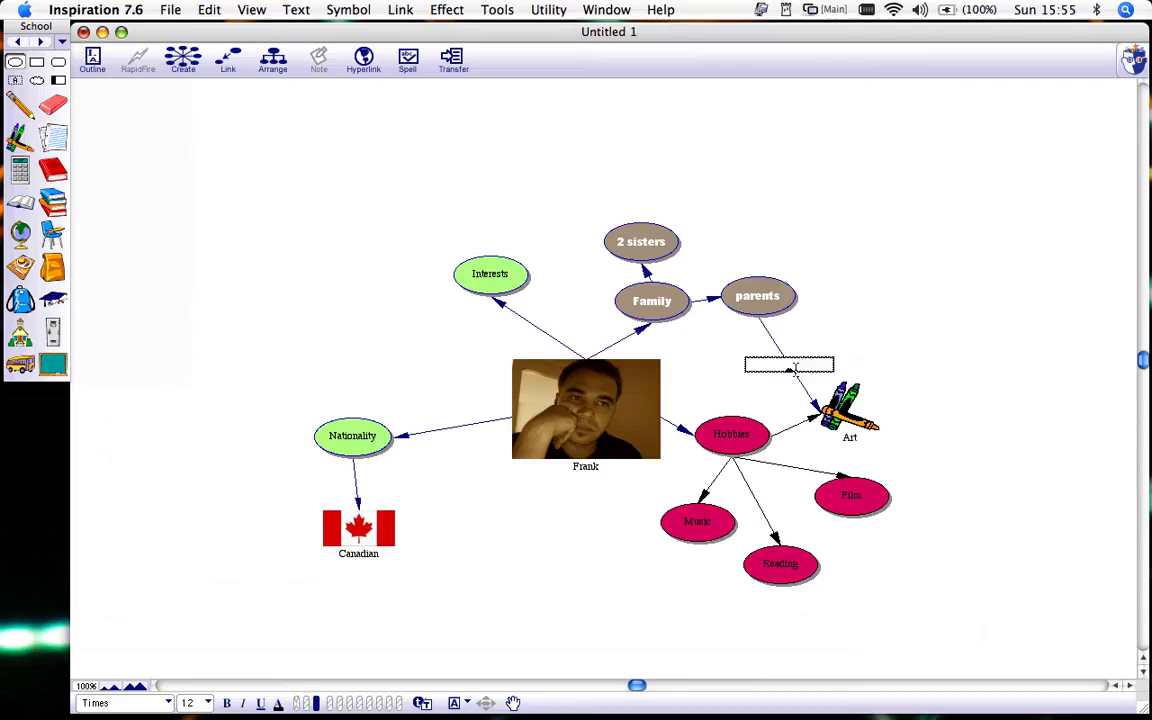
type("sister")
key("Return")
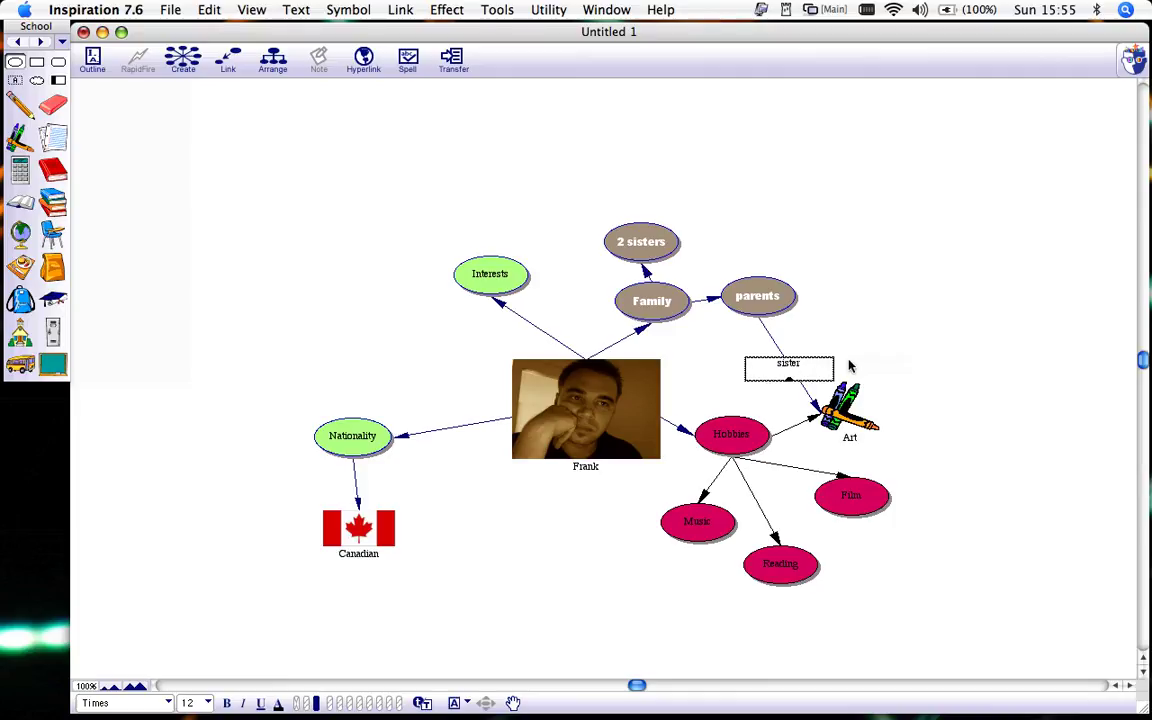
left_click(851, 364)
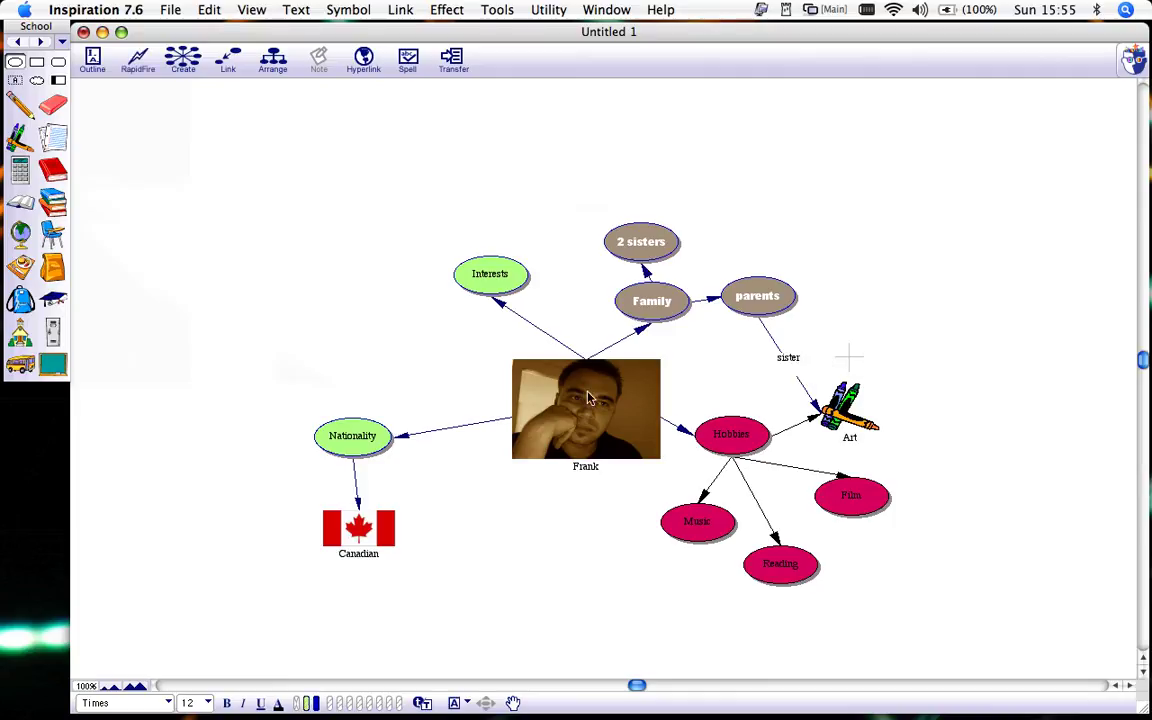
Delete the 'sister' link and draw a new link from Art to parents
left_click(775, 342)
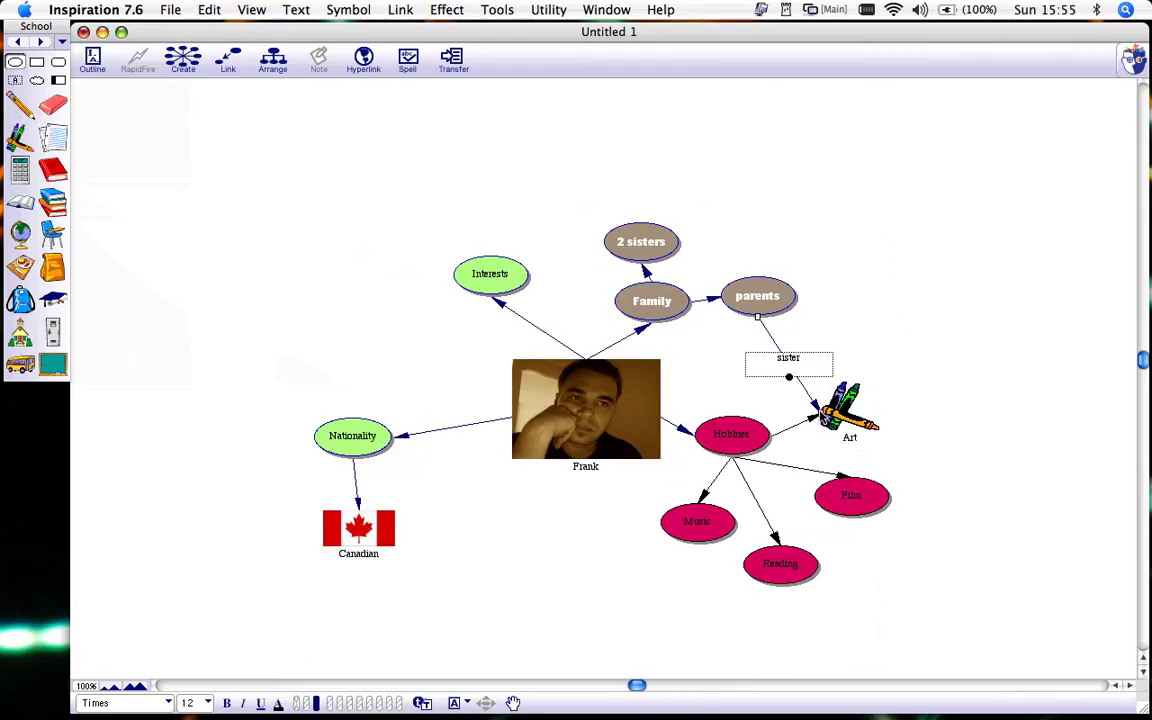
key("Delete")
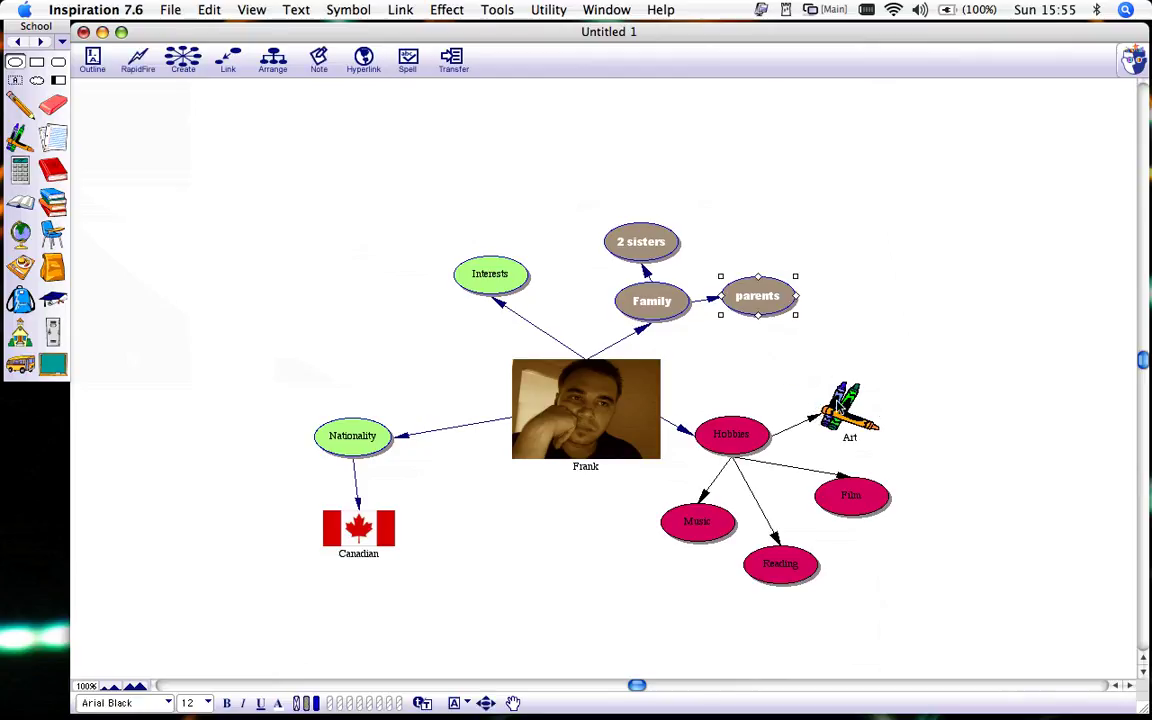
left_click(838, 404)
left_click_drag(849, 383, 757, 298)
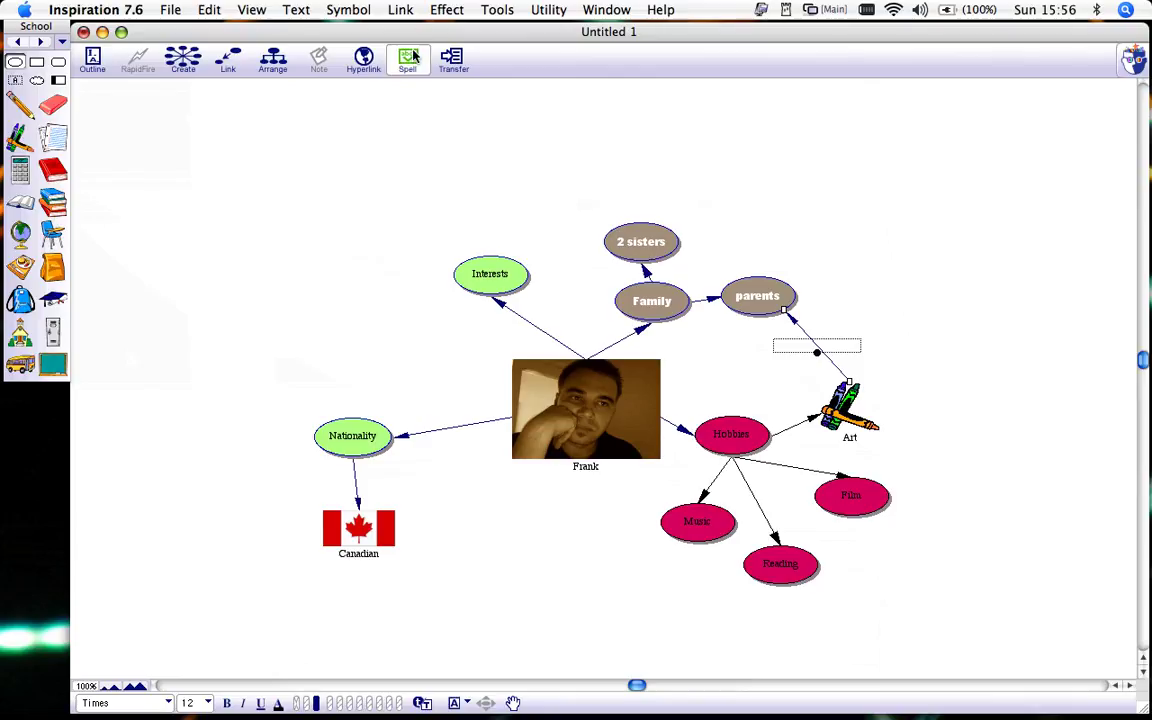
Set the new link's arrow direction to In Arrow, leaving the Effect menu unchanged
left_click(401, 12)
mouse_move(408, 31)
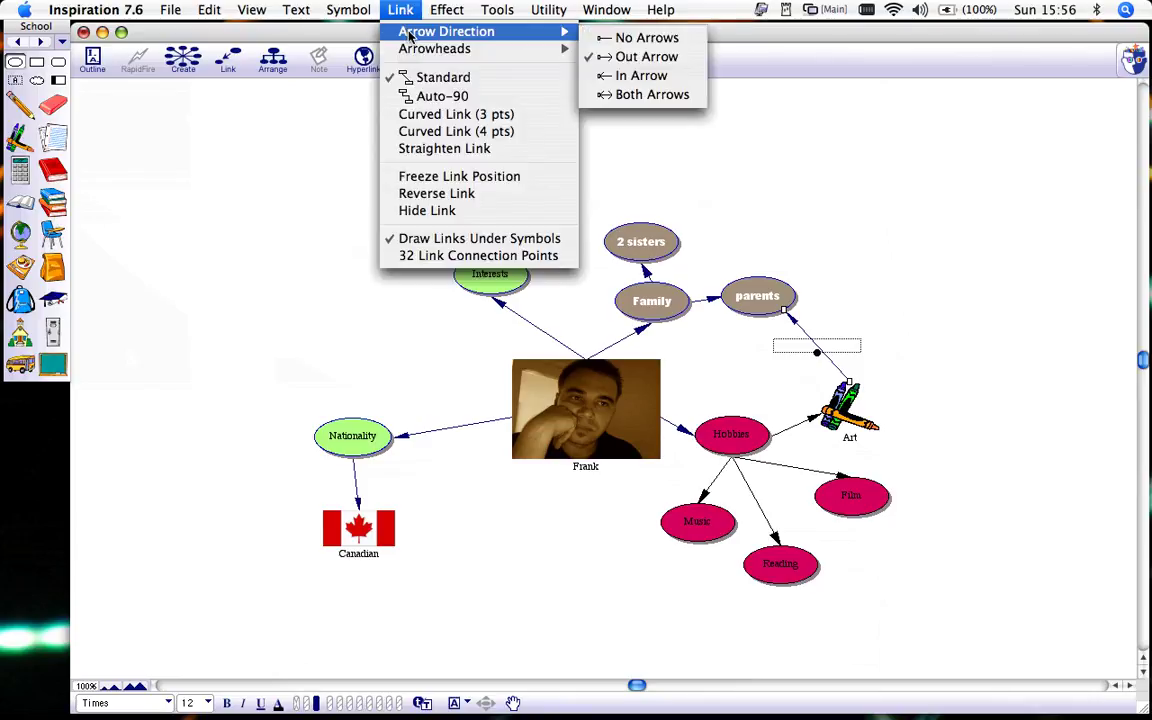
left_click(635, 77)
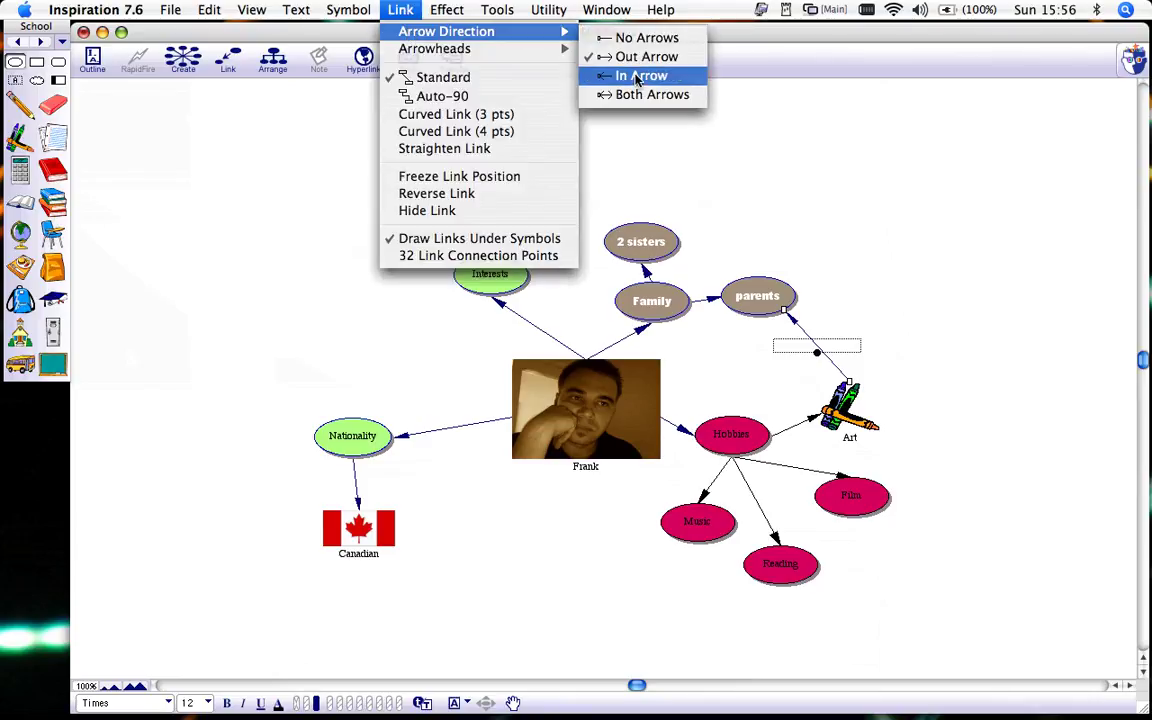
left_click(447, 11)
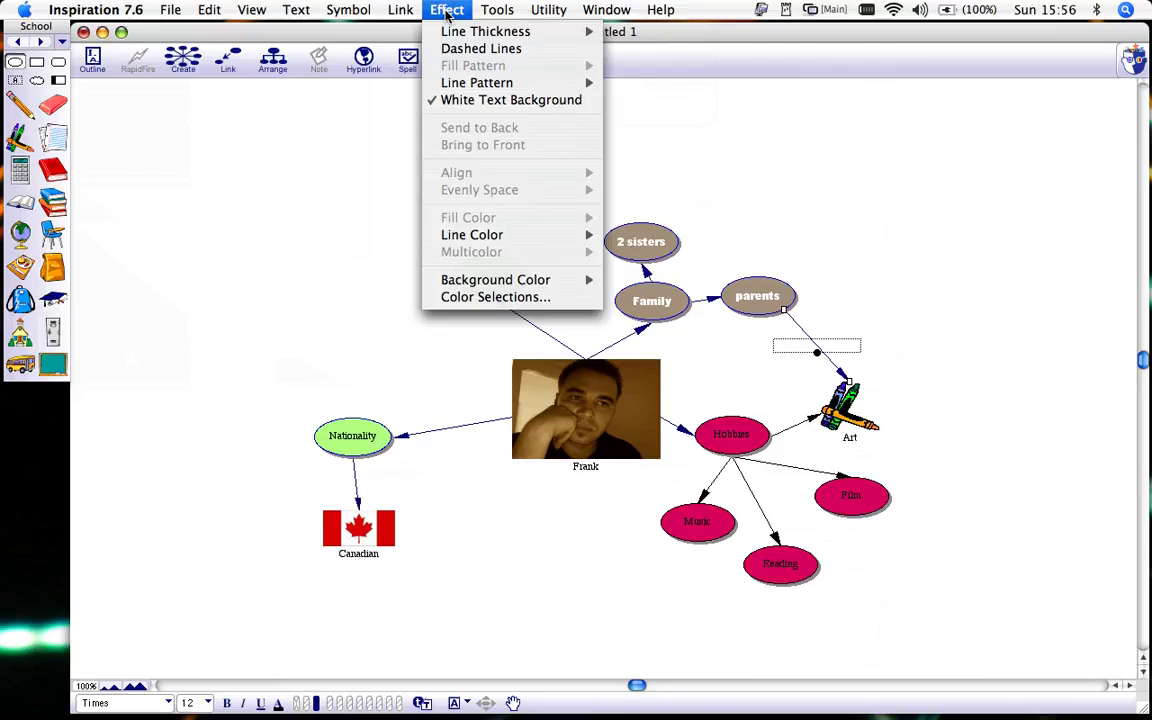
mouse_move(447, 38)
mouse_move(467, 238)
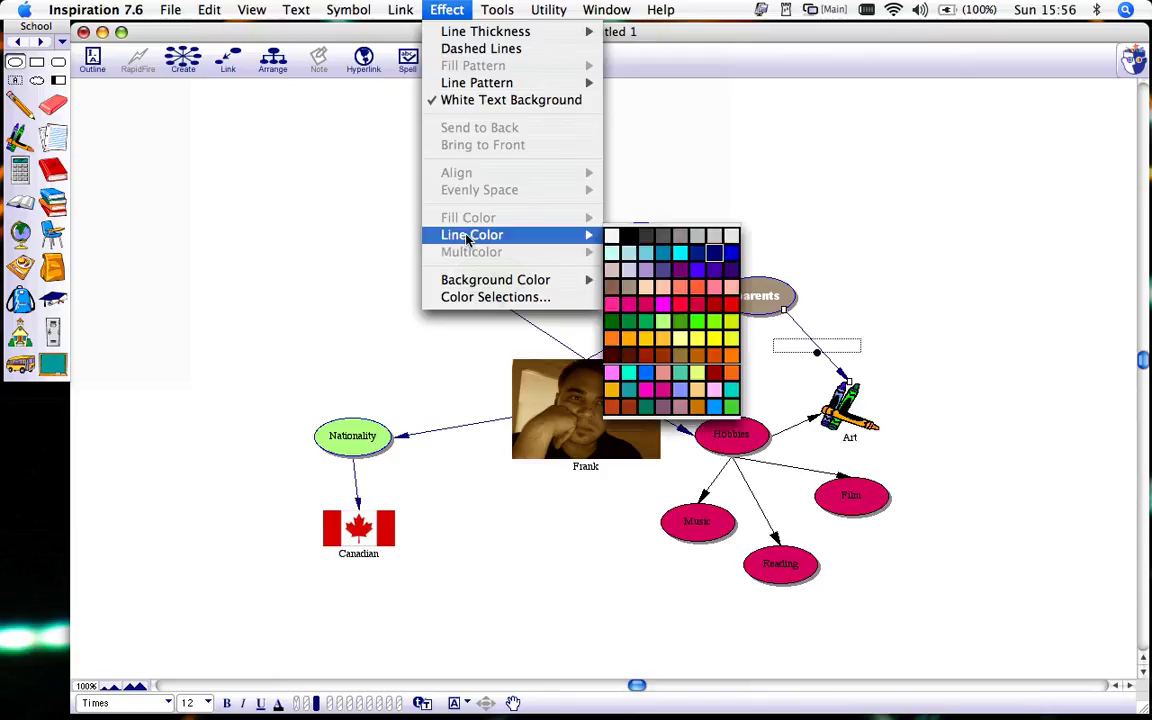
left_click(363, 259)
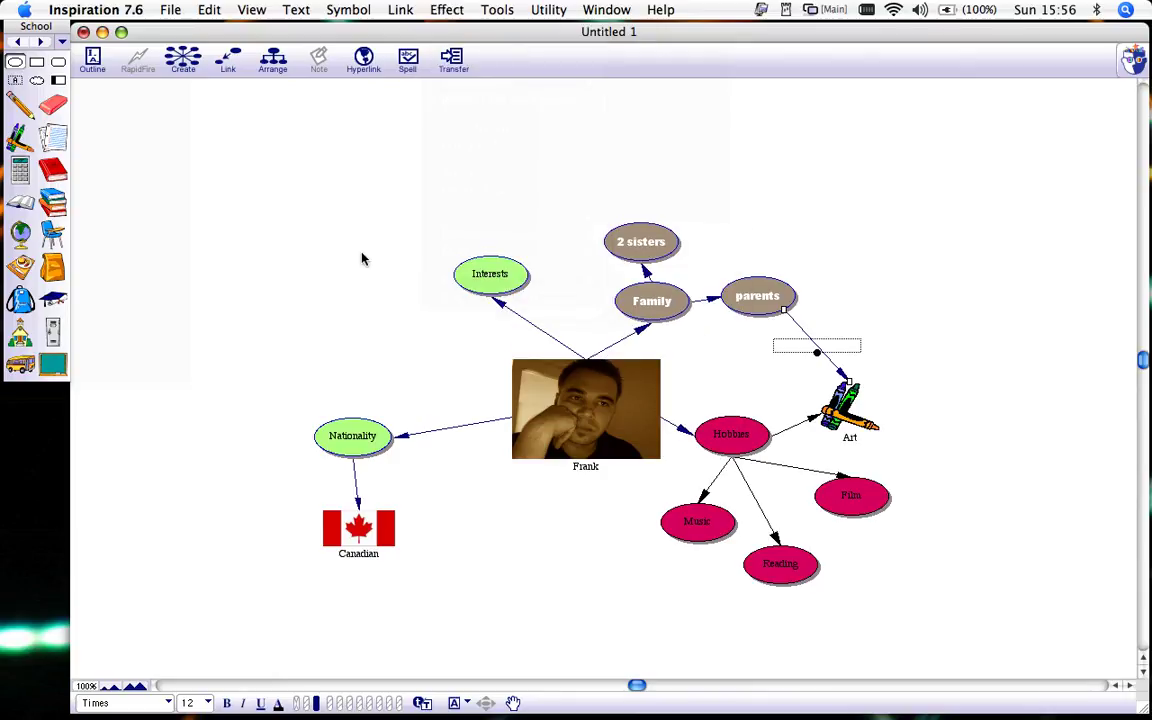
Record a roughly 3-second voice note and save it onto the Frank picture
left_click(613, 390)
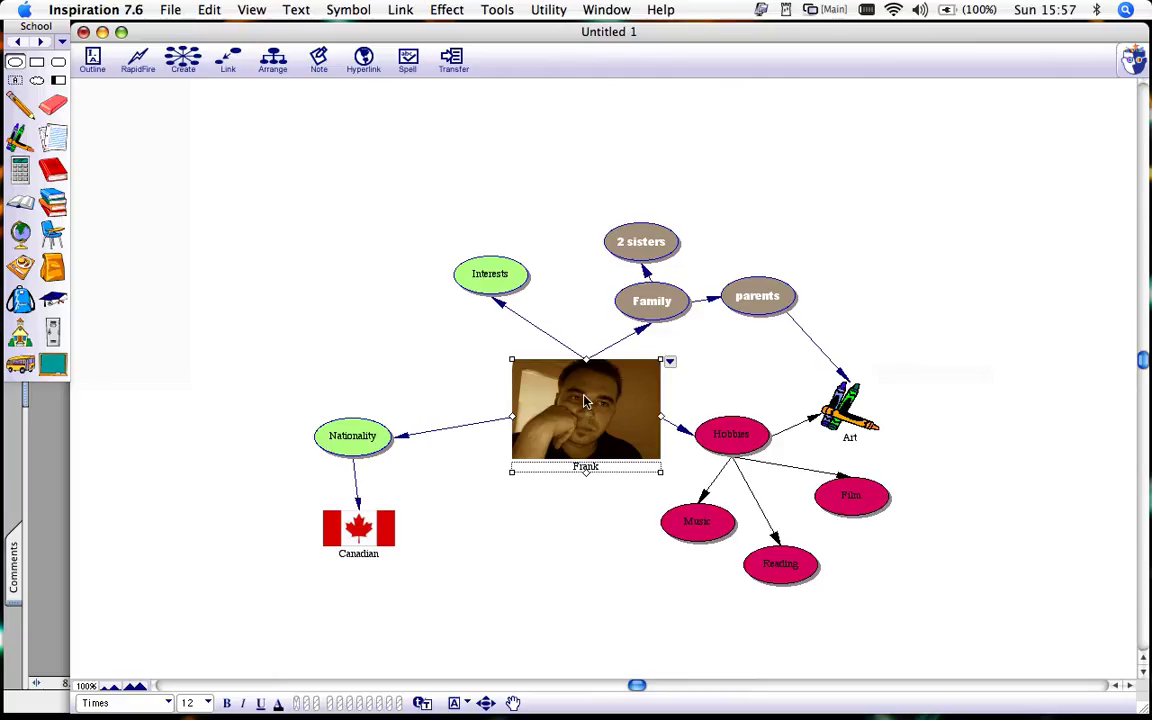
left_click(497, 10)
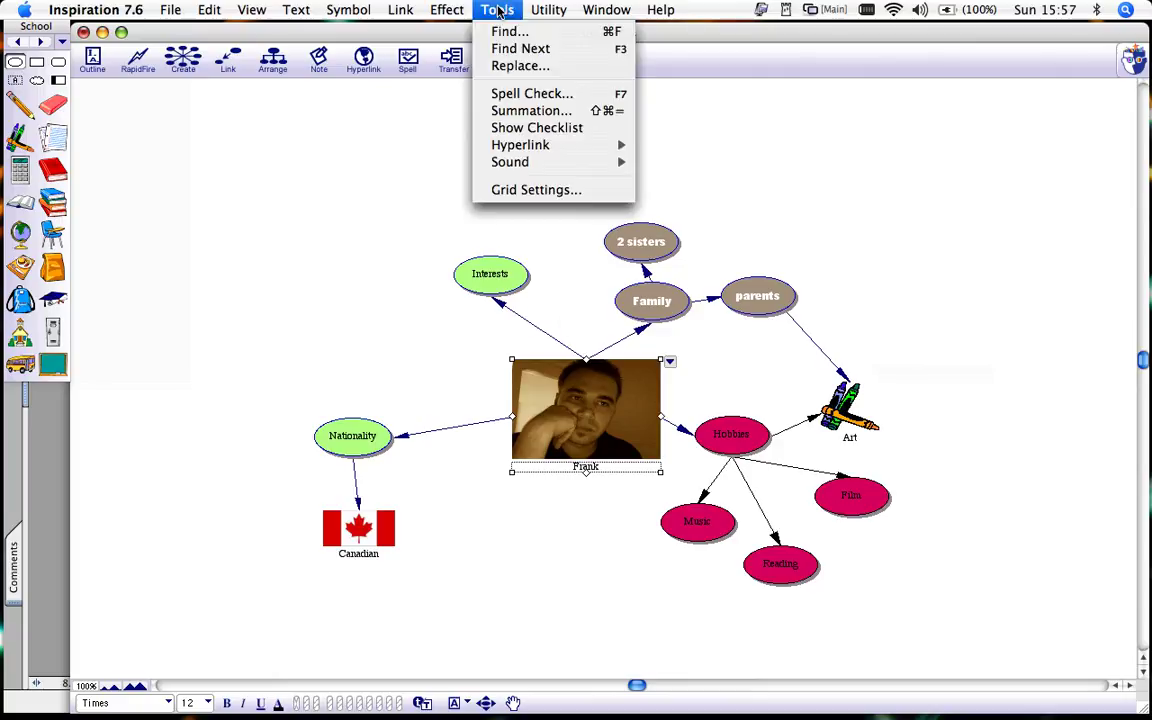
mouse_move(507, 164)
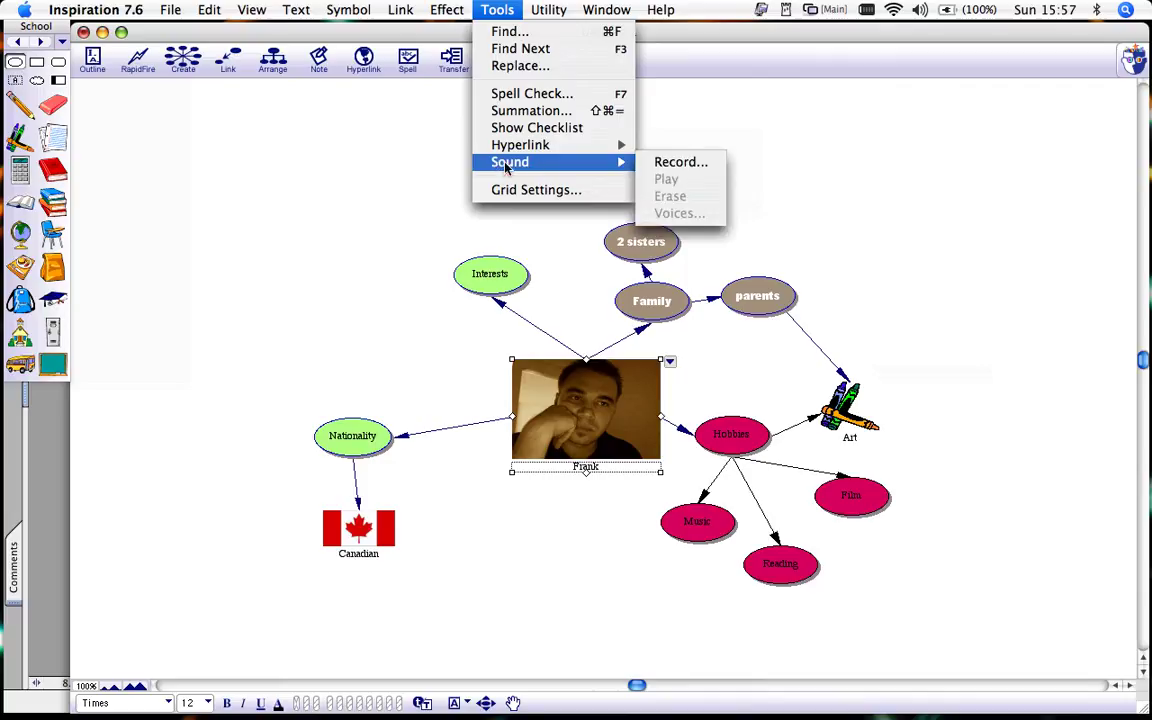
left_click(679, 162)
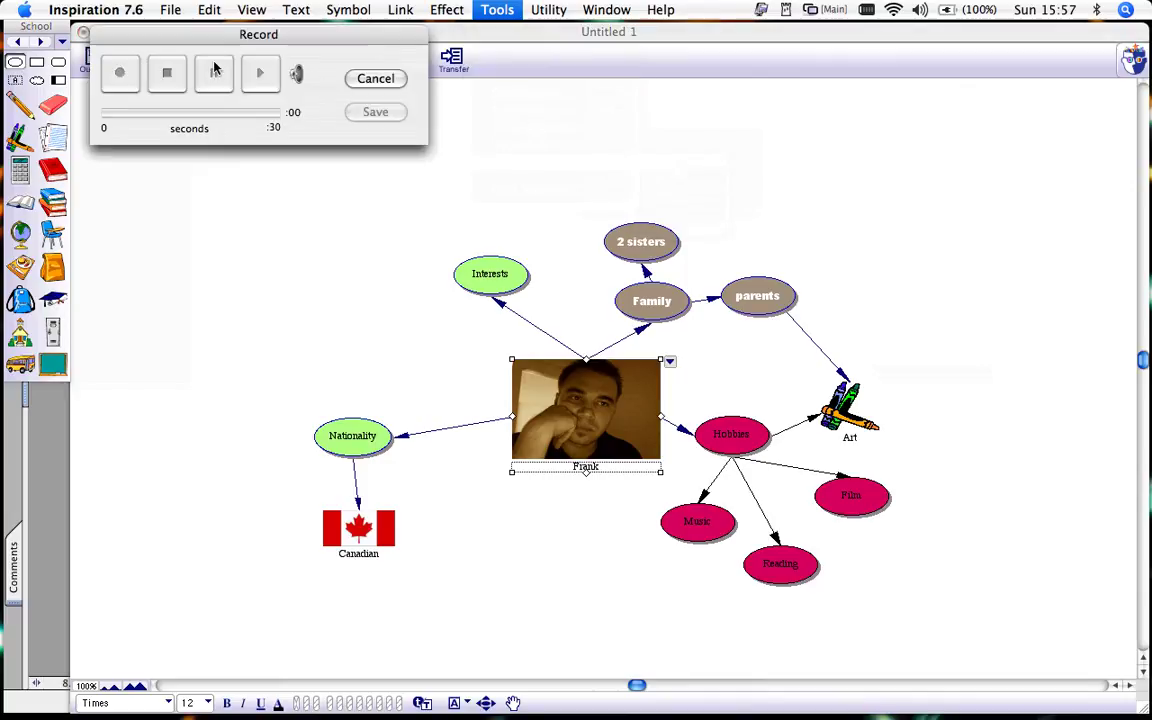
left_click(121, 76)
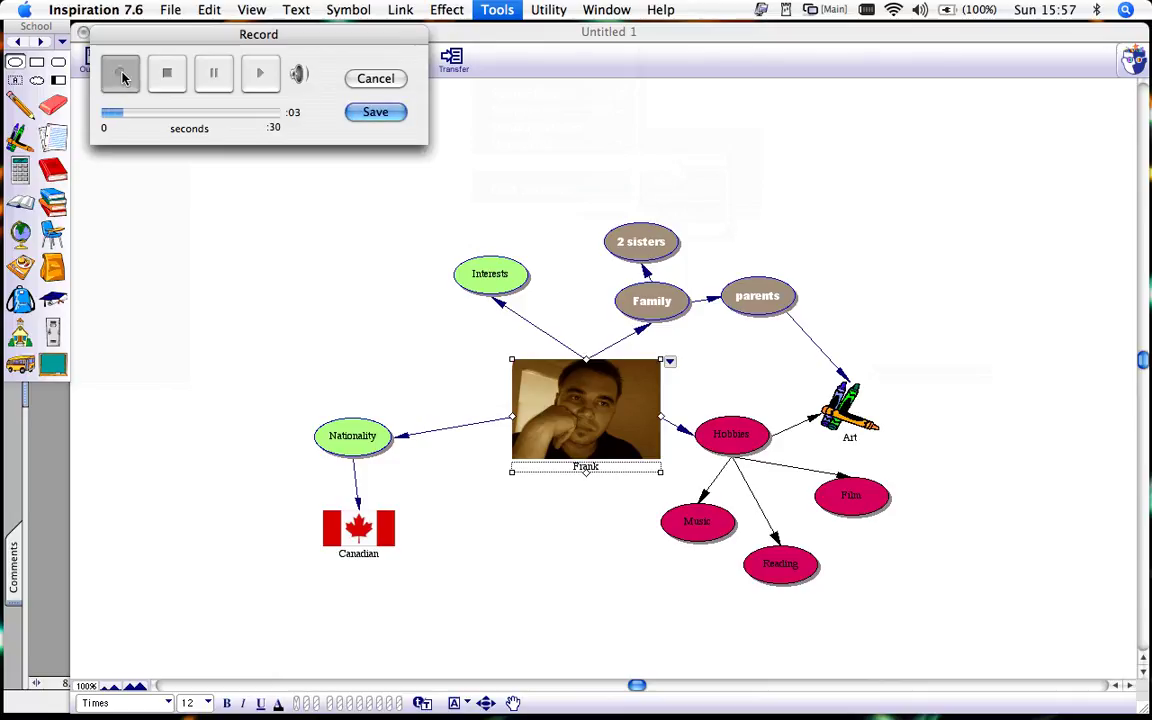
left_click(376, 112)
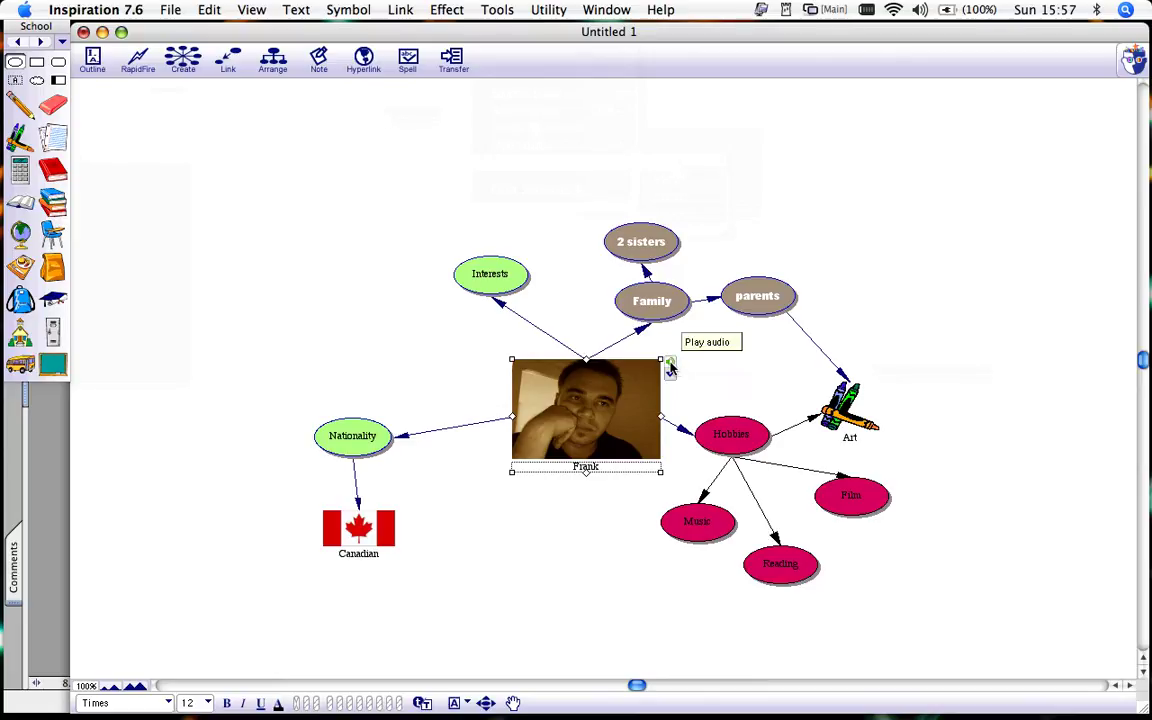
left_click(695, 368)
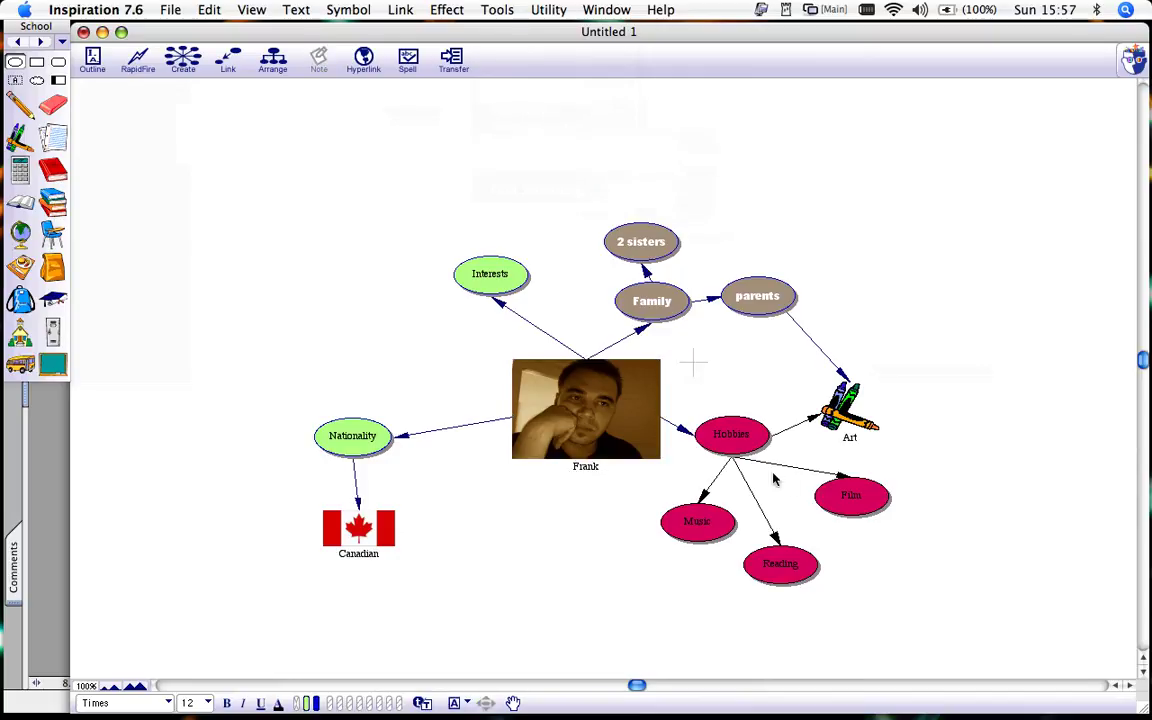
Delete the '2 sisters' bubble from the Family branch
left_click(605, 398)
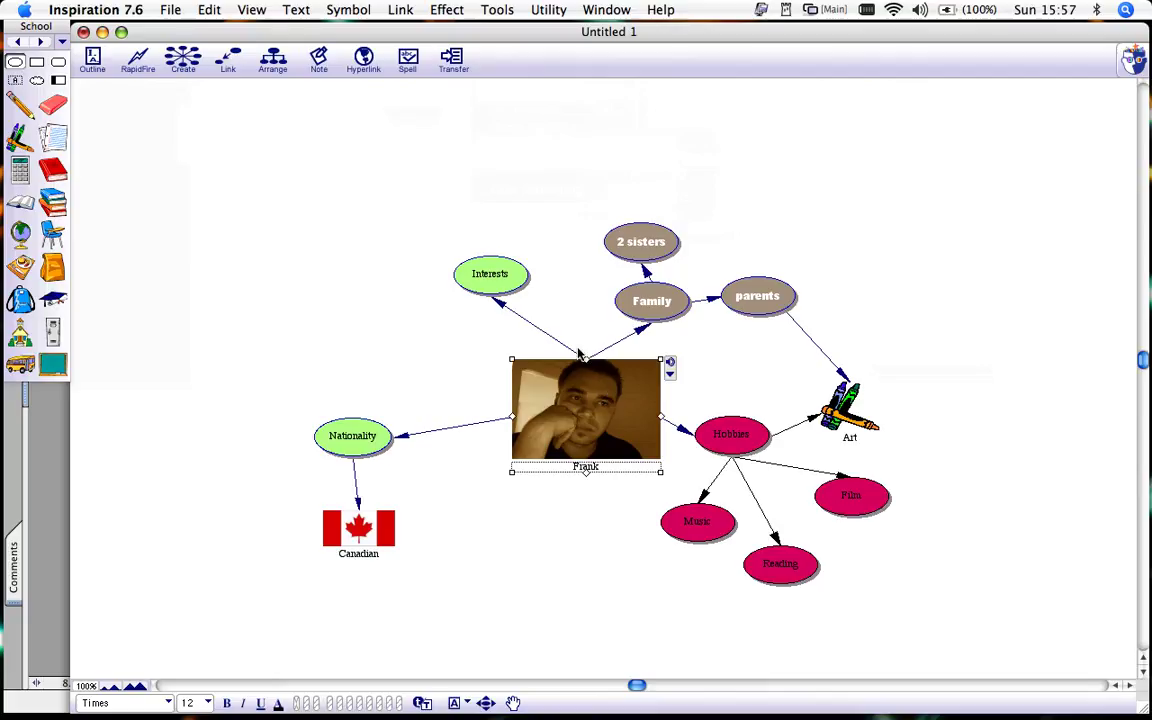
left_click(668, 303)
left_click(630, 255)
key("Delete")
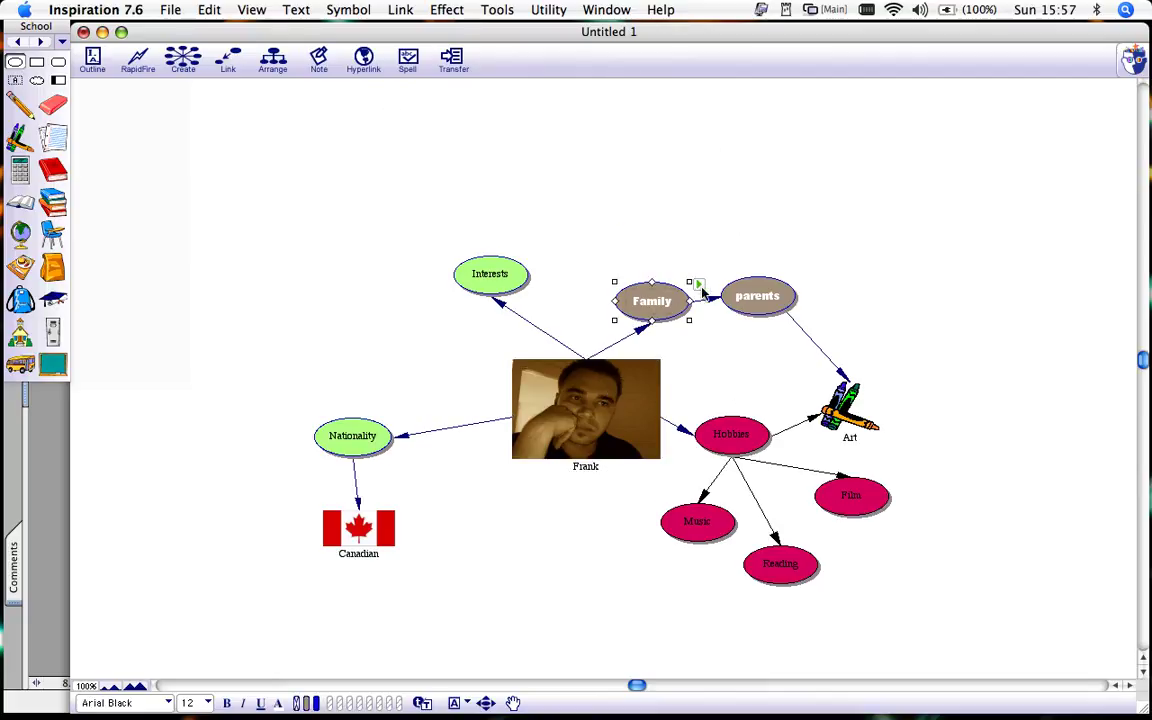
Collapse the Hobbies and Nationality branches, then collapse and re-expand the Frank image's subtopics
left_click(738, 435)
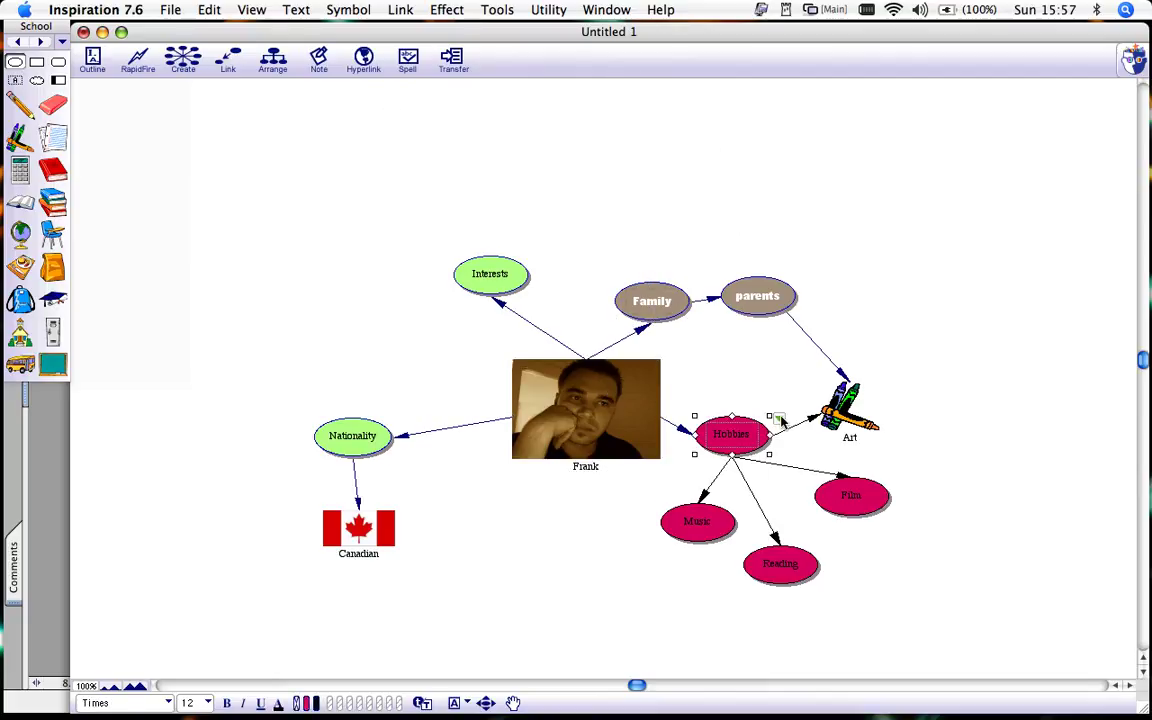
left_click(778, 418)
left_click(350, 437)
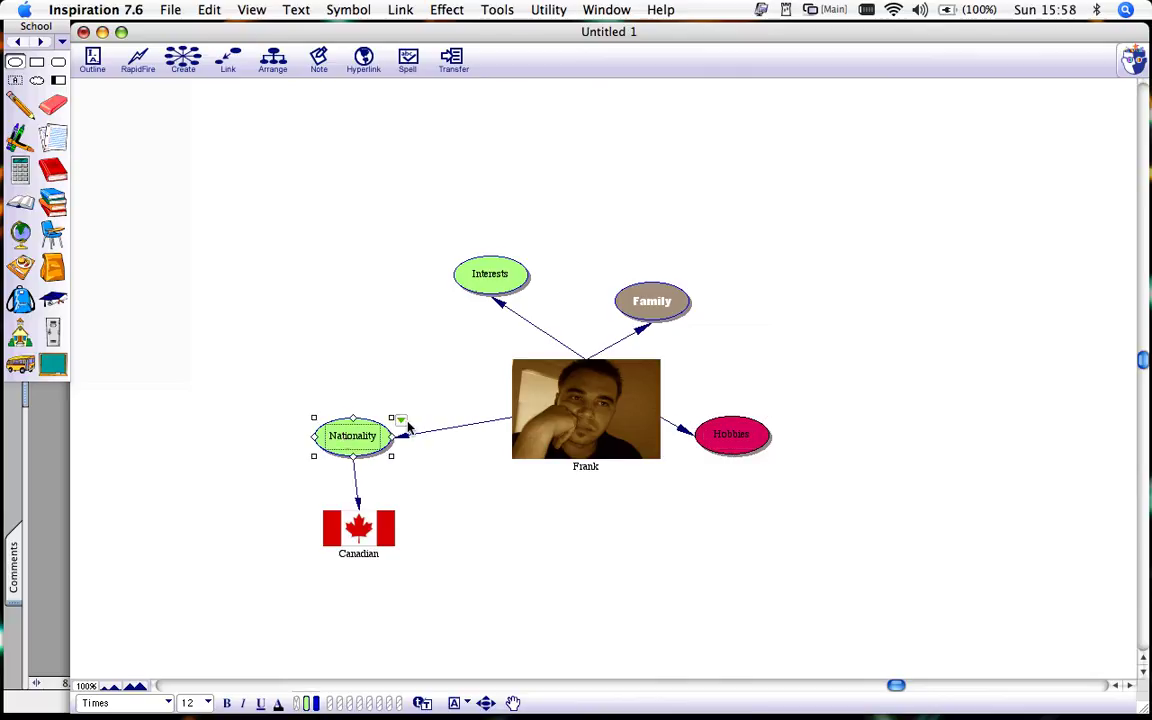
left_click(399, 420)
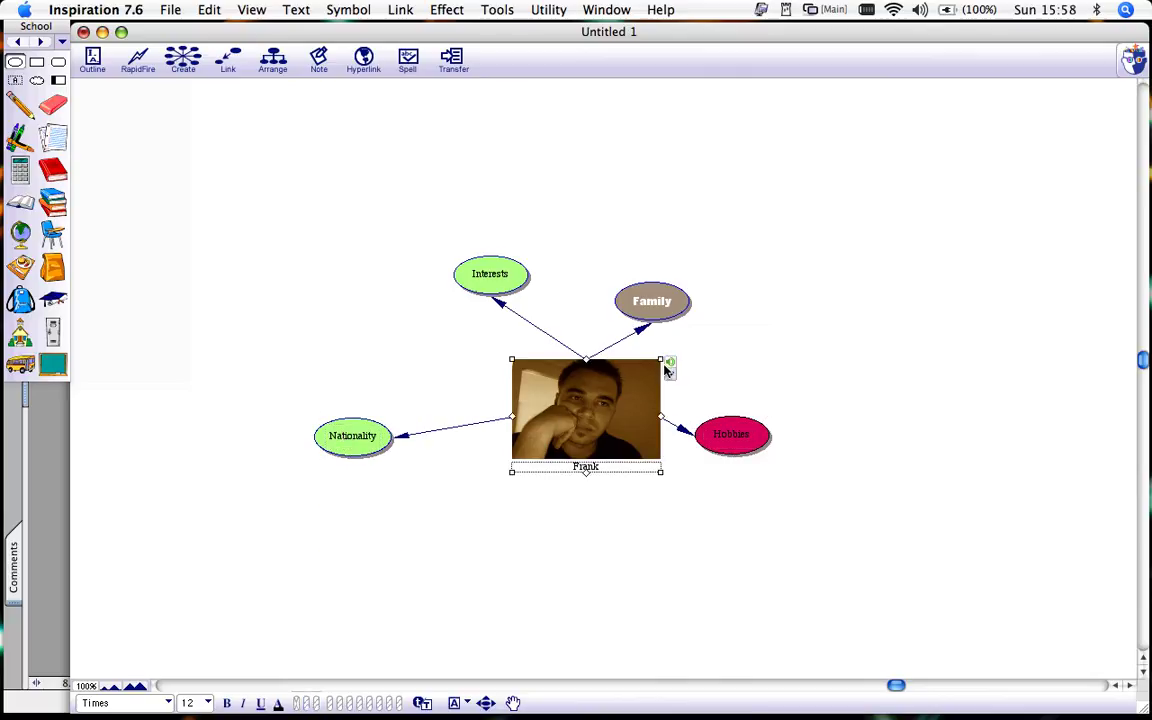
left_click(668, 367)
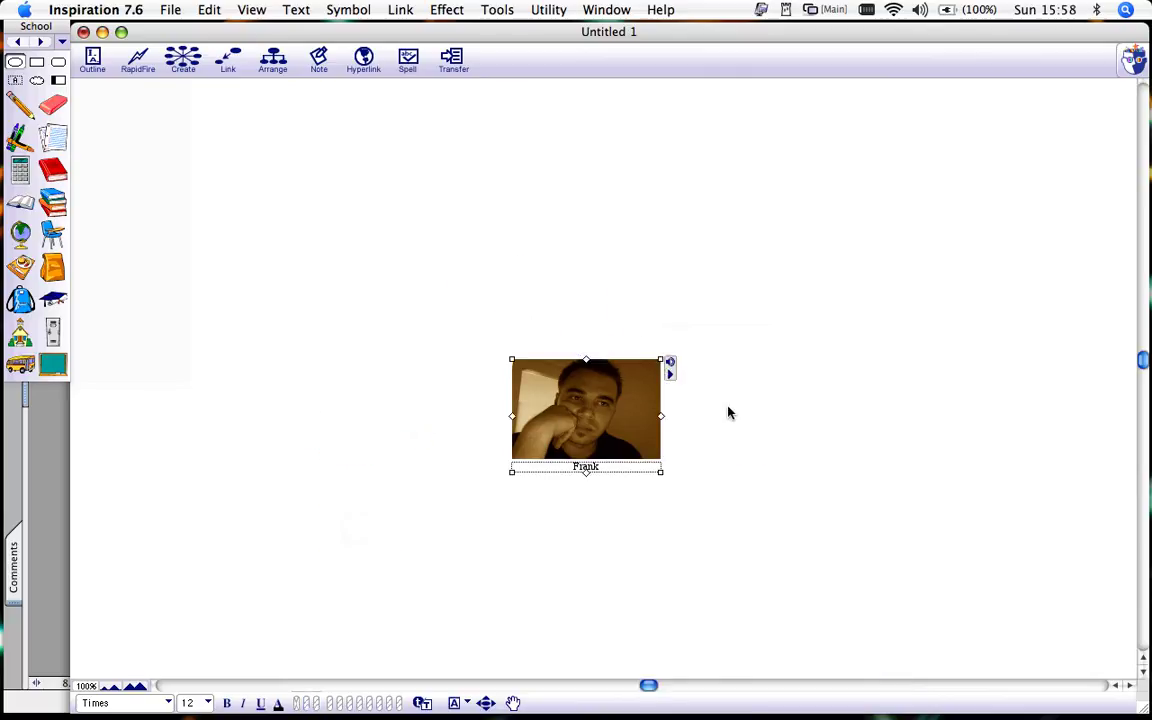
left_click(668, 372)
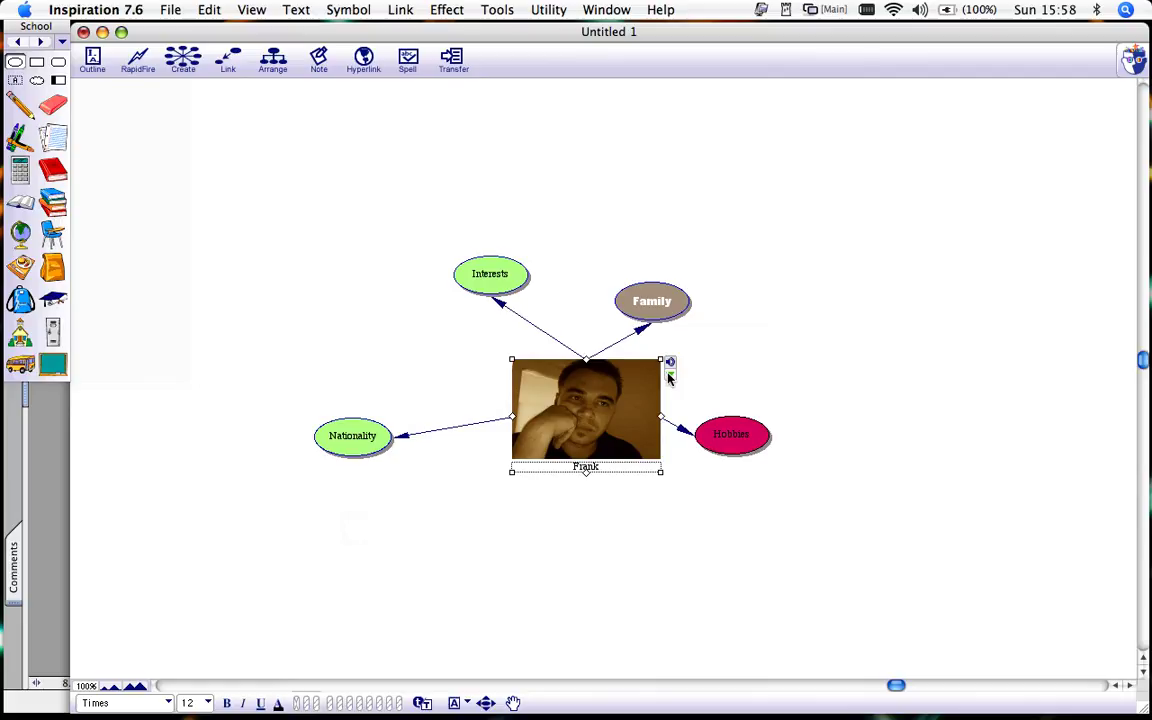
Reveal the hidden Hobbies subtopics and the Canadian flag under Nationality
left_click(735, 446)
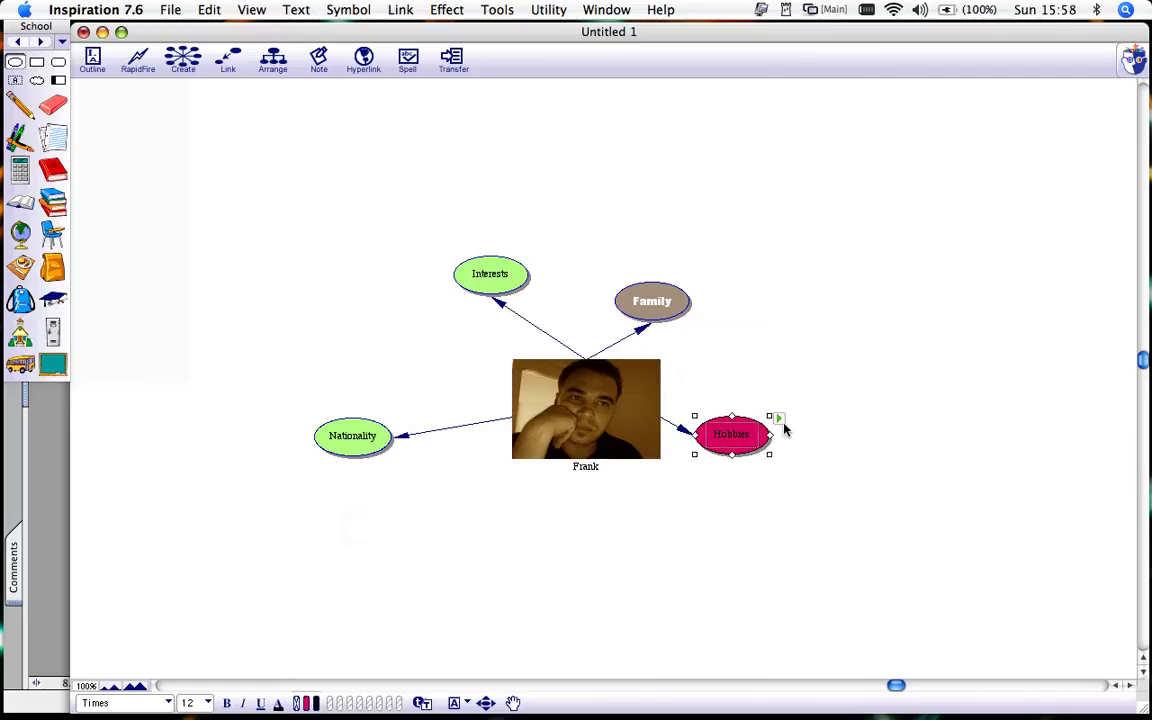
left_click(778, 419)
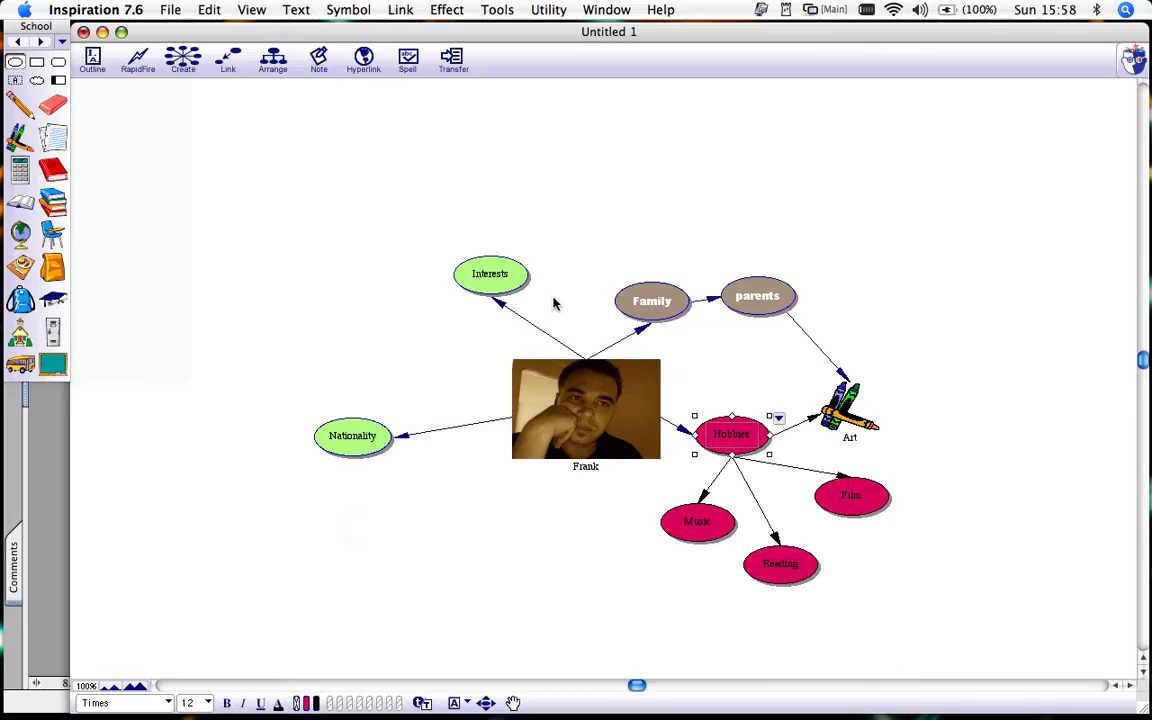
left_click(490, 272)
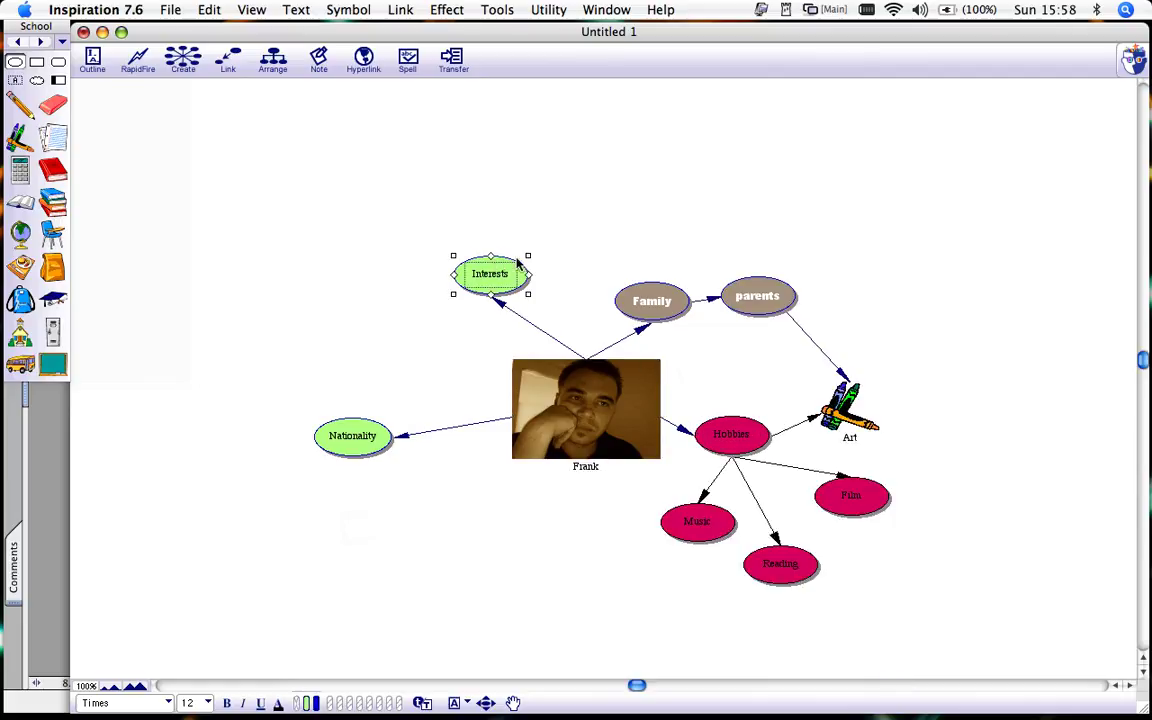
left_click(375, 443)
left_click(399, 420)
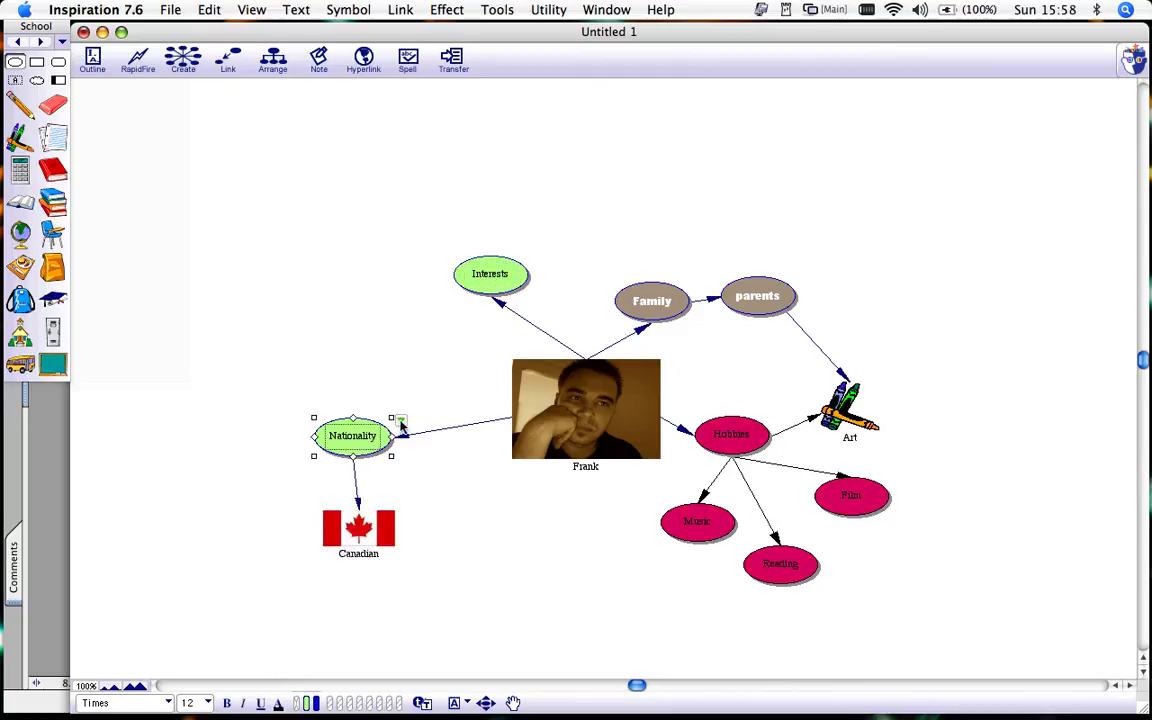
Save the map as 'Frank' on the Desktop and shrink the window to reveal the desktop
left_click(168, 10)
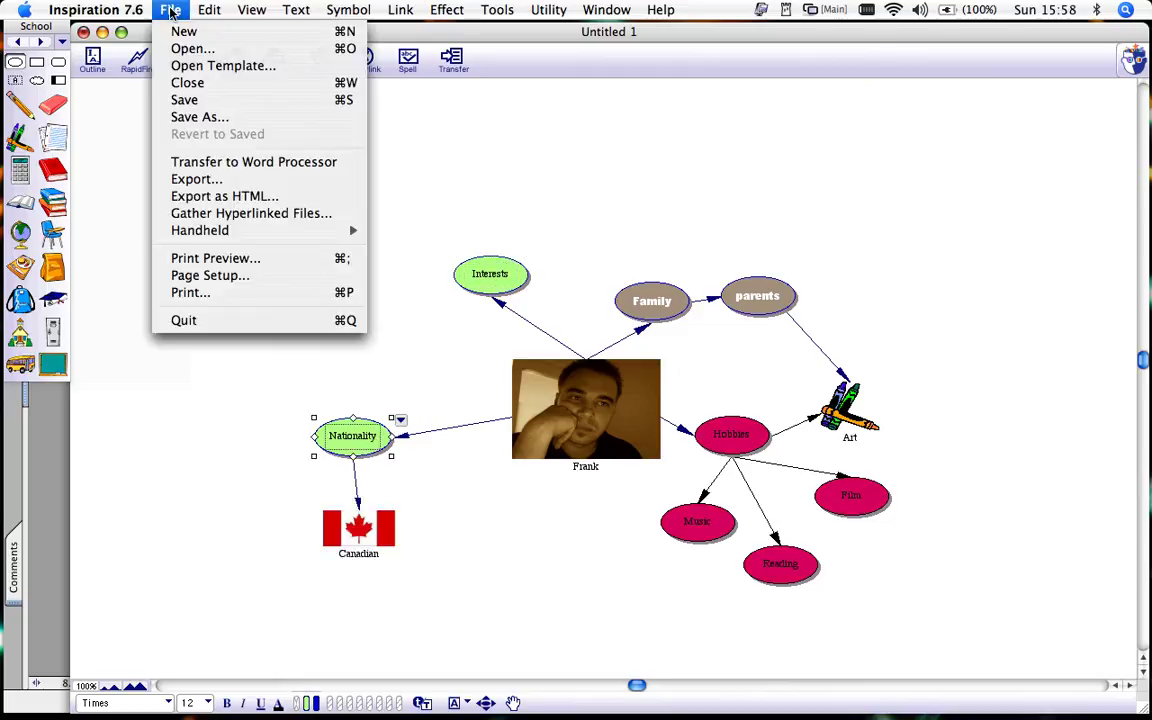
left_click(188, 118)
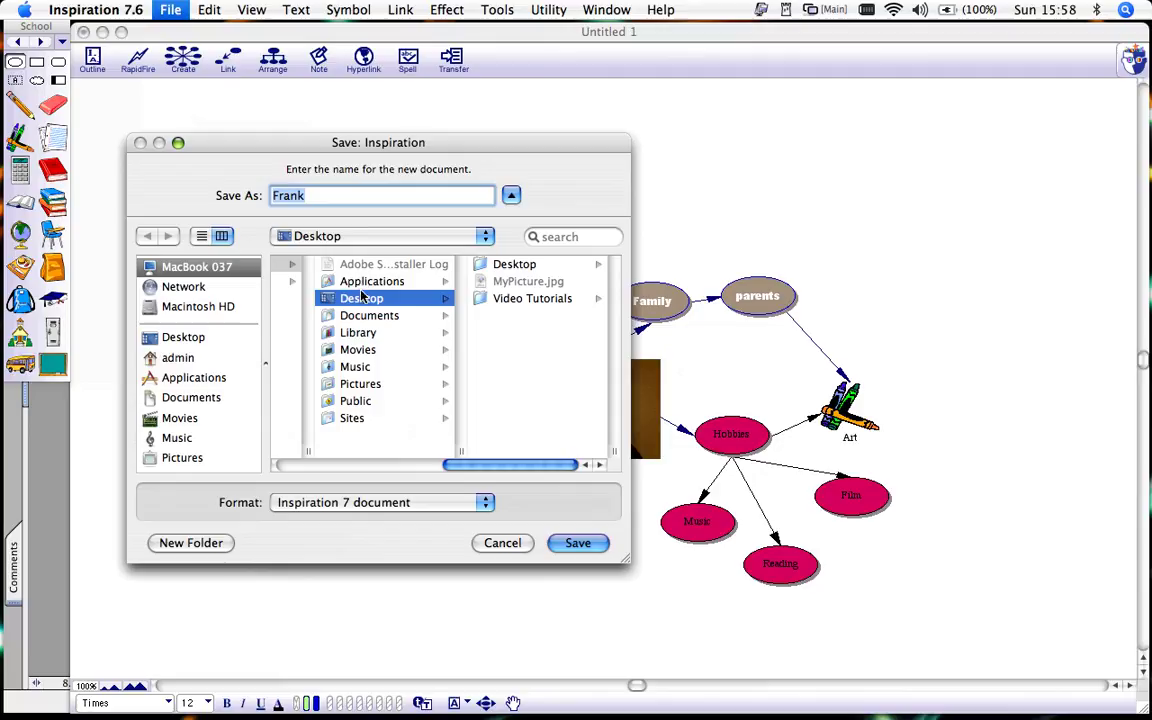
left_click(580, 543)
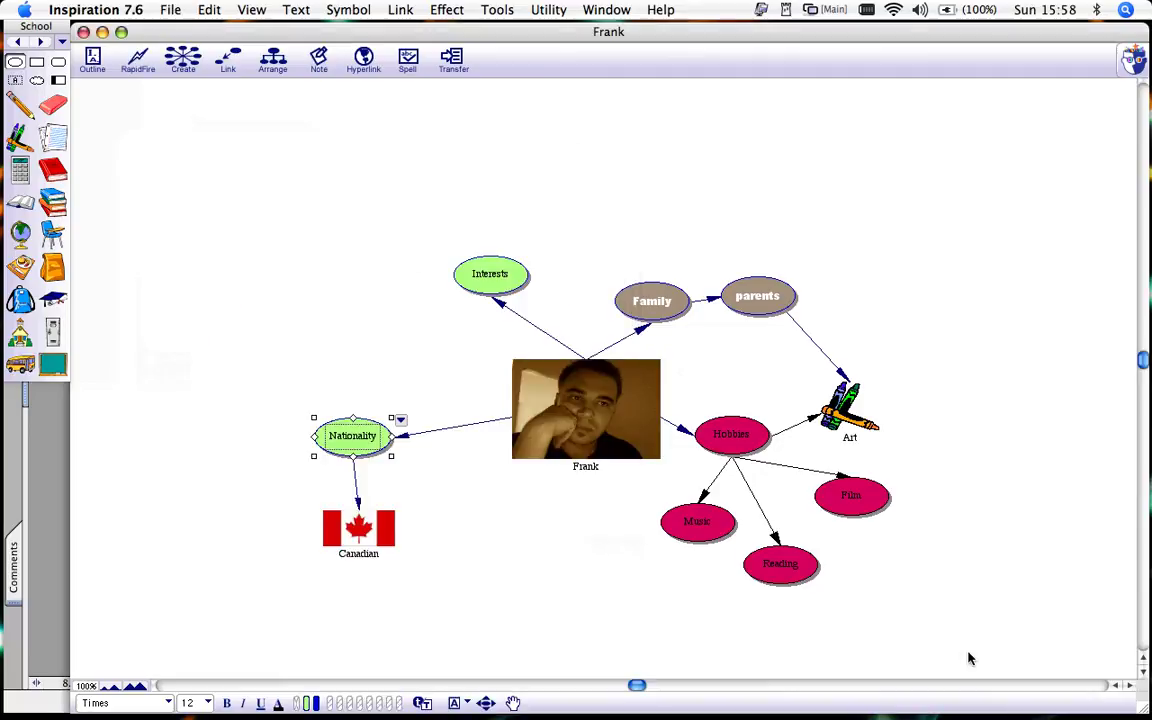
left_click_drag(1142, 707, 988, 674)
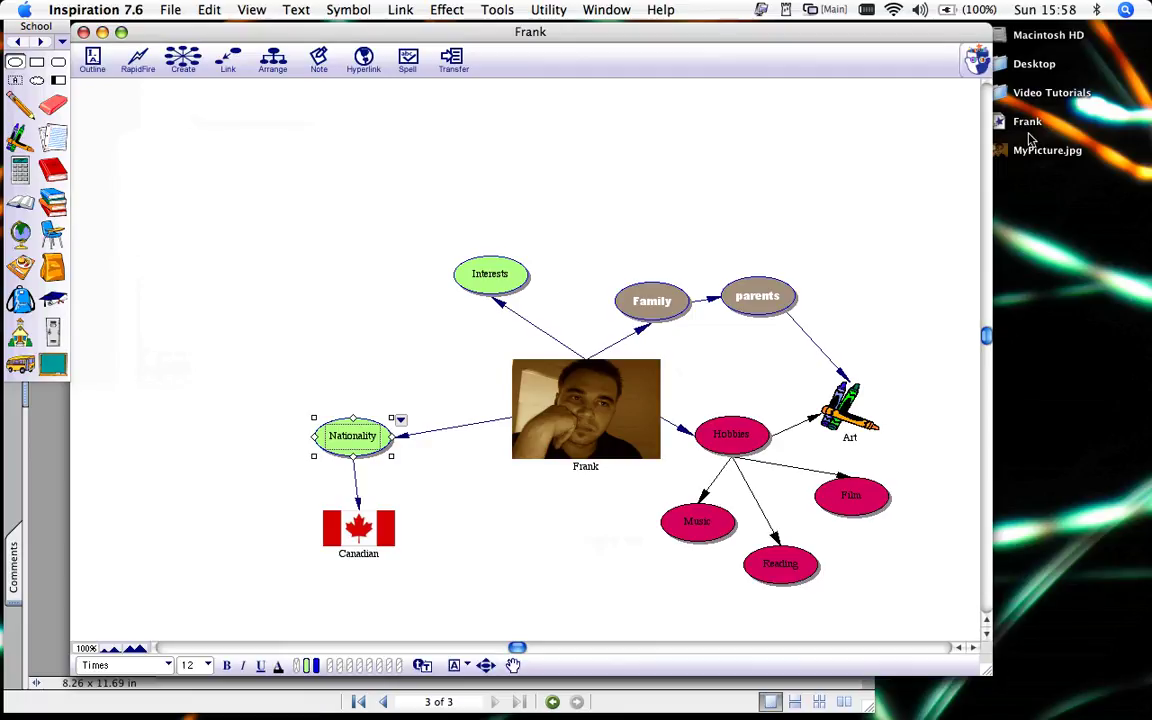
Zoom out to 75% and export the map as JPEG to Frank.jpg on the Desktop
left_click(110, 648)
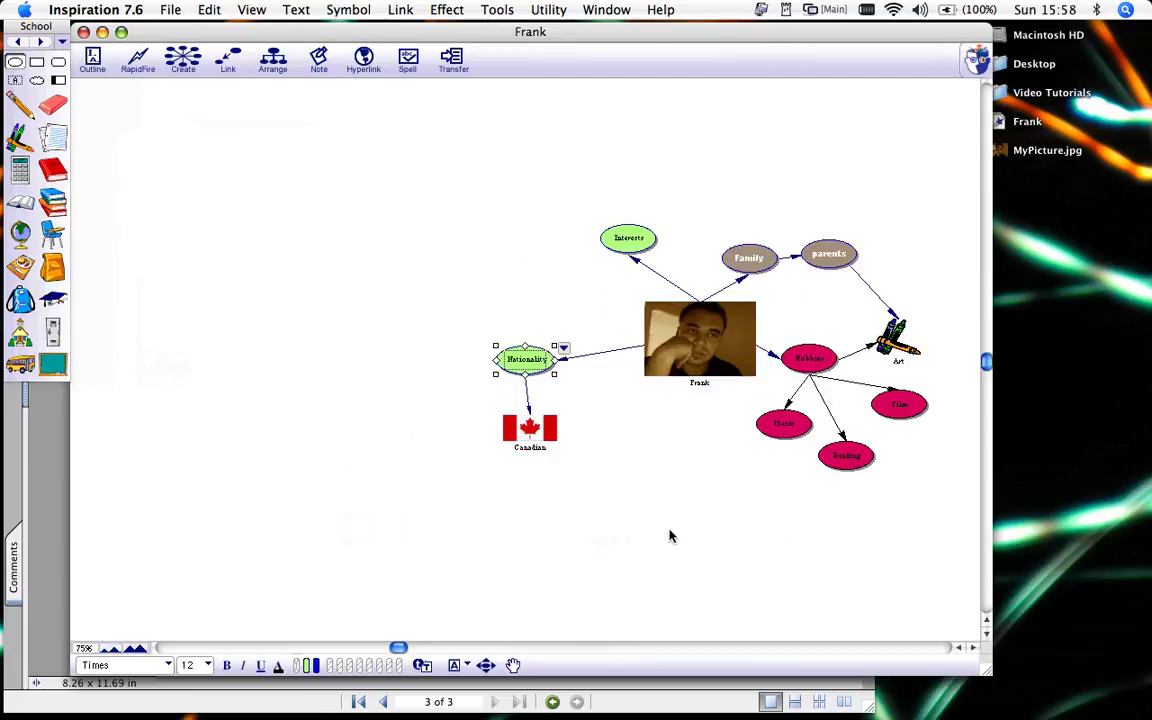
left_click(973, 648)
left_click(973, 648)
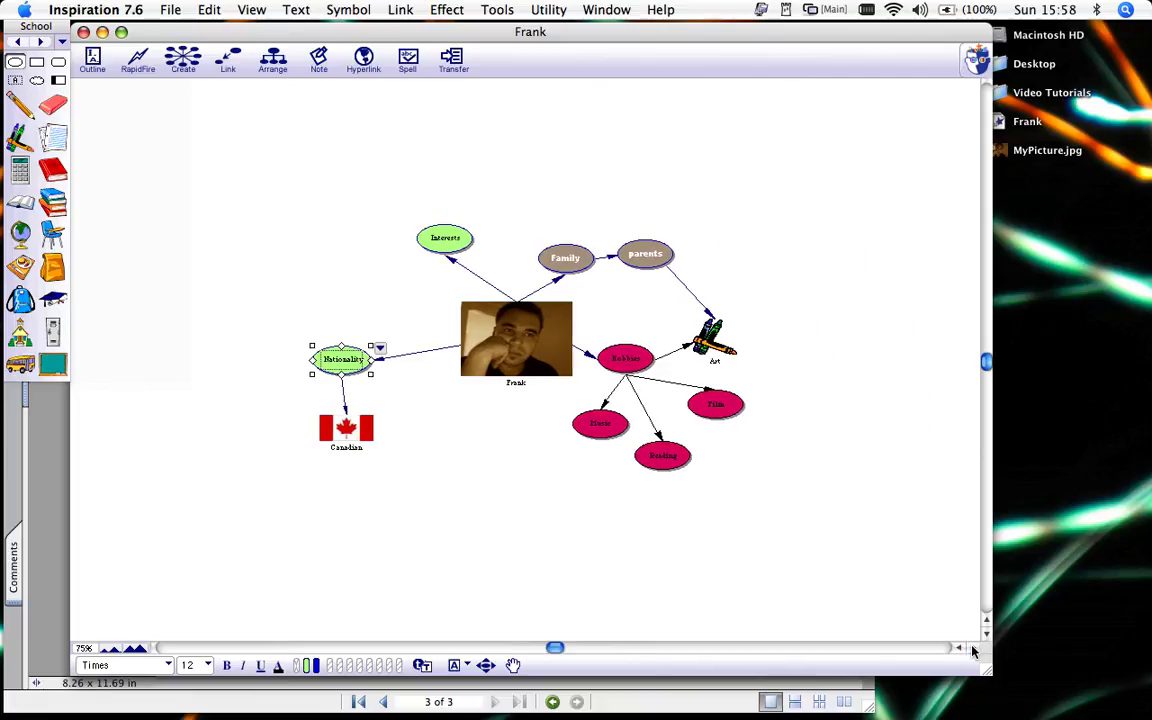
left_click(170, 10)
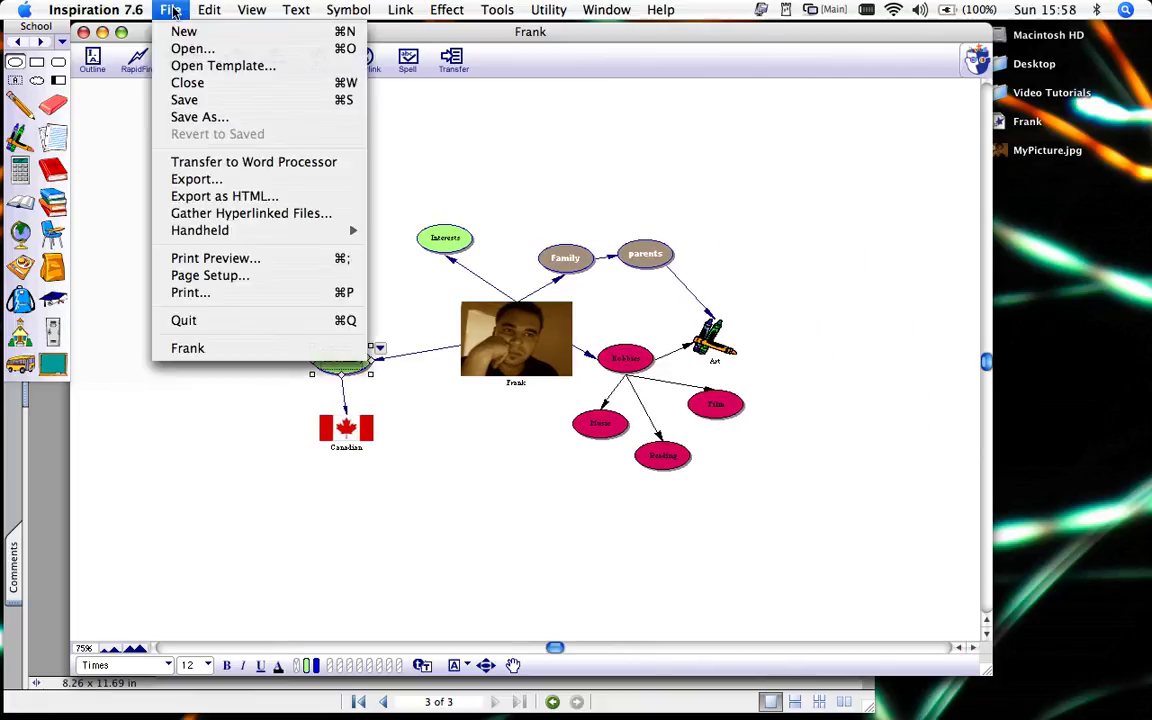
left_click(188, 180)
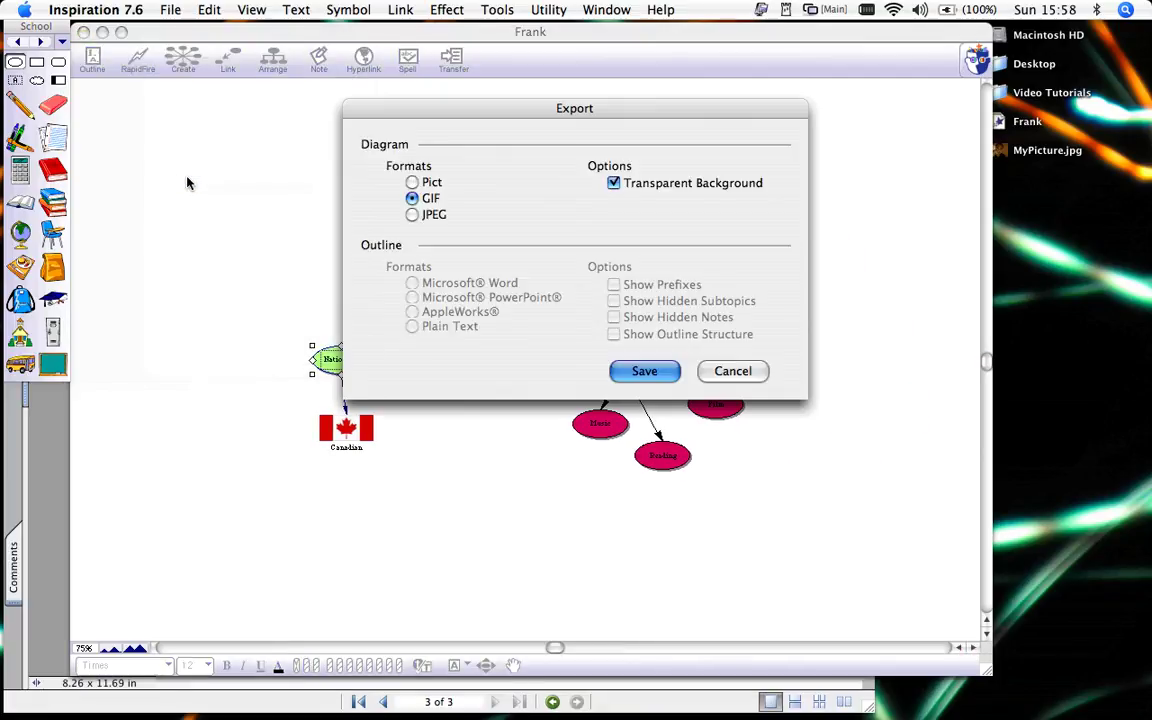
left_click(413, 215)
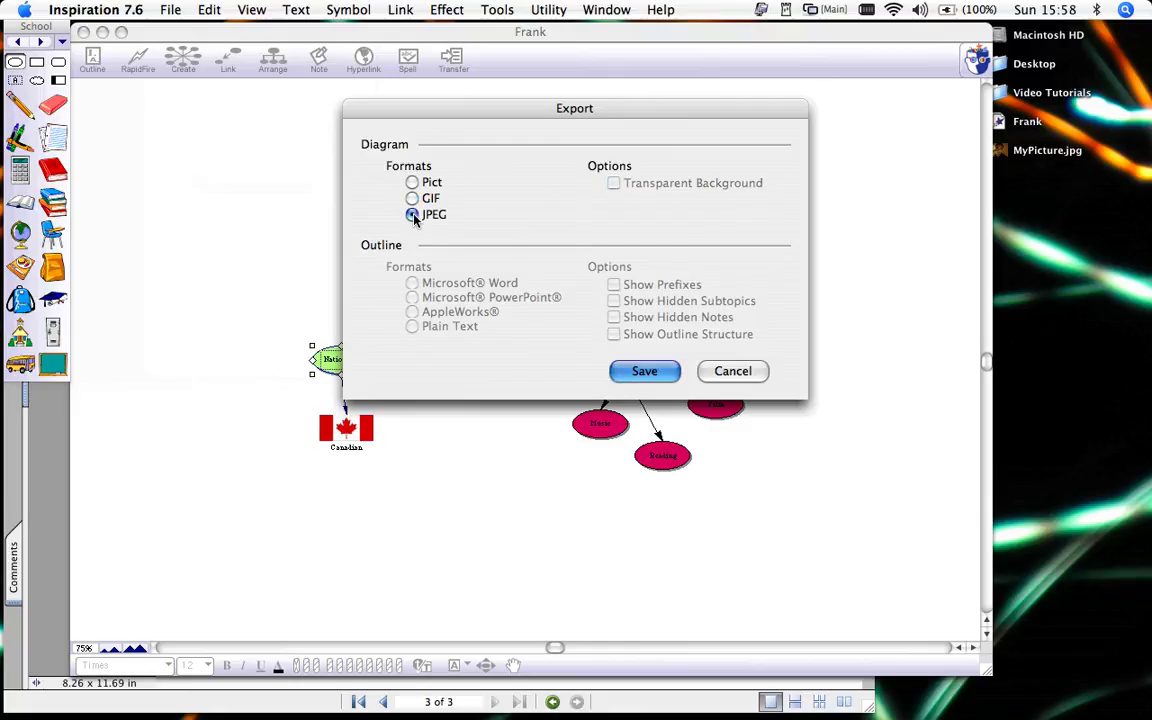
left_click(655, 376)
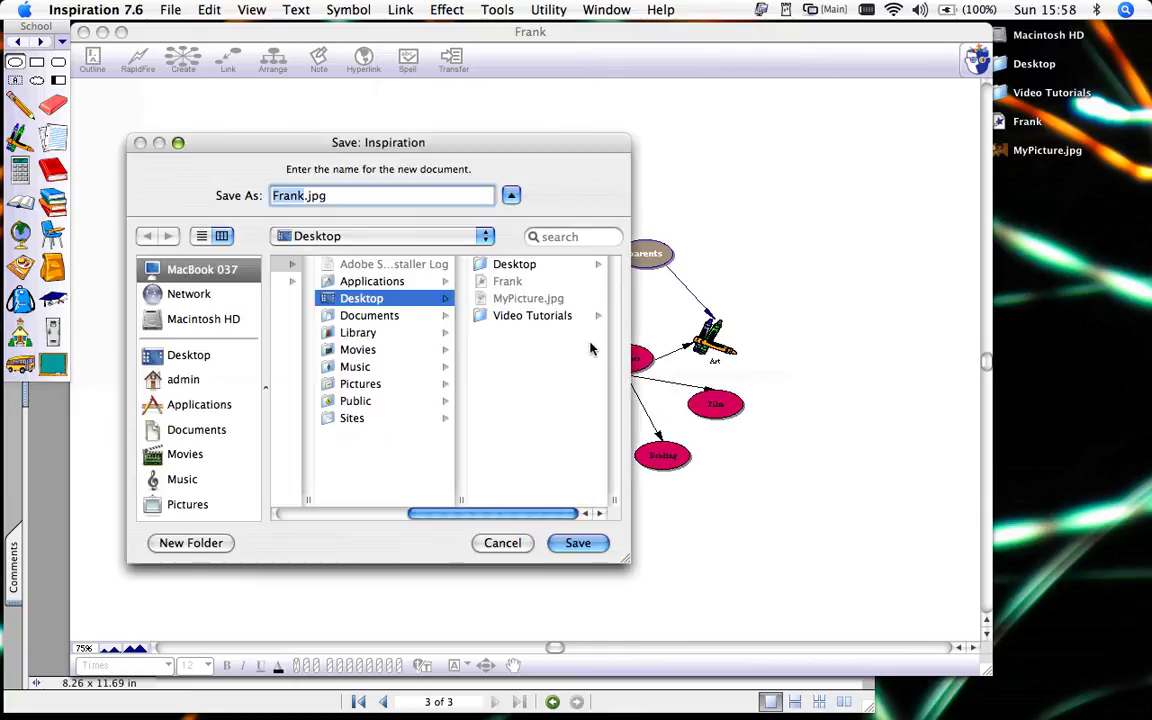
left_click(577, 543)
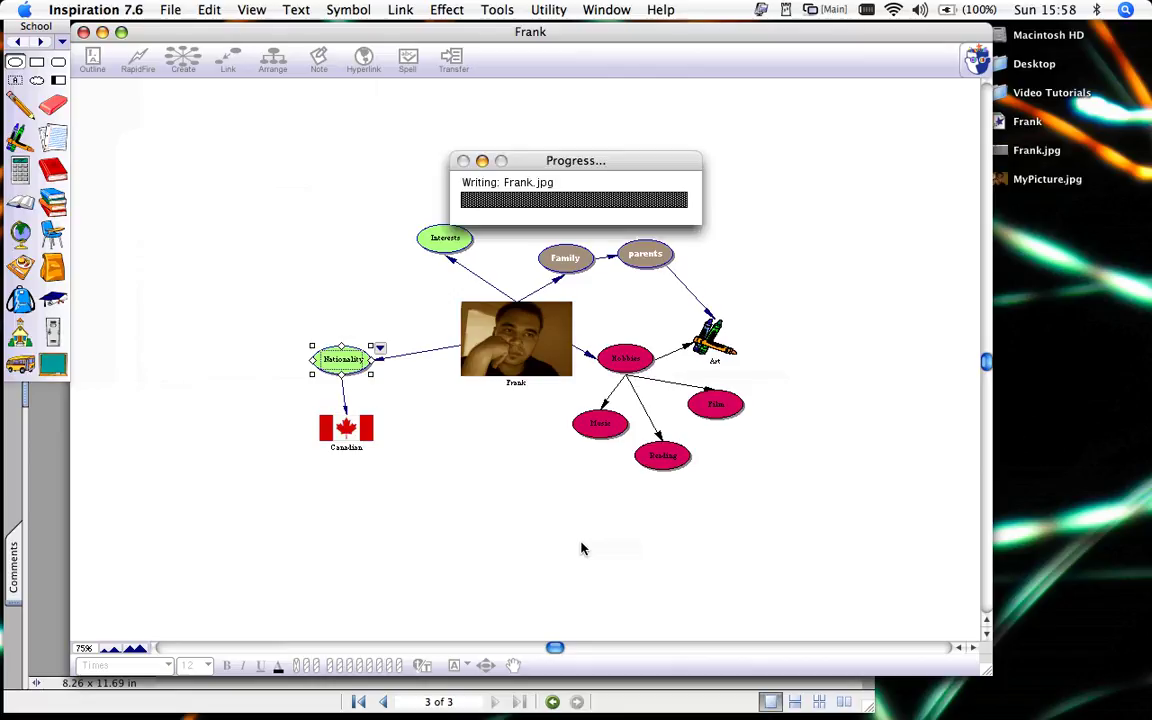
Preview Frank.jpg from the desktop to confirm the export, then close it
left_click(1040, 348)
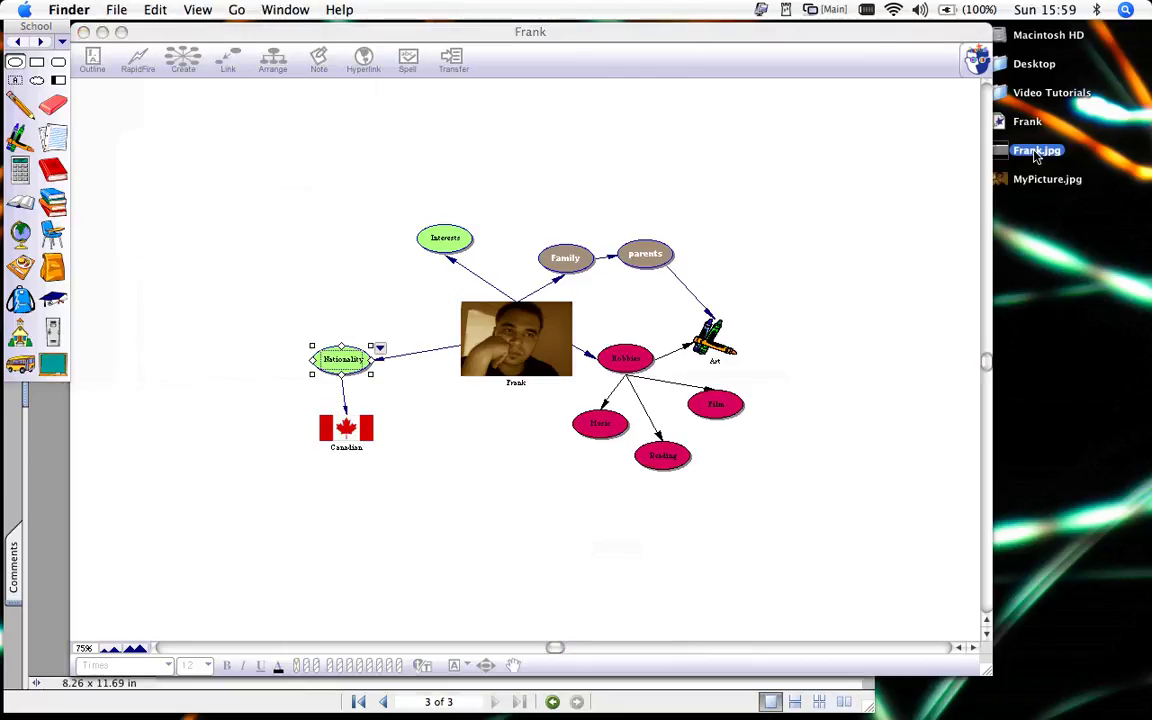
double_click(1036, 152)
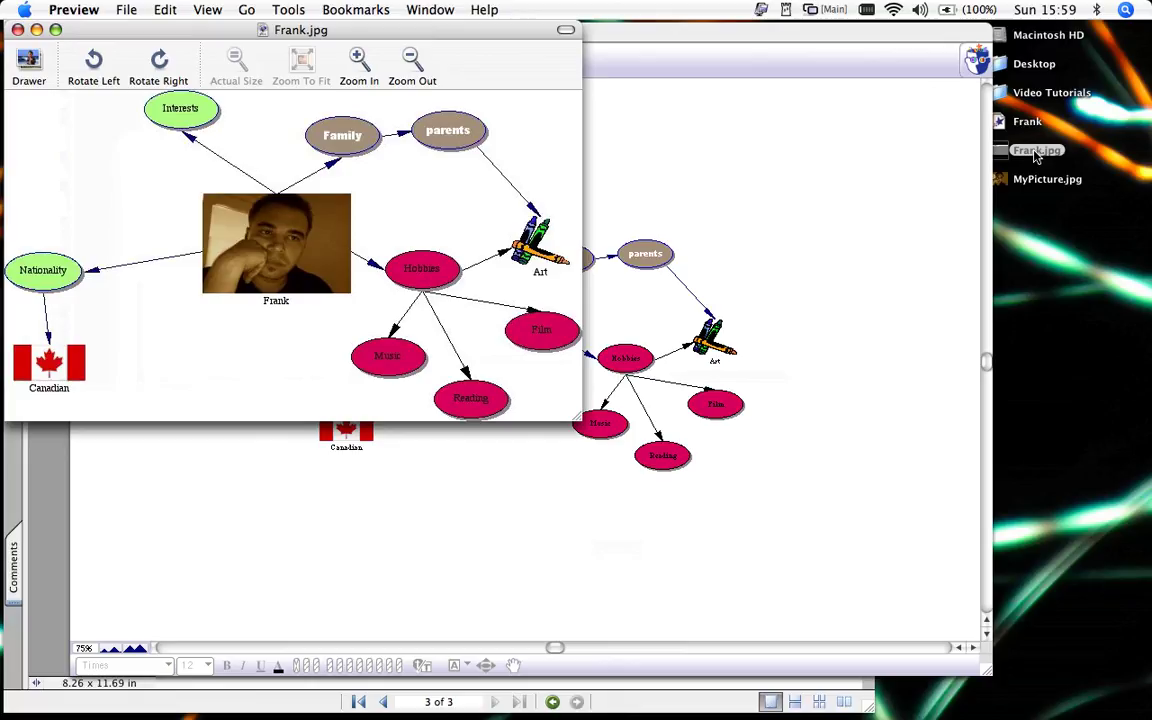
key("super+q")
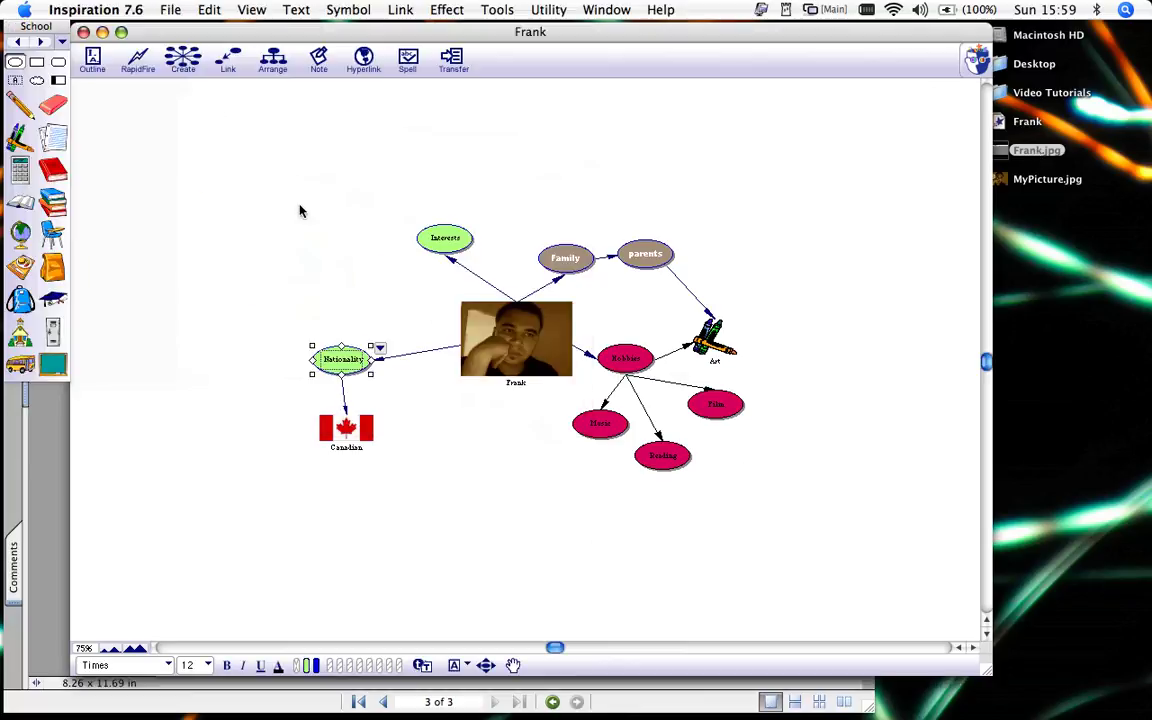
left_click(170, 10)
Browse Inspiration Templates through Language Arts to the Thinking Skills template list
left_click(184, 66)
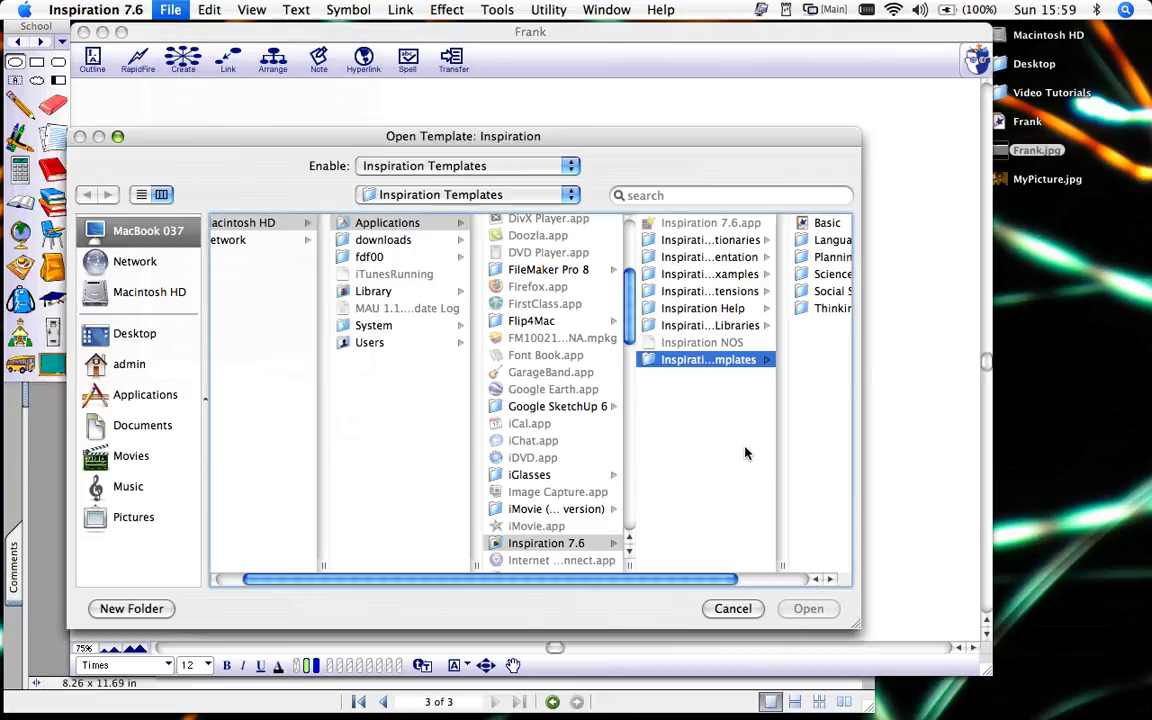
left_click(773, 580)
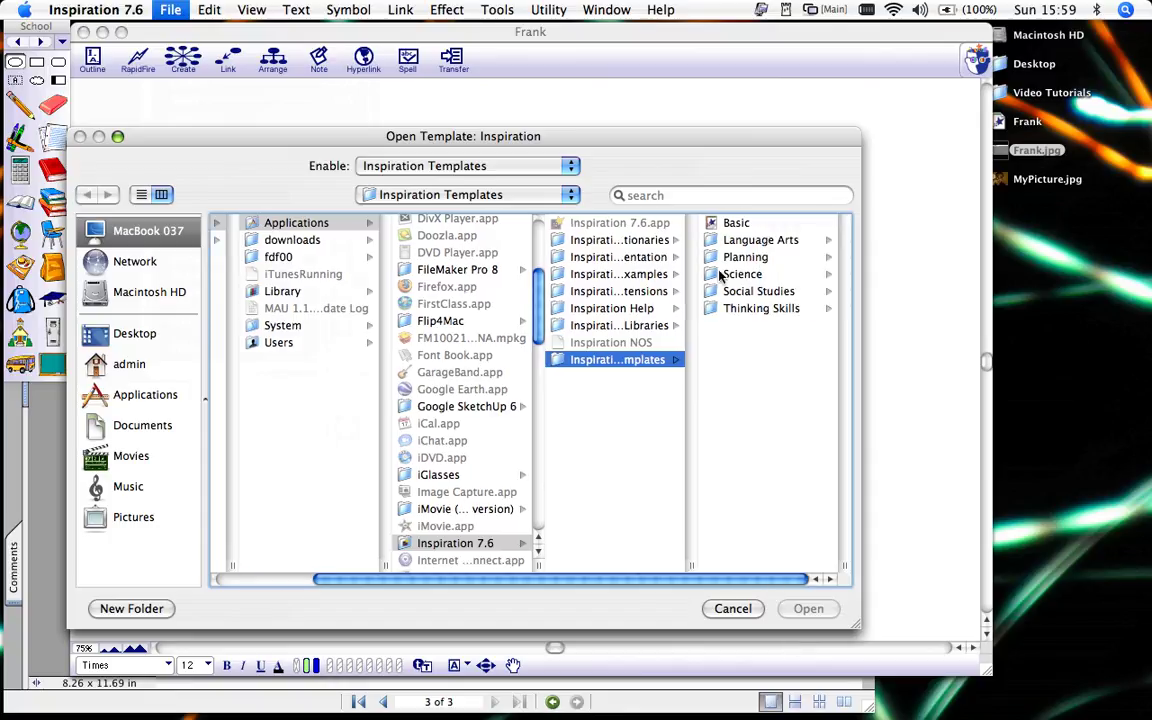
left_click(748, 240)
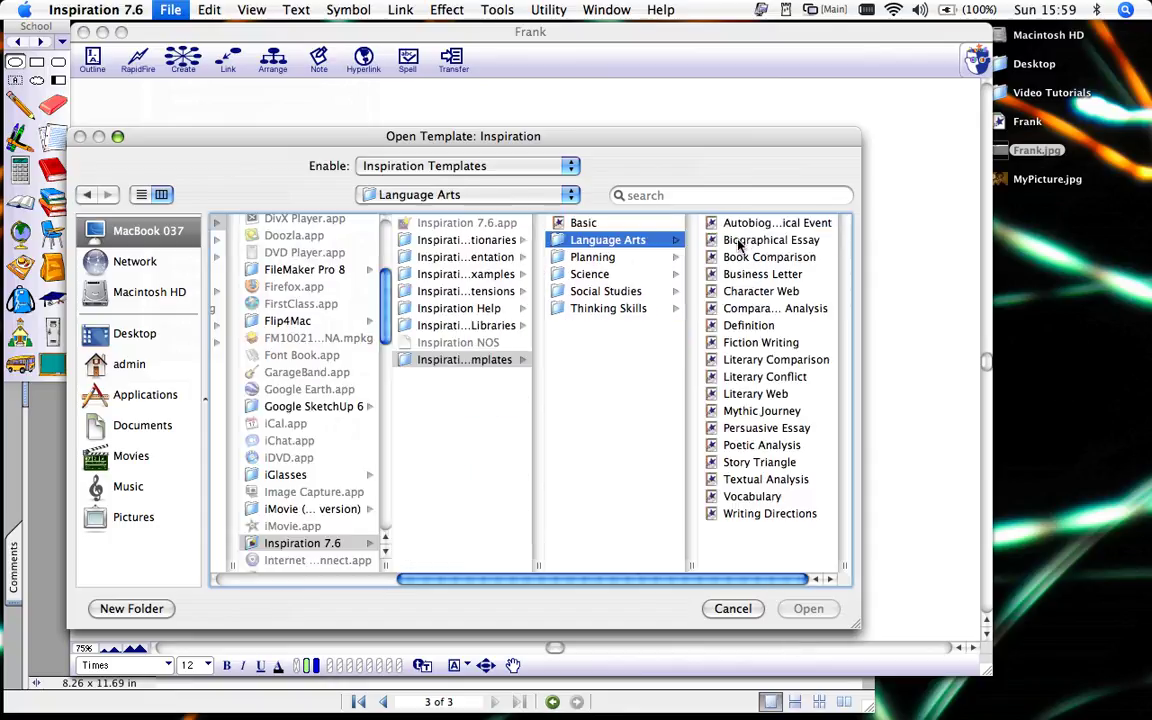
left_click(608, 308)
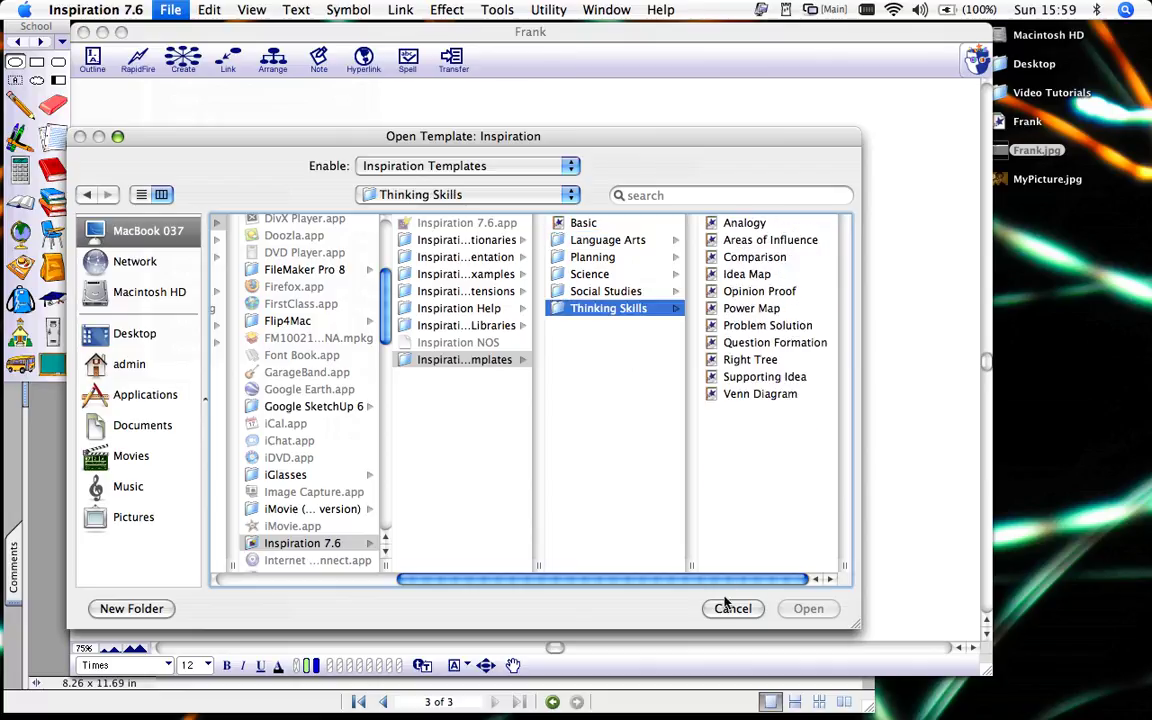